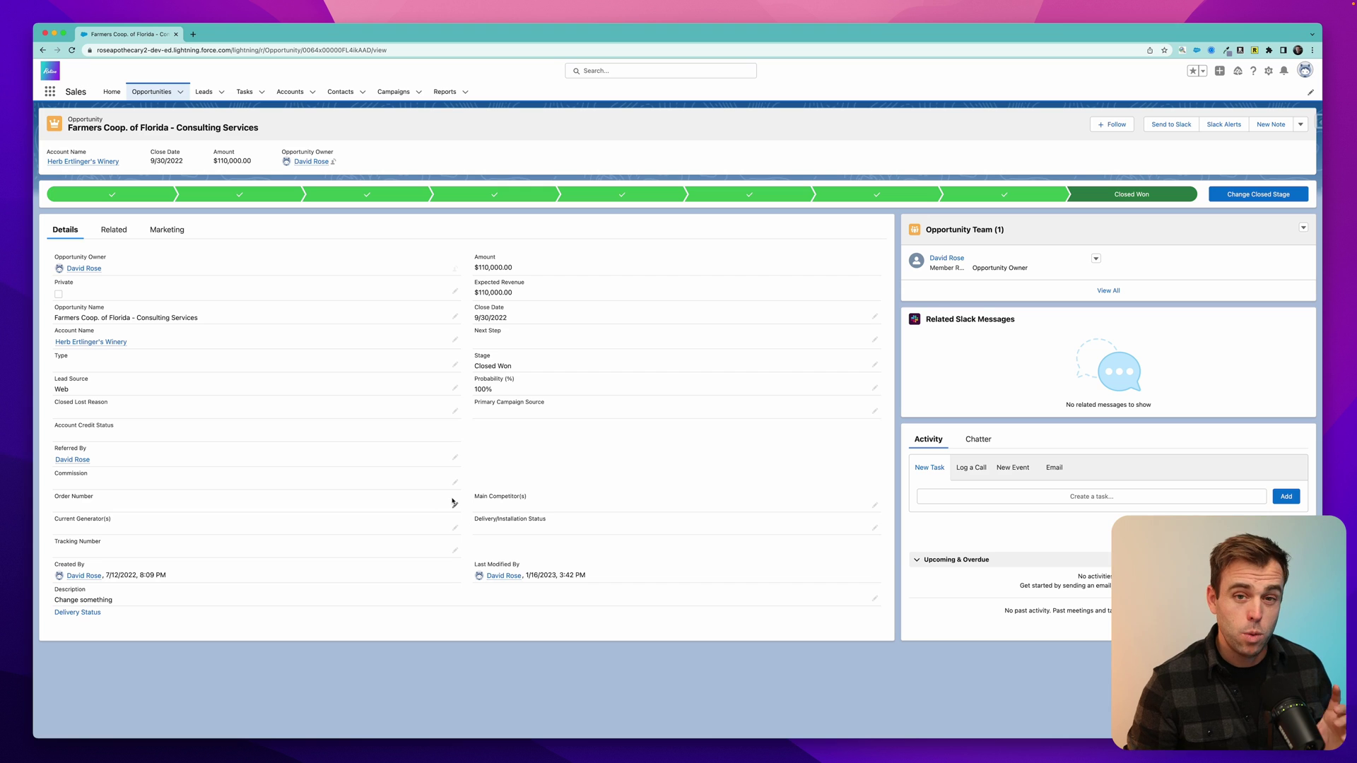
Open the Flows list in Salesforce Setup and create a new Screen Flow.
{"action": "left_click", "coordinate": [1269, 70]}
{"action": "left_click", "coordinate": [1246, 98]}
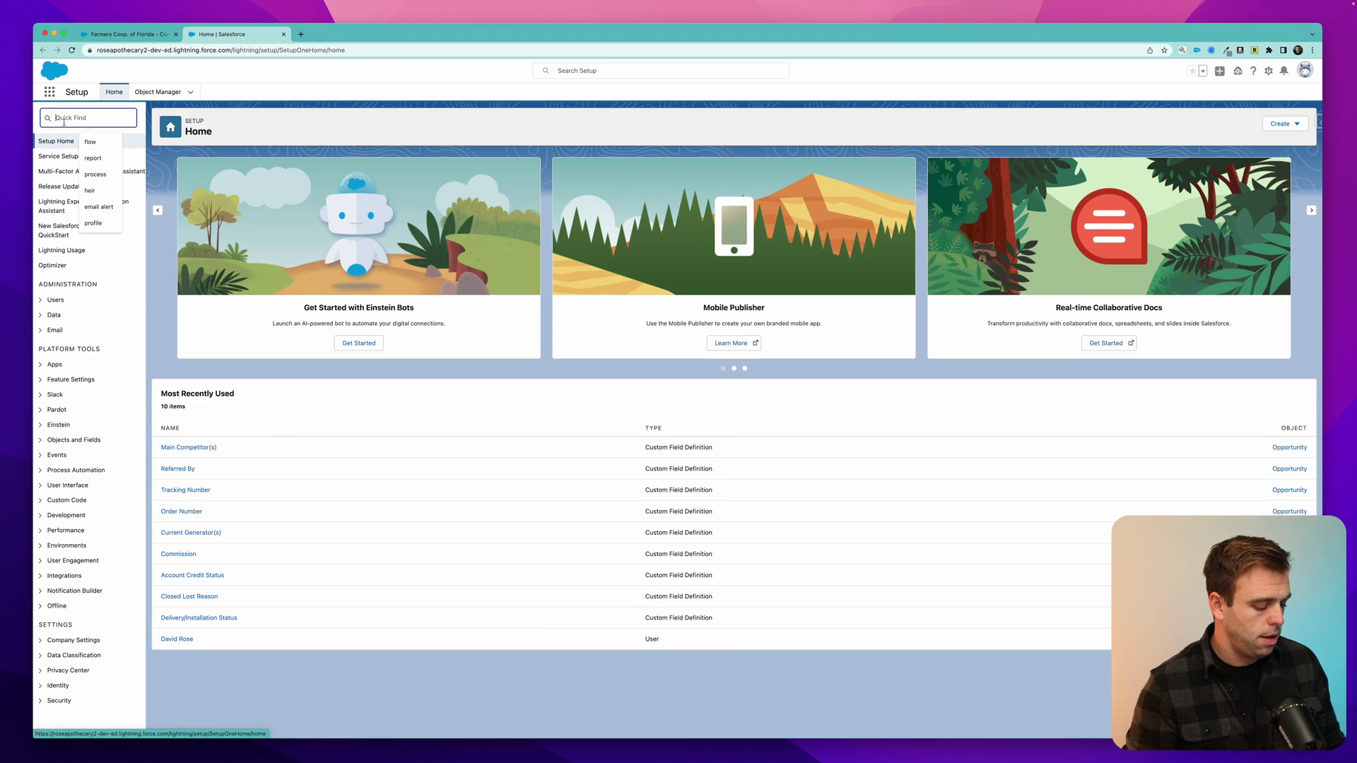
{"action": "left_click", "coordinate": [63, 119]}
{"action": "type", "text": "flow"}
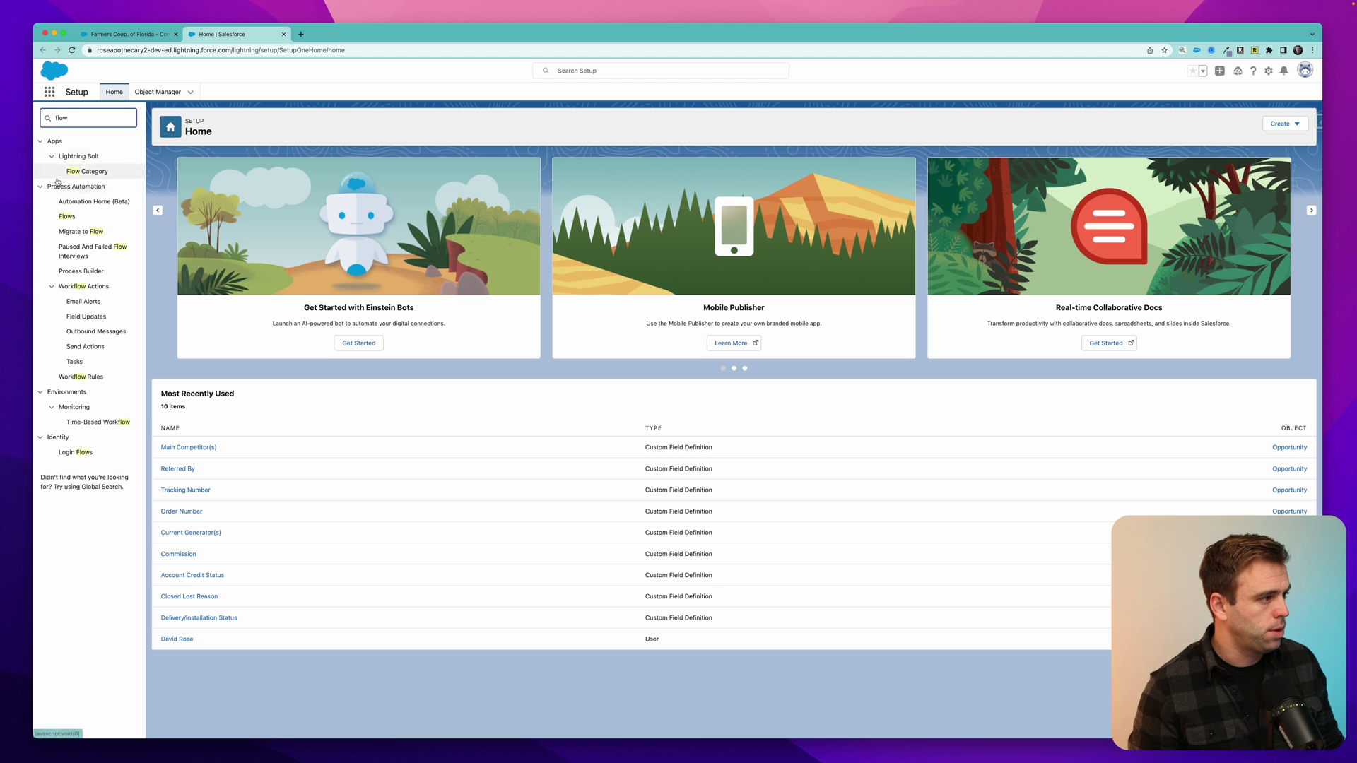
{"action": "left_click", "coordinate": [67, 216]}
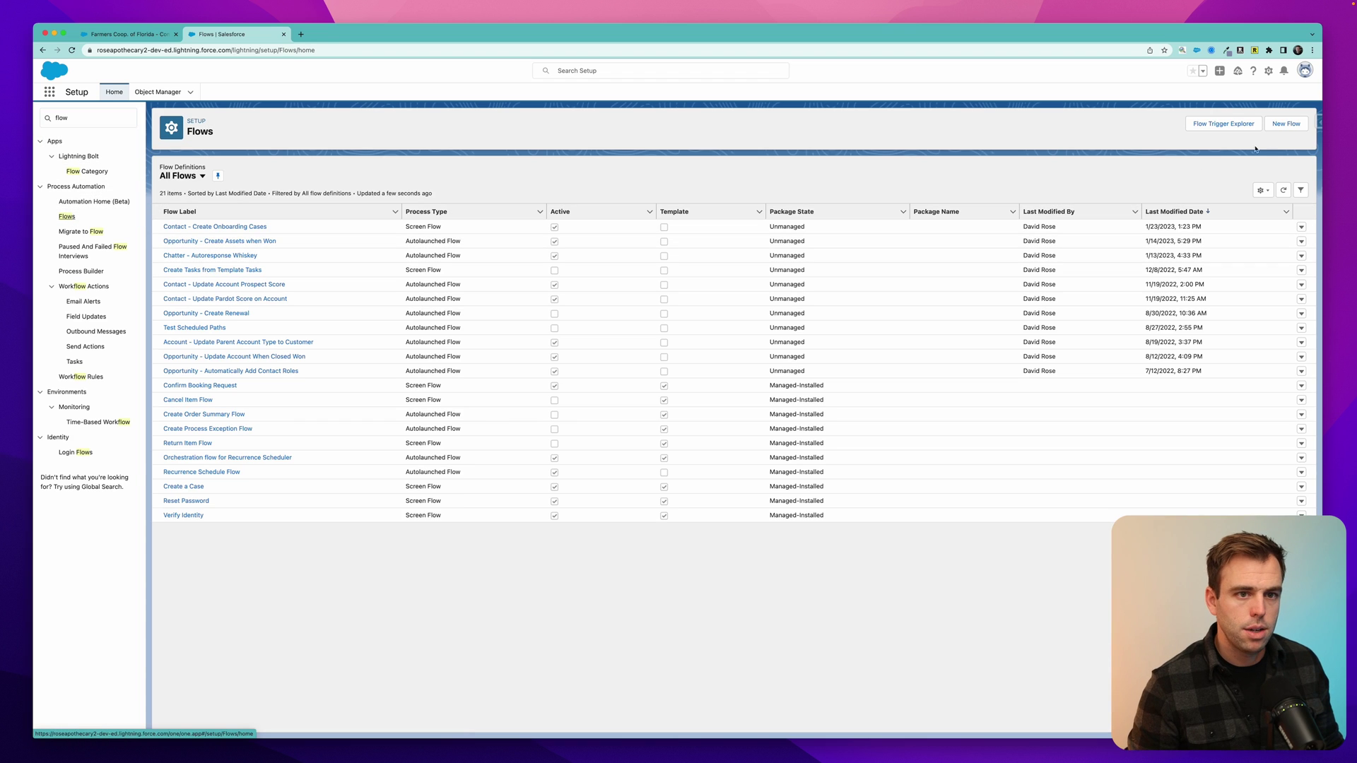
{"action": "left_click", "coordinate": [1286, 124]}
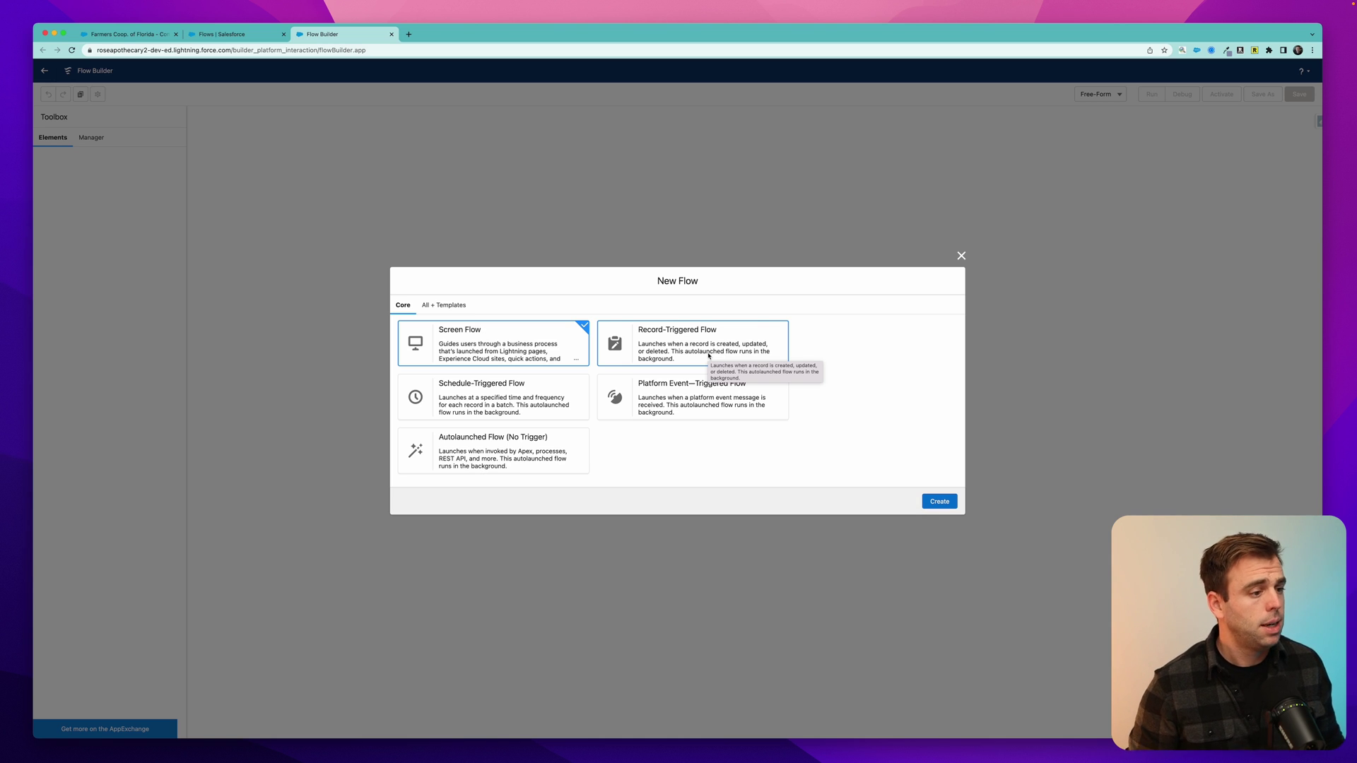
{"action": "left_click", "coordinate": [939, 501]}
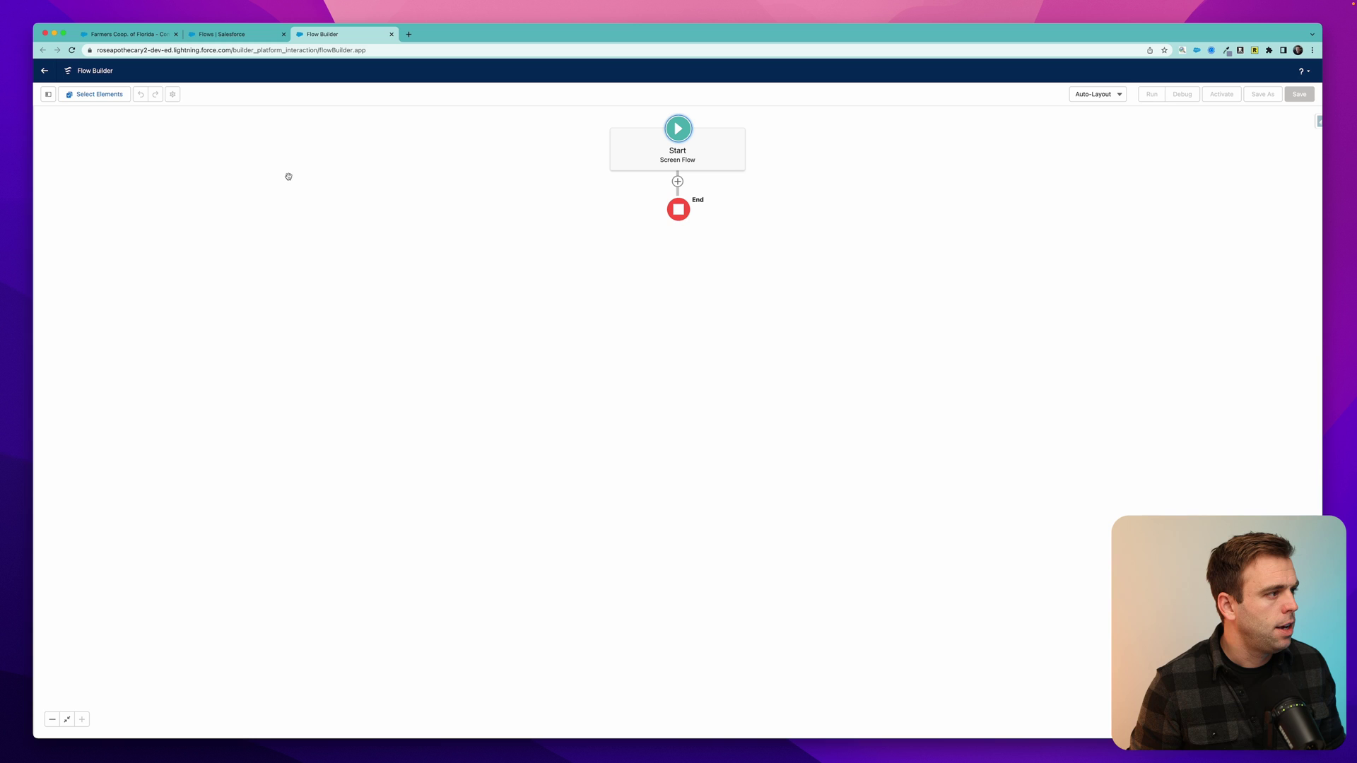
Create a Text variable resource with the API name recordId that is available for input.
{"action": "left_click", "coordinate": [49, 95]}
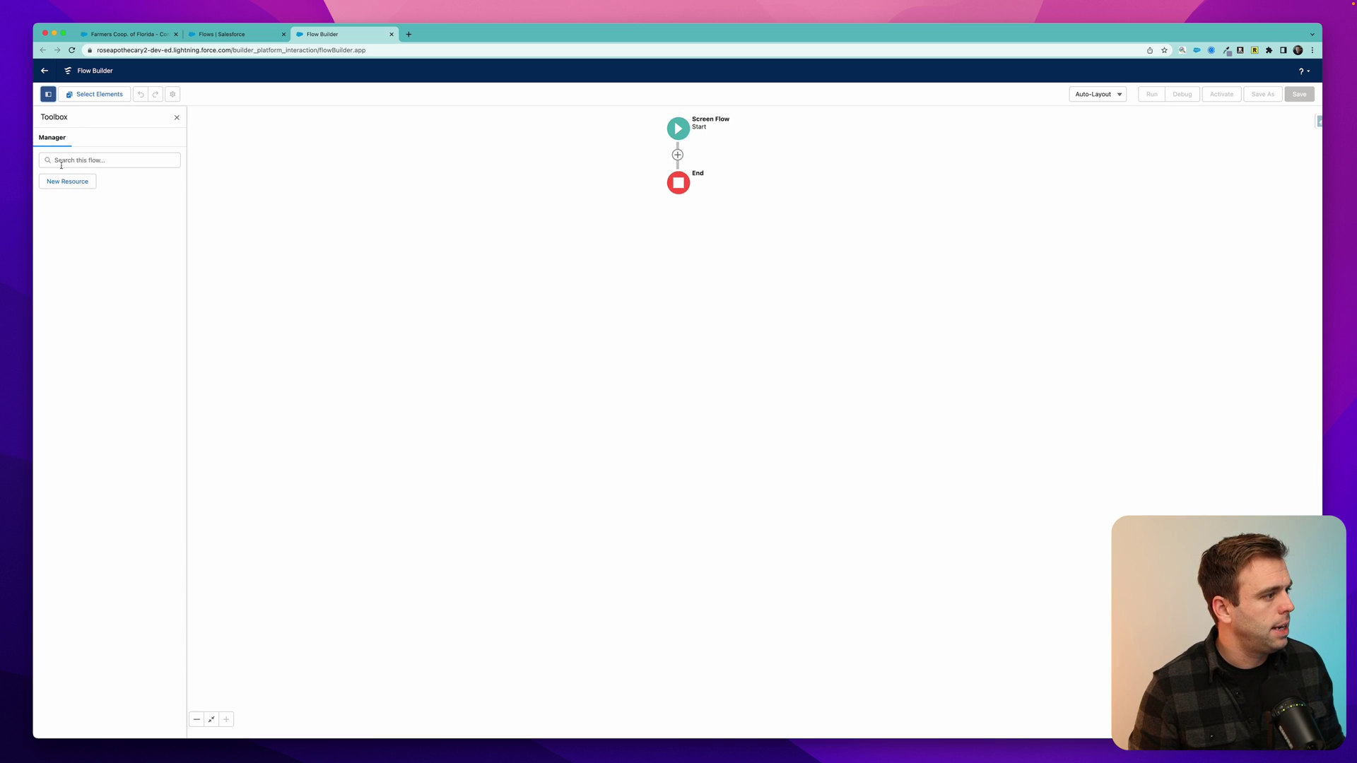
{"action": "left_click", "coordinate": [65, 181]}
{"action": "left_click", "coordinate": [547, 362]}
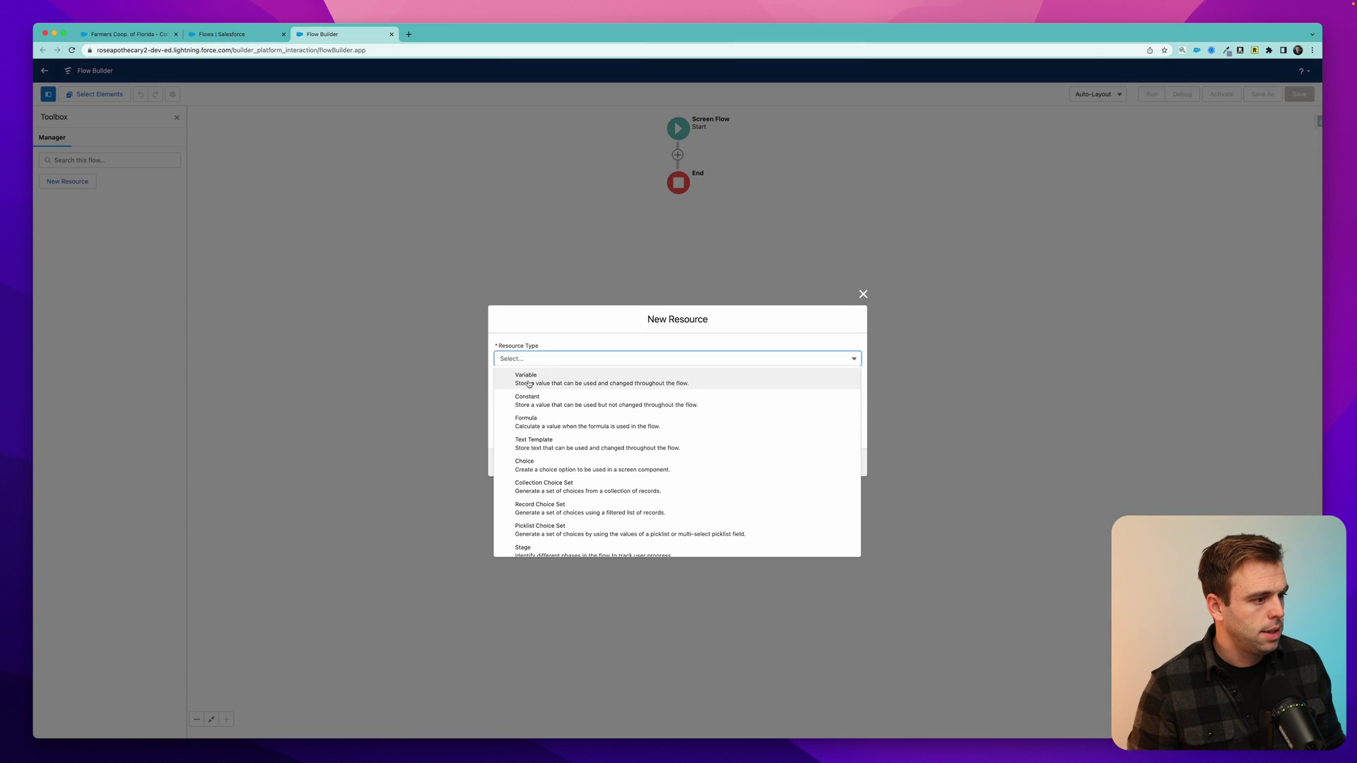
{"action": "left_click", "coordinate": [529, 380]}
{"action": "type", "text": "recordId"}
{"action": "key", "text": "Tab"}
{"action": "key", "text": "Tab"}
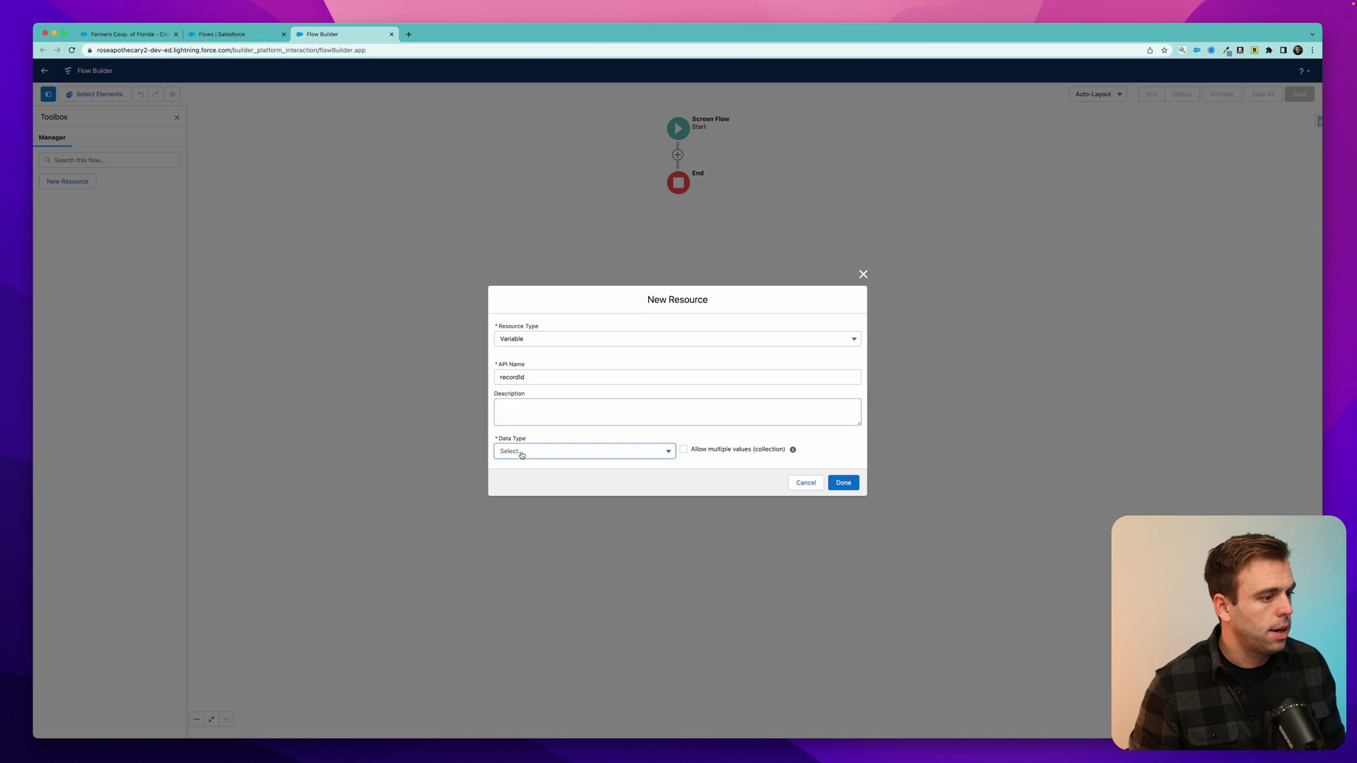
{"action": "left_click", "coordinate": [528, 459]}
{"action": "left_click", "coordinate": [541, 474]}
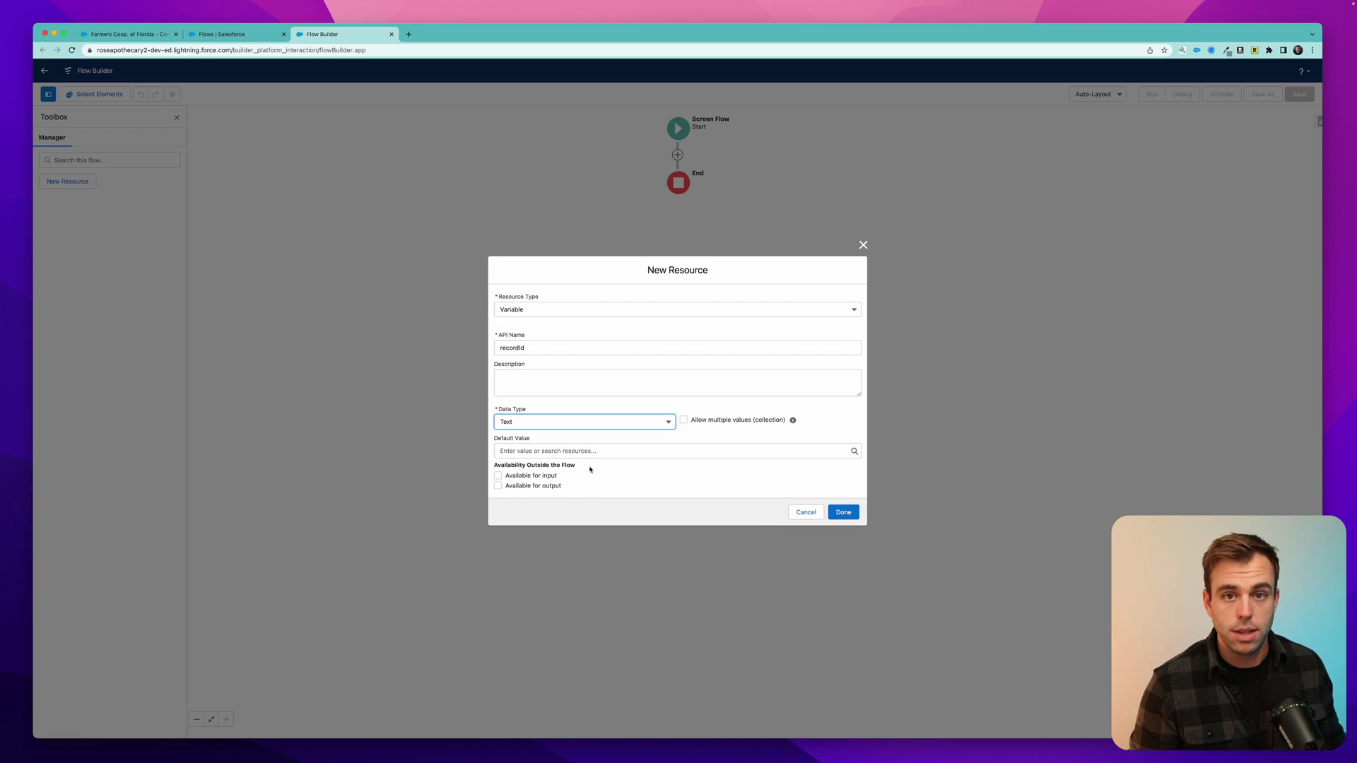
{"action": "left_click", "coordinate": [526, 477]}
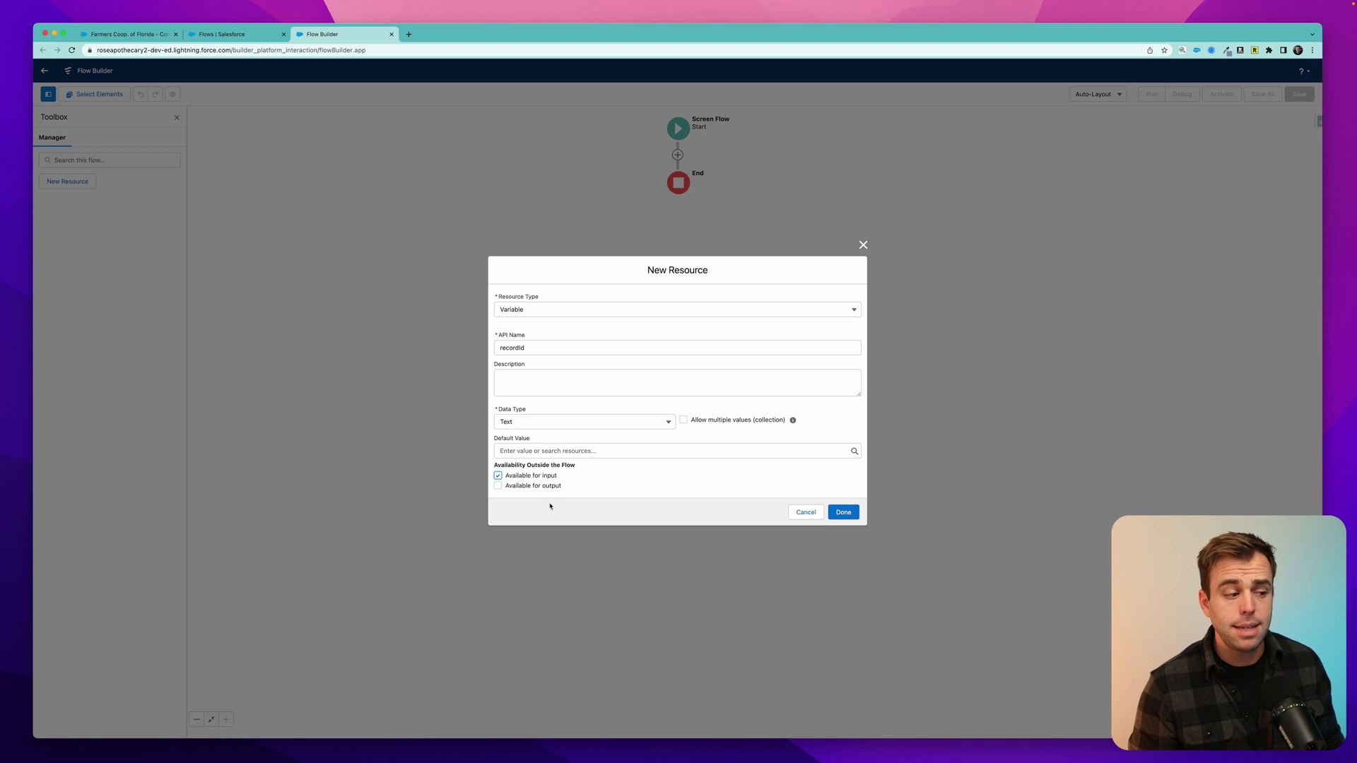
{"action": "left_click", "coordinate": [845, 513]}
Add a Get Records element after the start of the flow and label it Get Opportunity.
{"action": "left_click", "coordinate": [677, 155]}
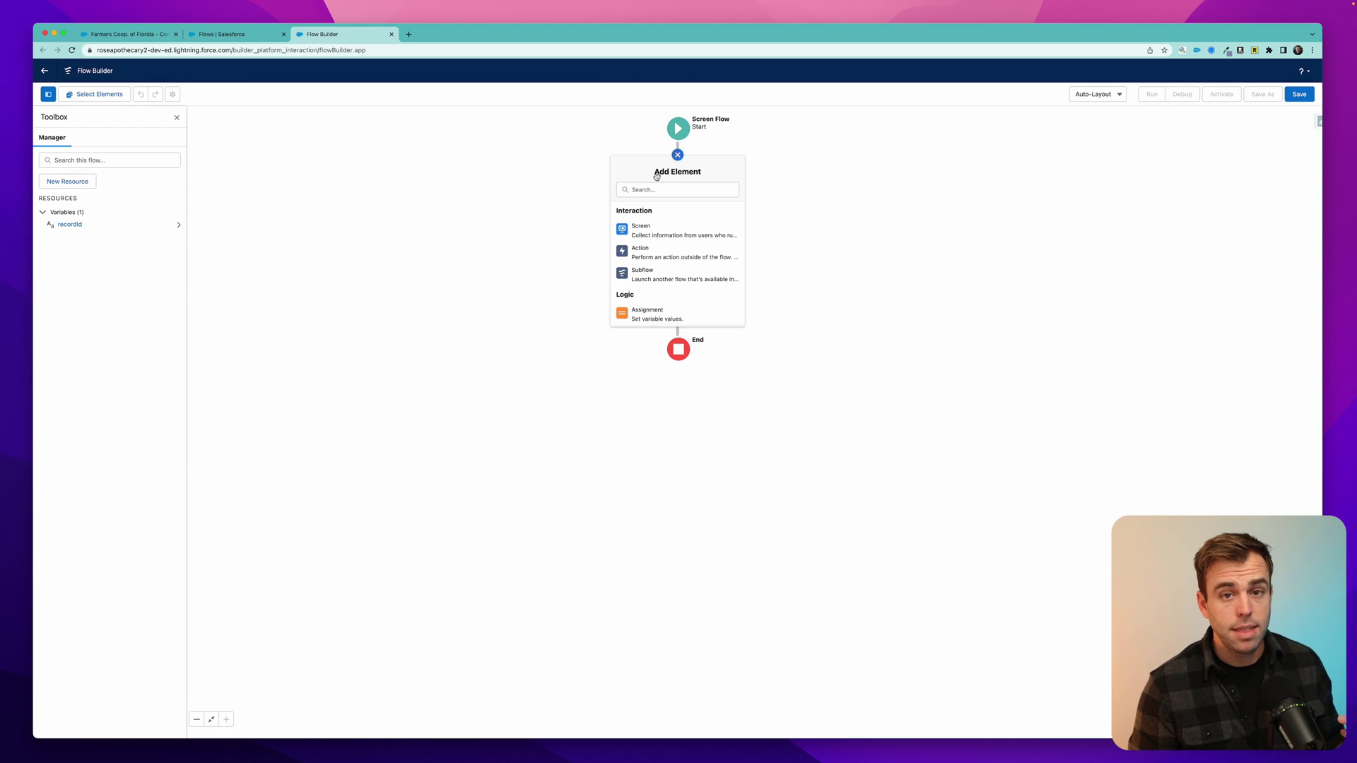
{"action": "left_click", "coordinate": [647, 191]}
{"action": "type", "text": "get"}
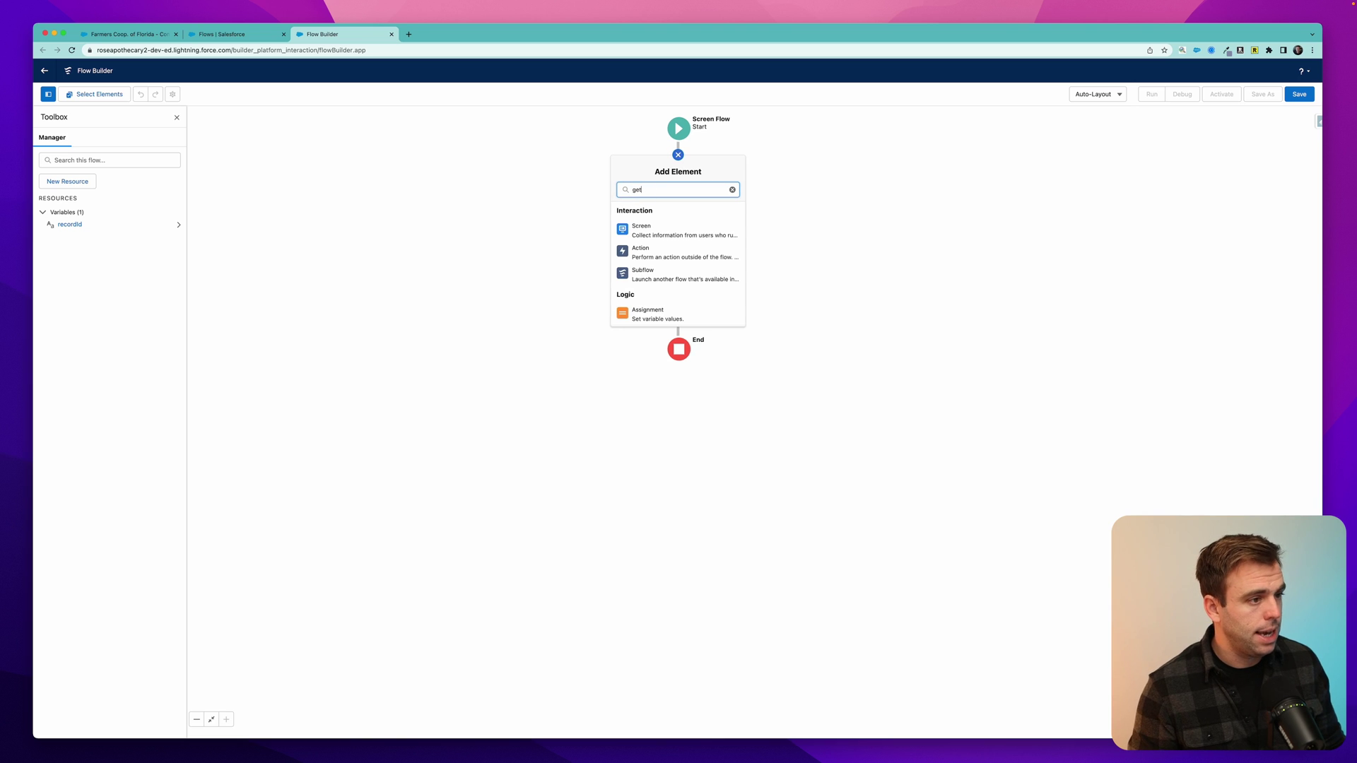
{"action": "left_click", "coordinate": [638, 216]}
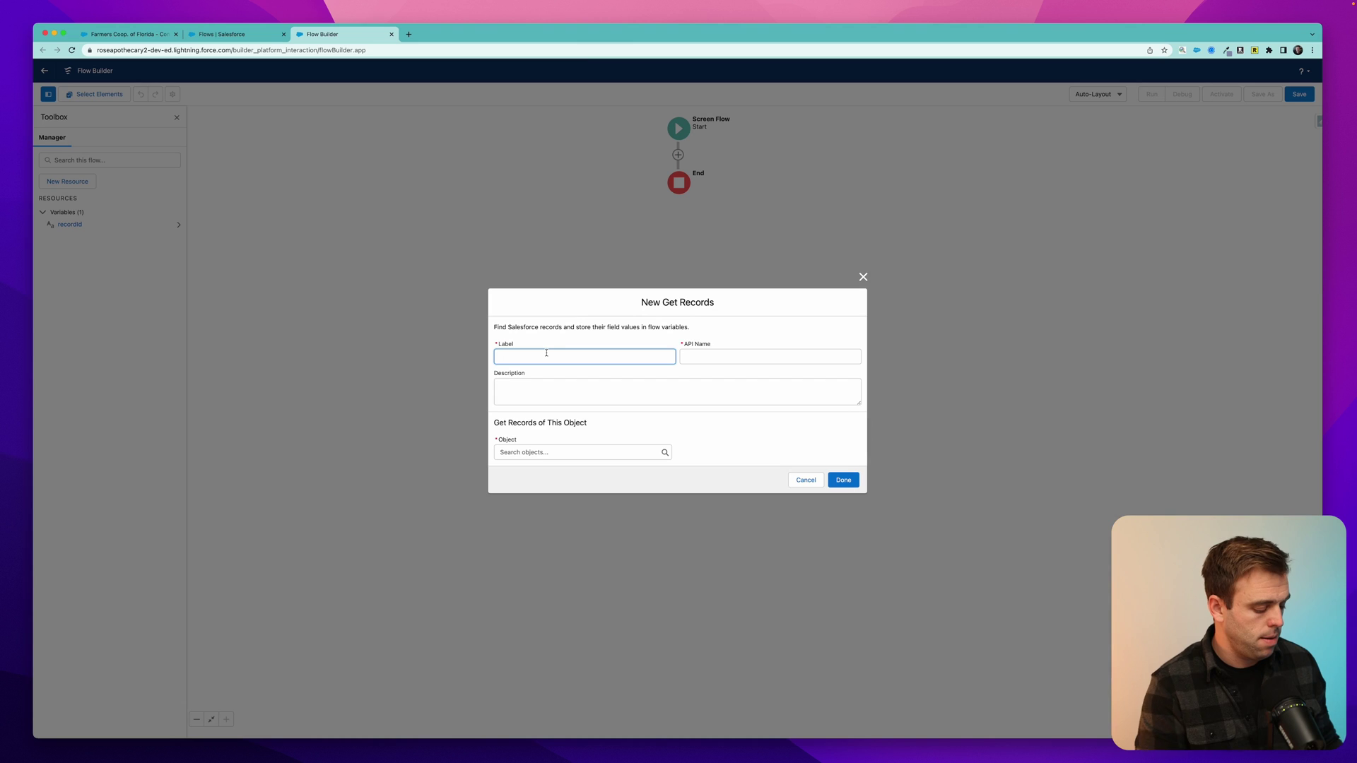
{"action": "type", "text": "Get Opporut"}
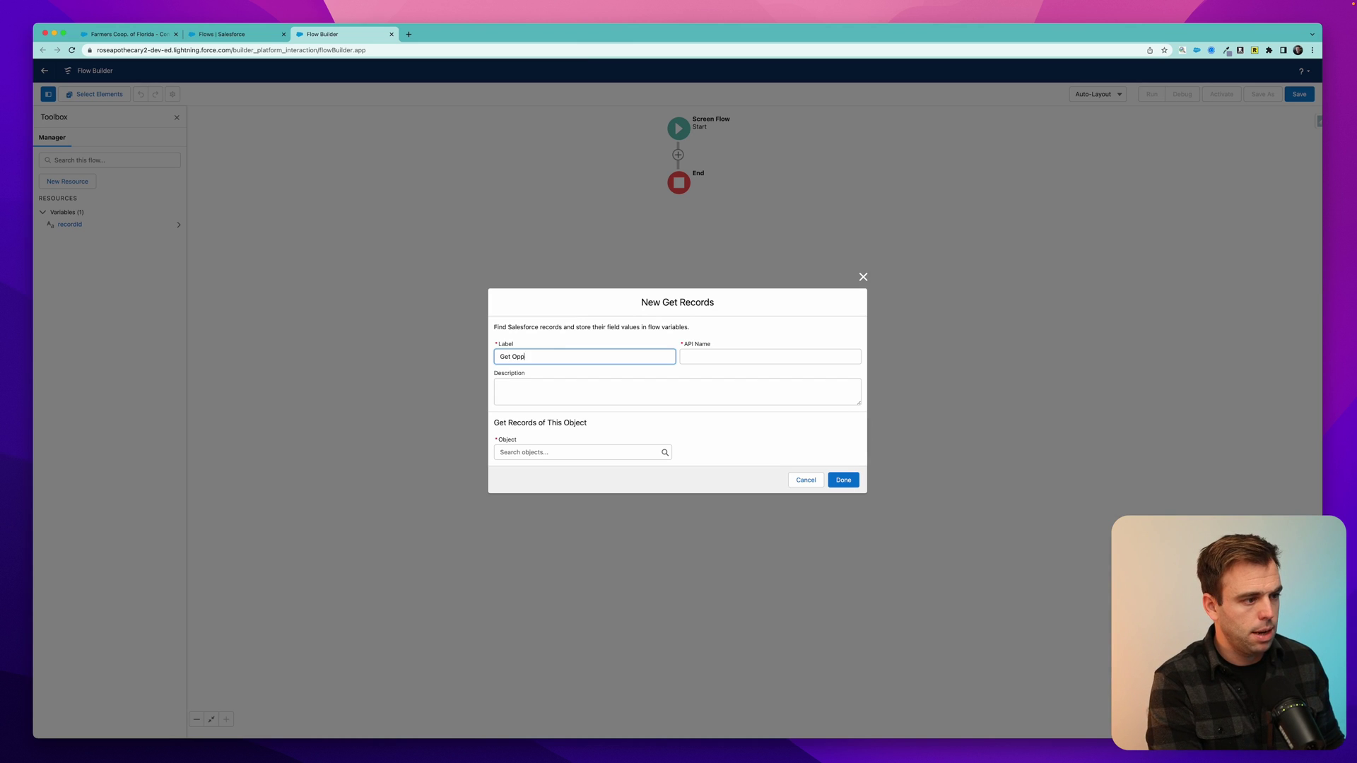
{"action": "key", "text": "BackSpace"}
{"action": "key", "text": "BackSpace"}
{"action": "type", "text": "tunity"}
Have Get Opportunity retrieve Opportunity records whose Id equals the recordId variable.
{"action": "left_click", "coordinate": [521, 453]}
{"action": "type", "text": "opp"}
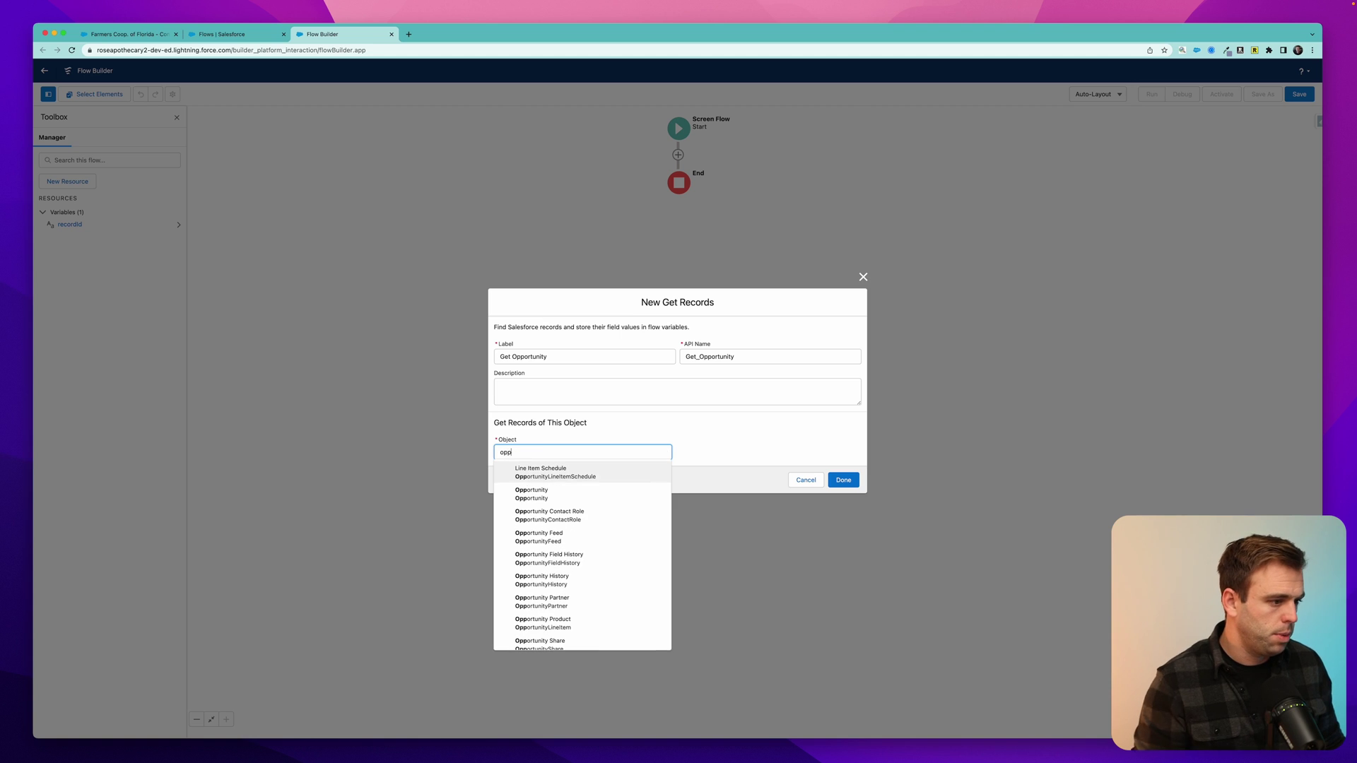
{"action": "left_click", "coordinate": [533, 481]}
{"action": "left_click", "coordinate": [549, 413]}
{"action": "type", "text": "id"}
{"action": "left_click", "coordinate": [544, 541]}
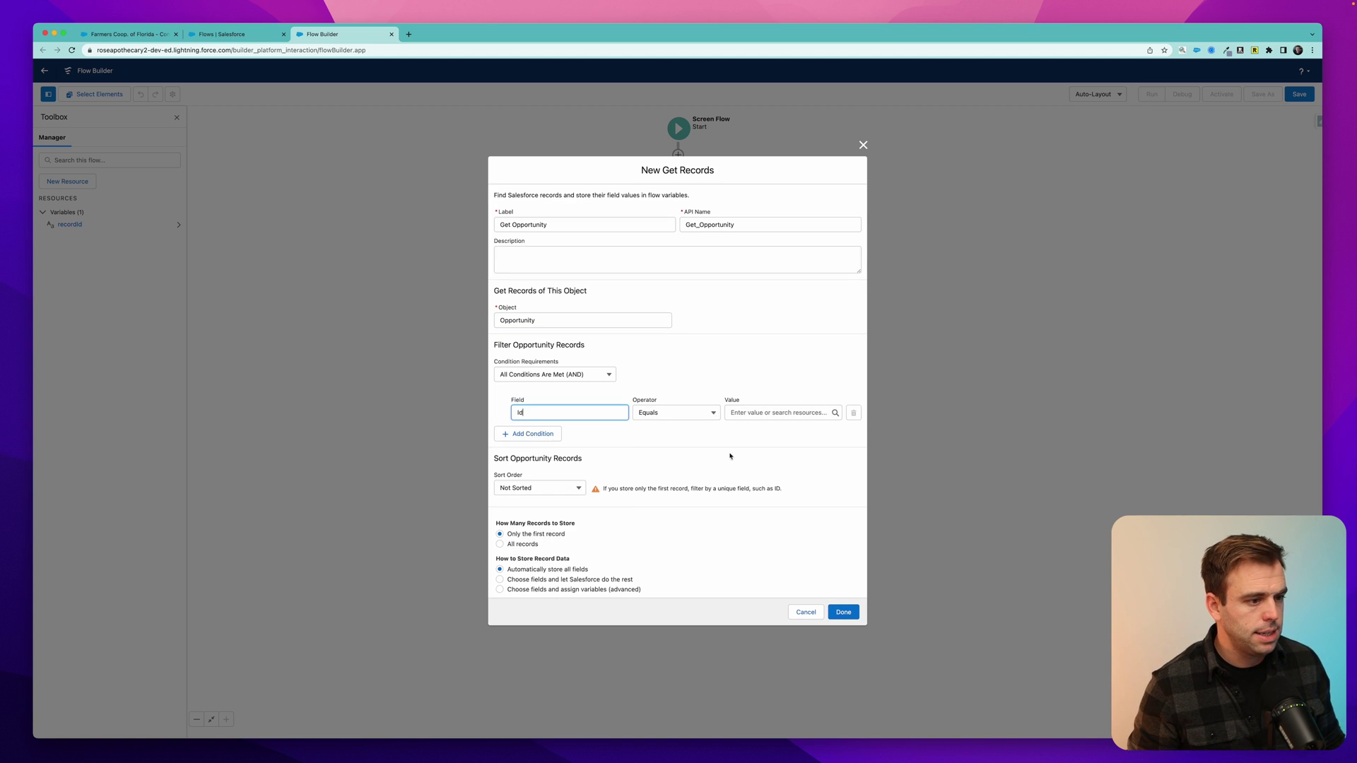
{"action": "left_click", "coordinate": [753, 412]}
{"action": "type", "text": "rec"}
{"action": "left_click", "coordinate": [729, 451]}
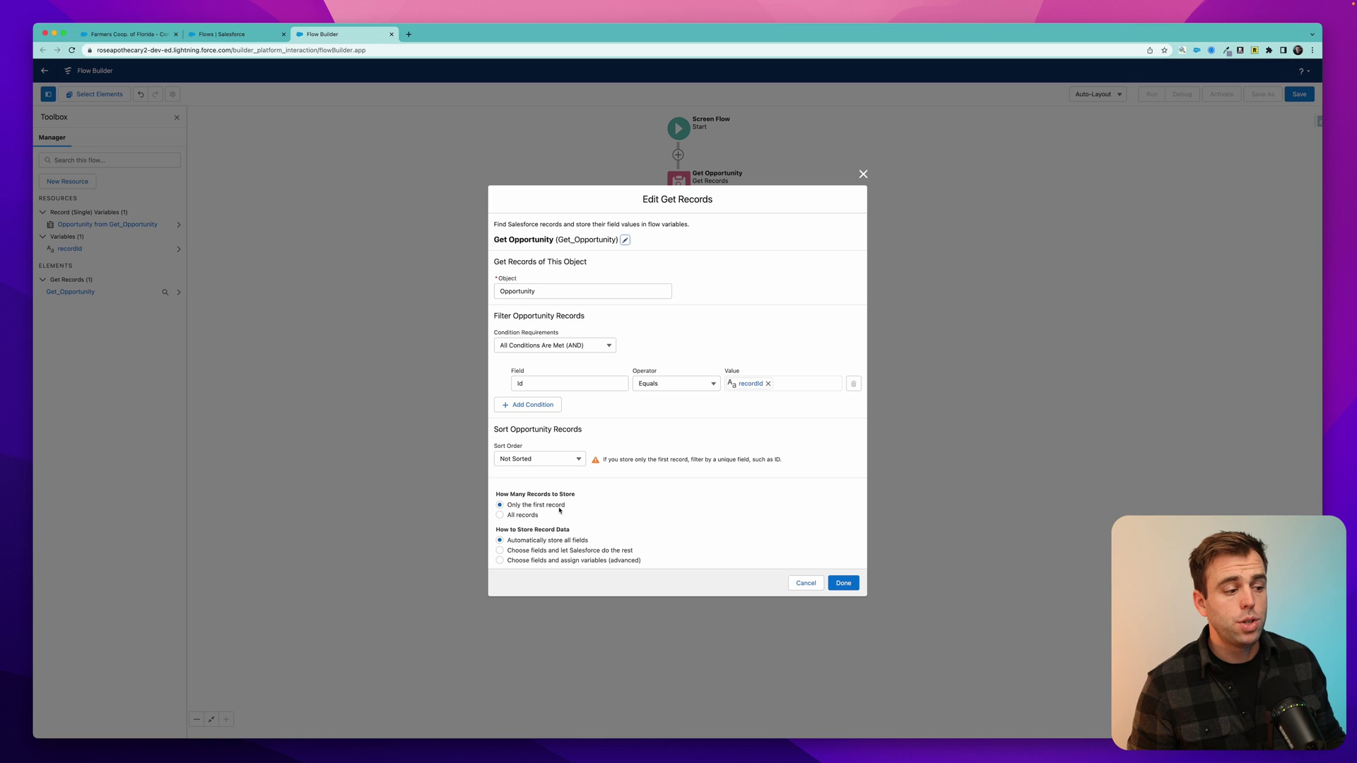
Switch the record data storage to choosing fields and letting Salesforce do the rest, and store the Amount field.
{"action": "triple_click", "coordinate": [541, 507]}
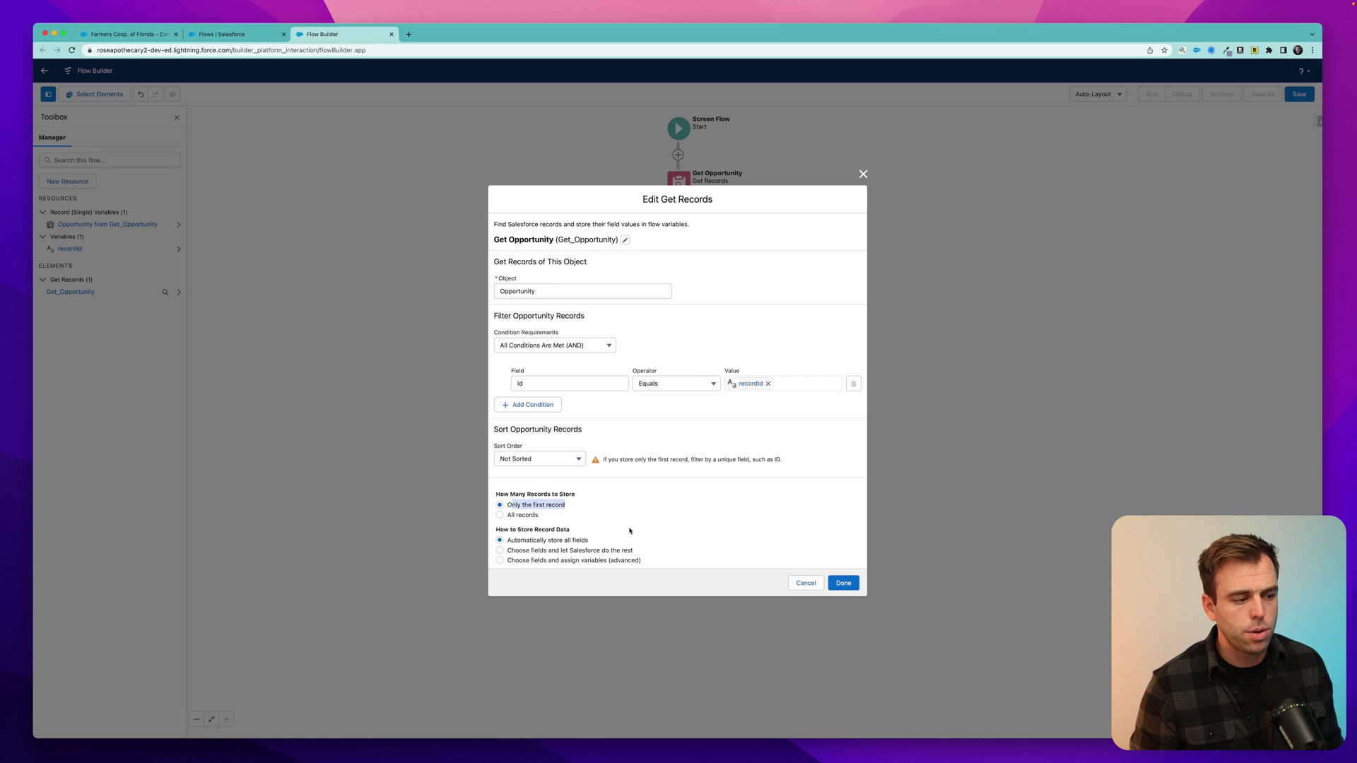
{"action": "left_click_drag", "start_coordinate": [509, 540], "coordinate": [591, 538]}
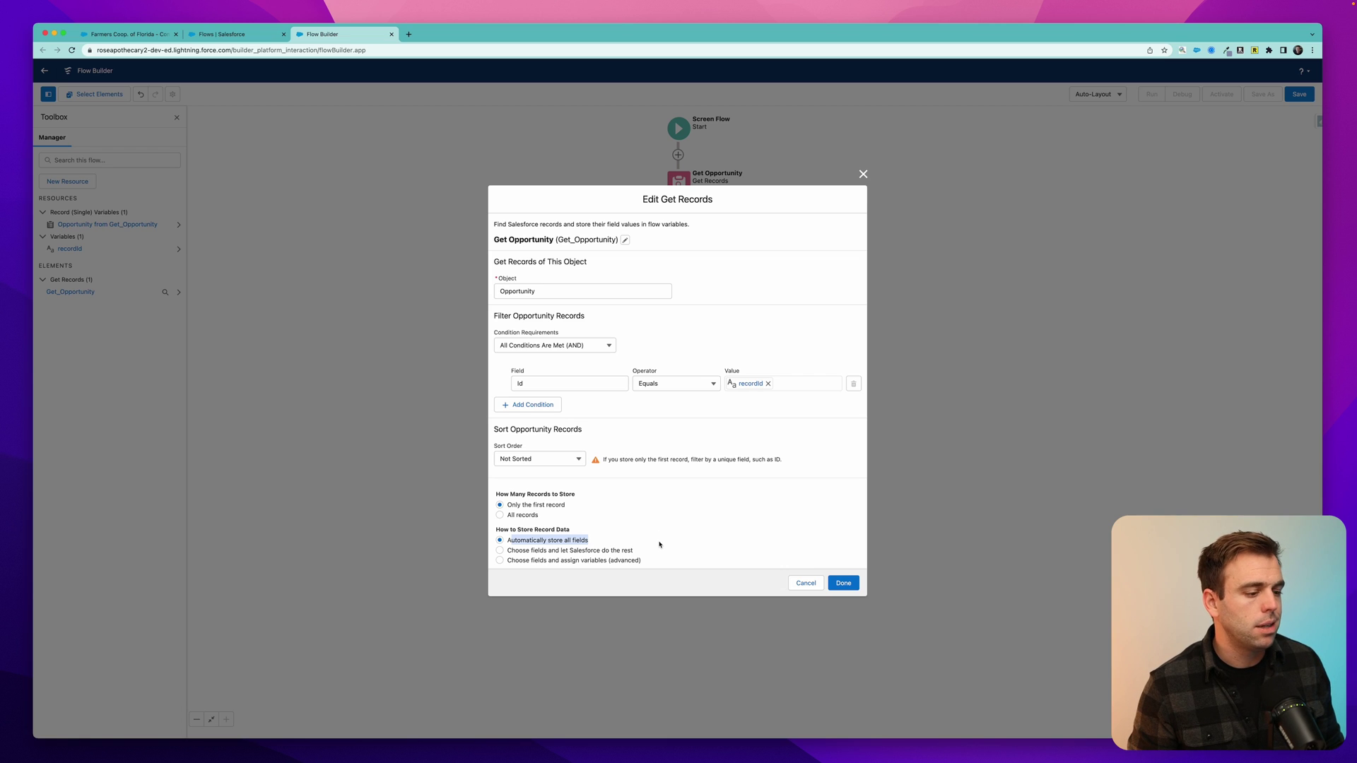
{"action": "left_click", "coordinate": [499, 550]}
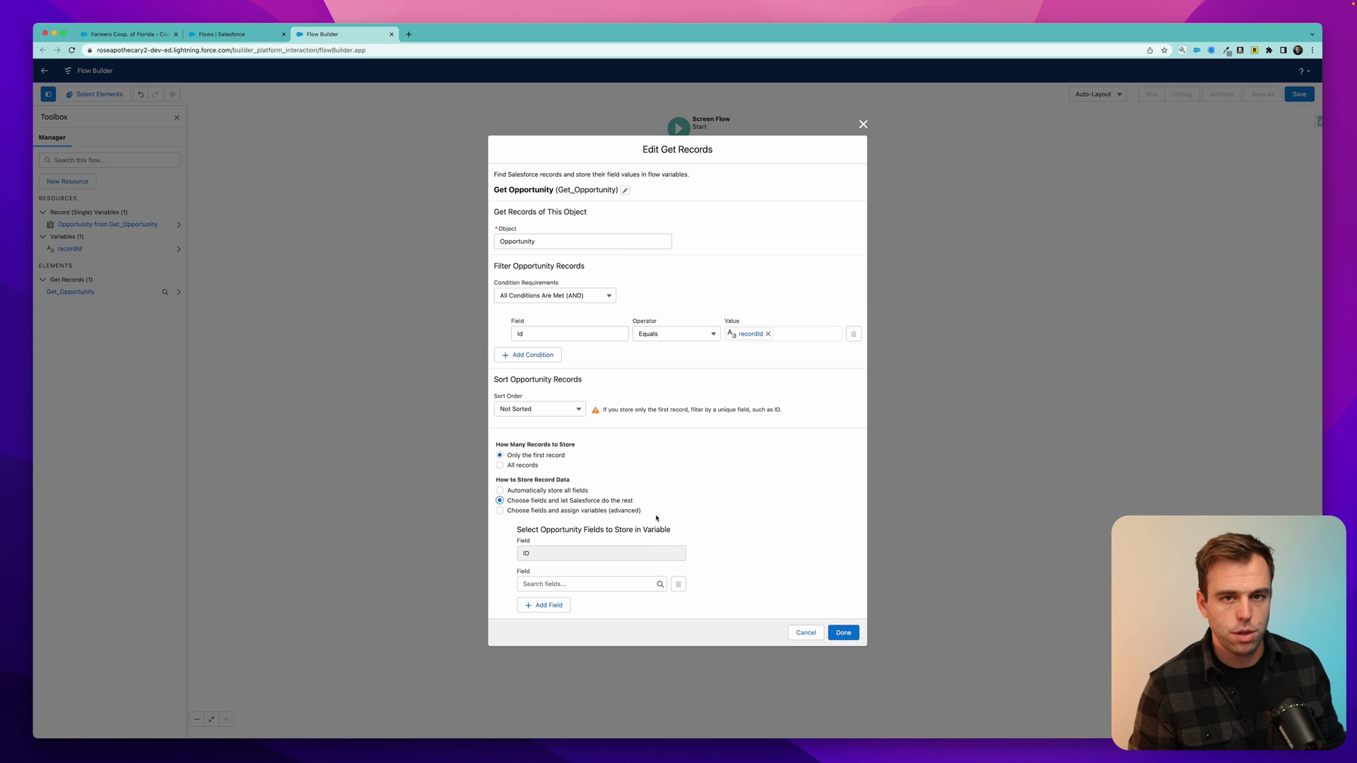
{"action": "left_click", "coordinate": [569, 584]}
{"action": "type", "text": "amount"}
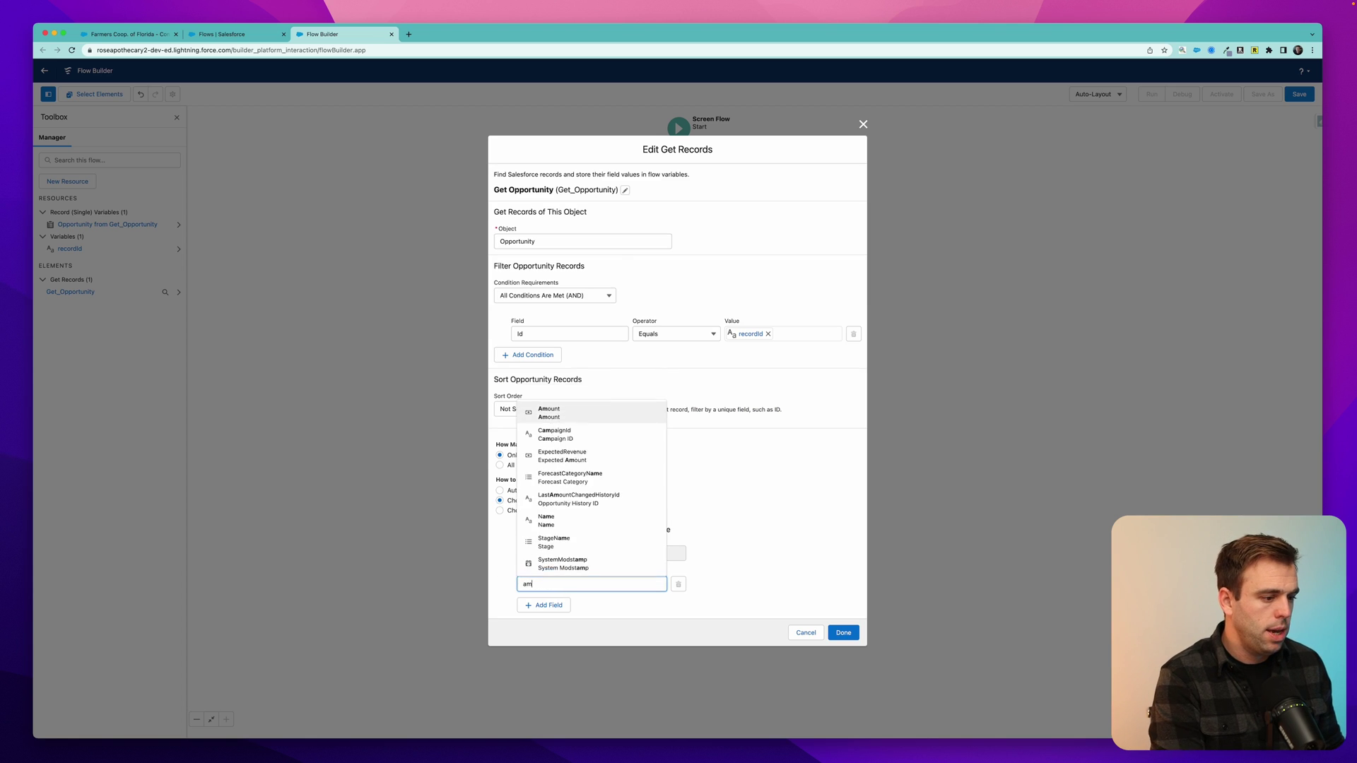
{"action": "left_click", "coordinate": [558, 524]}
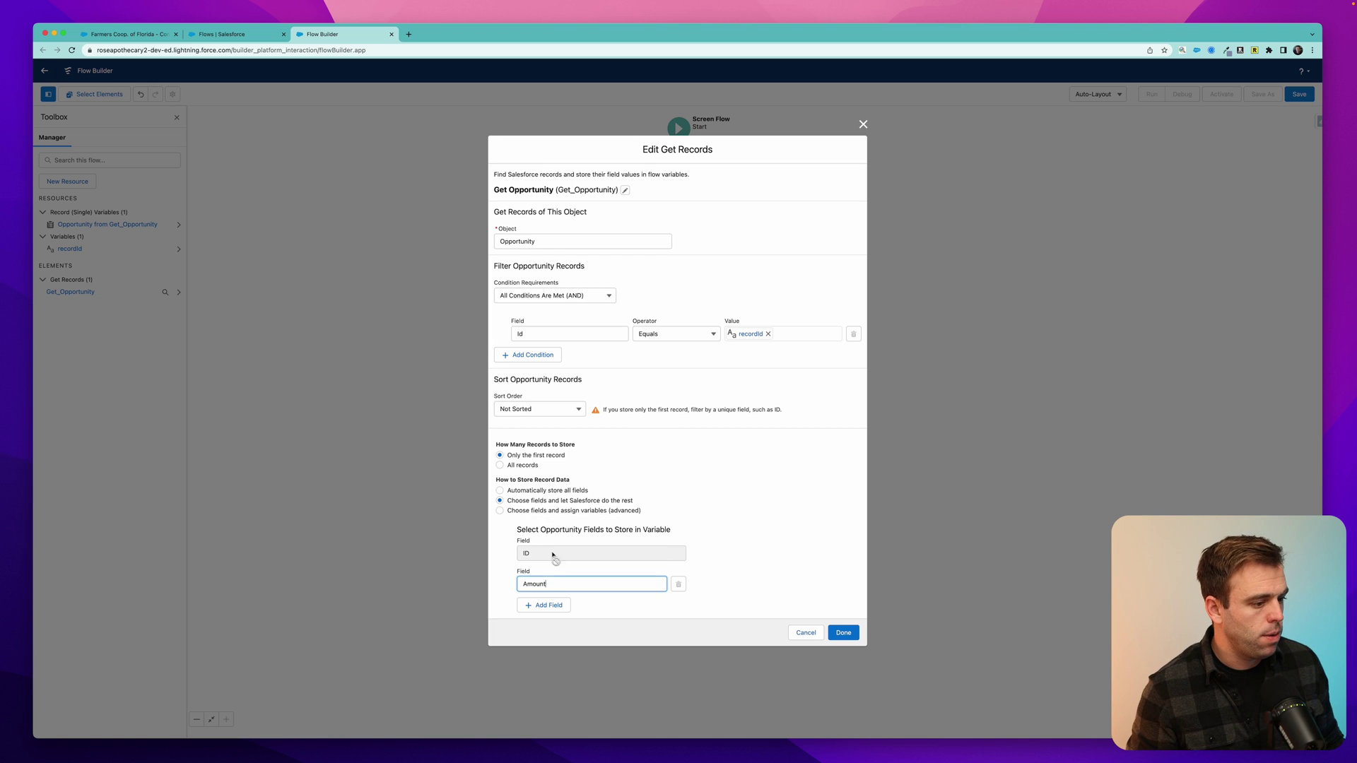
Add the Commission and Owner ID fields to the stored Opportunity fields and finish editing the Get Opportunity element.
{"action": "left_click", "coordinate": [539, 606]}
{"action": "type", "text": "comm"}
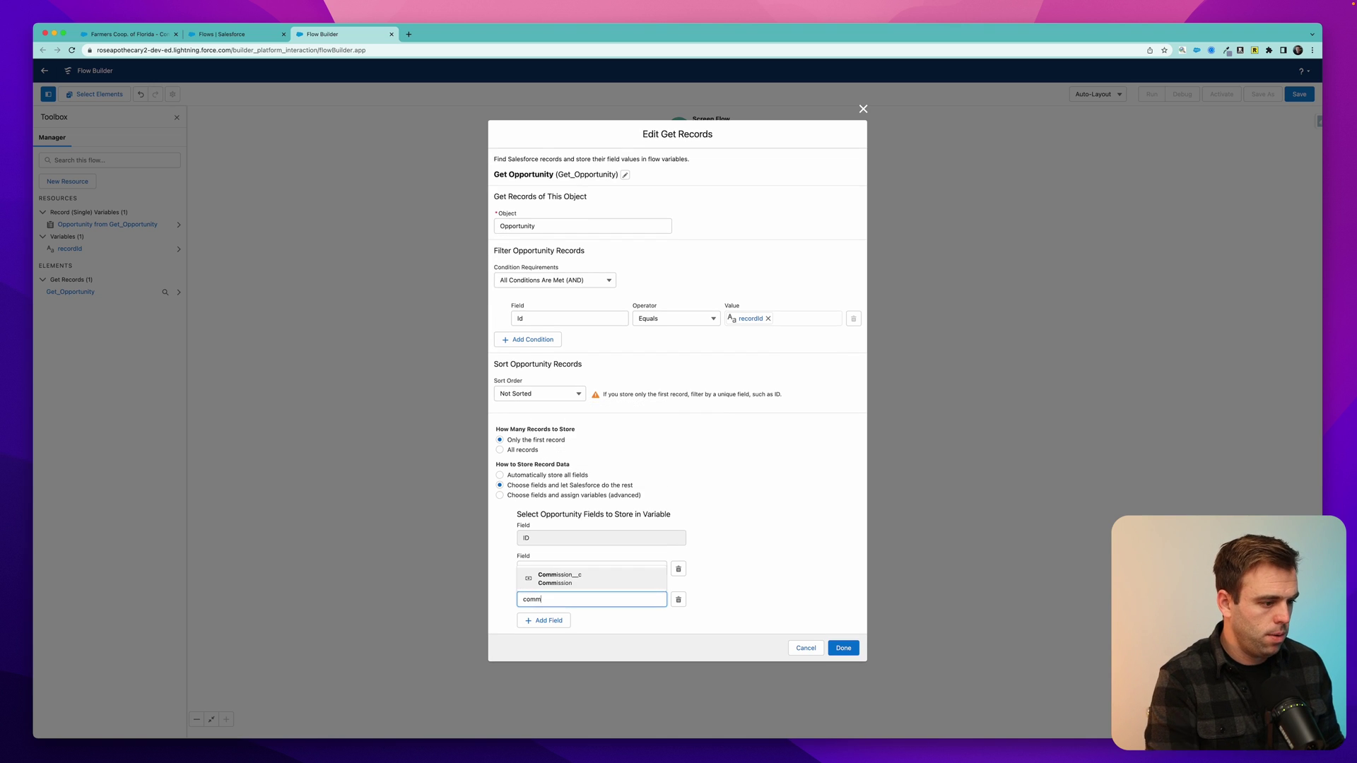
{"action": "left_click", "coordinate": [565, 573]}
{"action": "left_click", "coordinate": [554, 615]}
{"action": "left_click", "coordinate": [545, 615]}
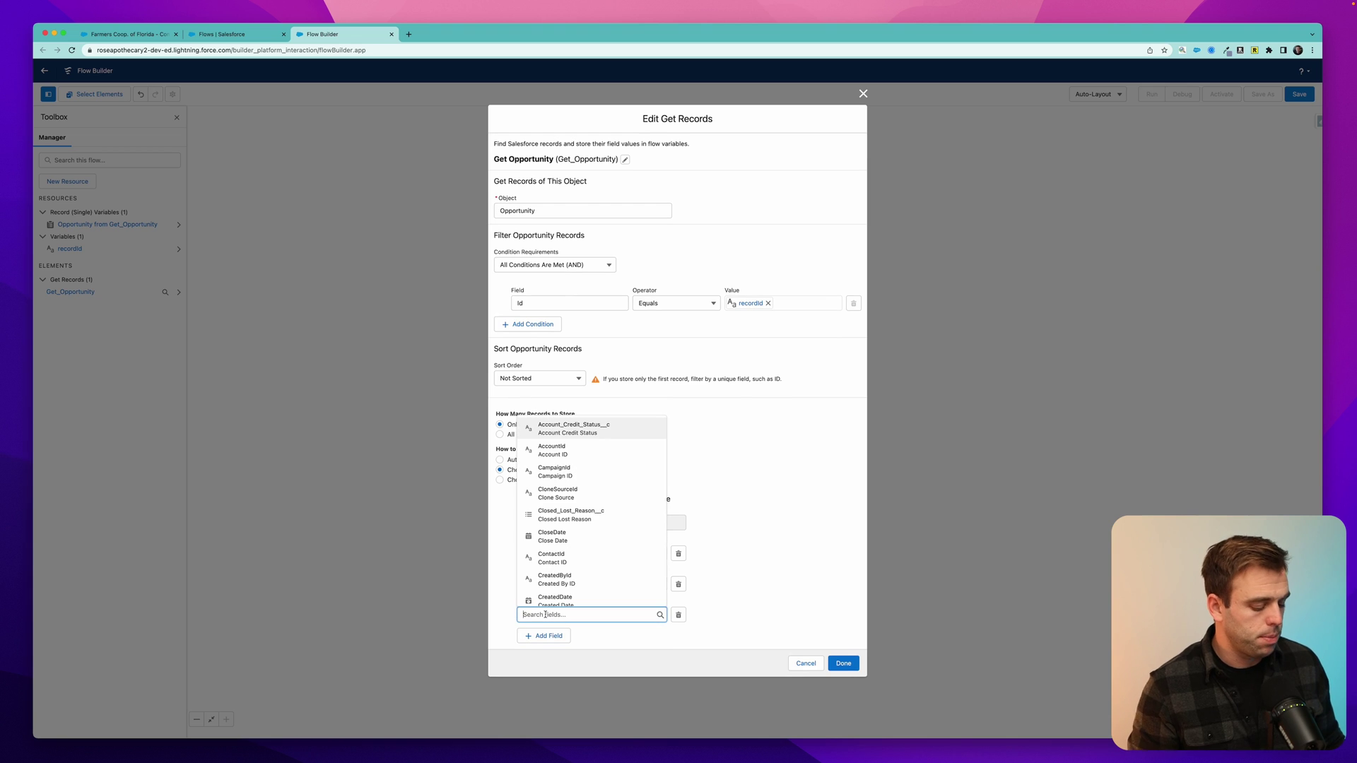
{"action": "type", "text": "owner"}
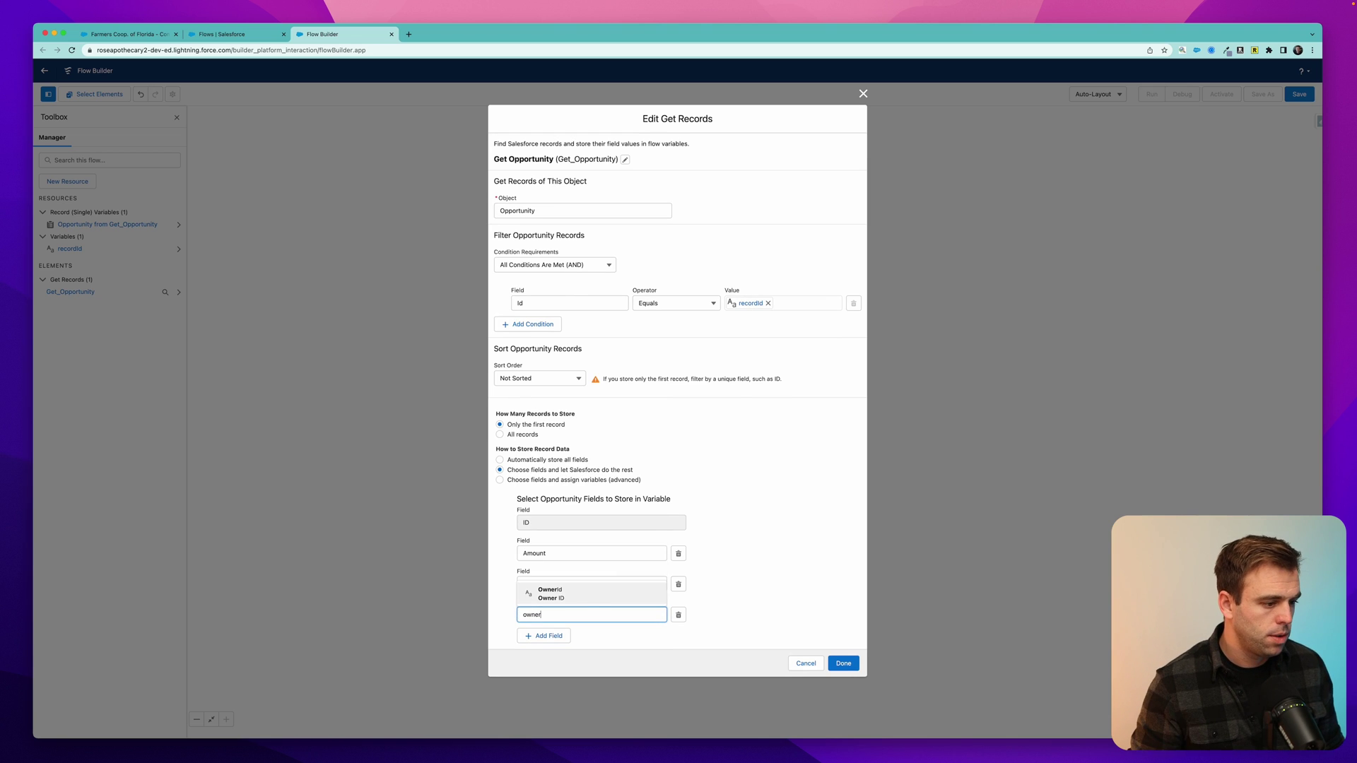
{"action": "left_click", "coordinate": [587, 598]}
{"action": "left_click", "coordinate": [844, 663]}
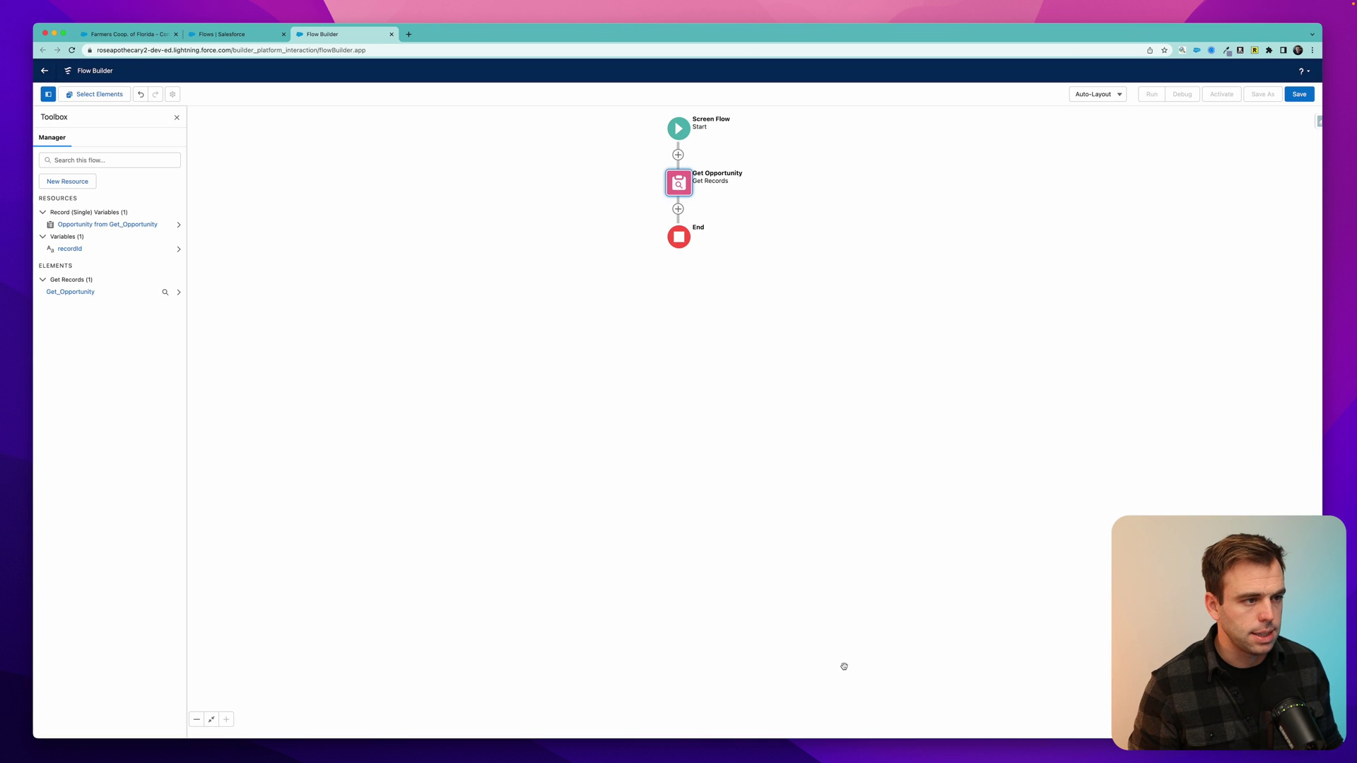
{"action": "left_click", "coordinate": [775, 260]}
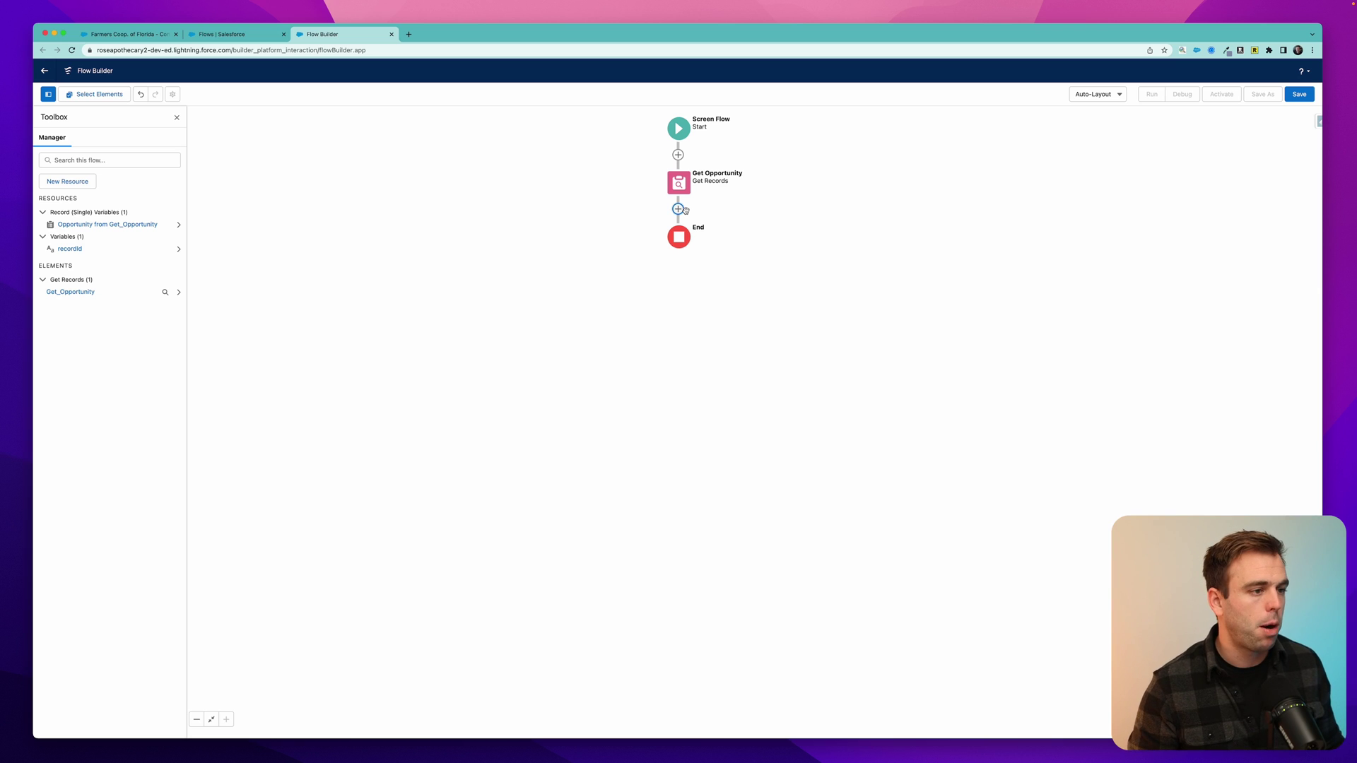
Add a Decision element after Get Opportunity and label it "Is Commission Field Blank?".
{"action": "left_click", "coordinate": [678, 210]}
{"action": "scroll", "coordinate": [684, 316], "scroll_direction": "down", "scroll_amount": 5}
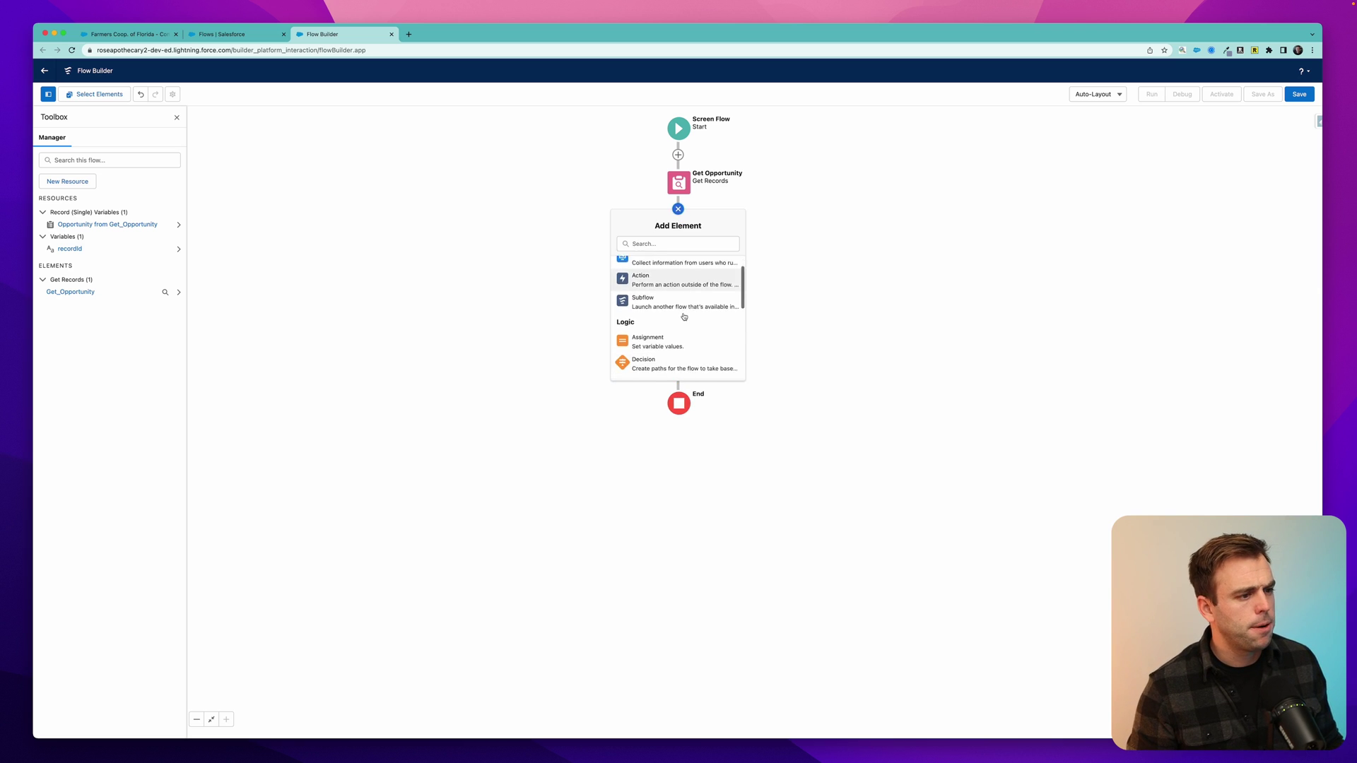
{"action": "left_click", "coordinate": [656, 305]}
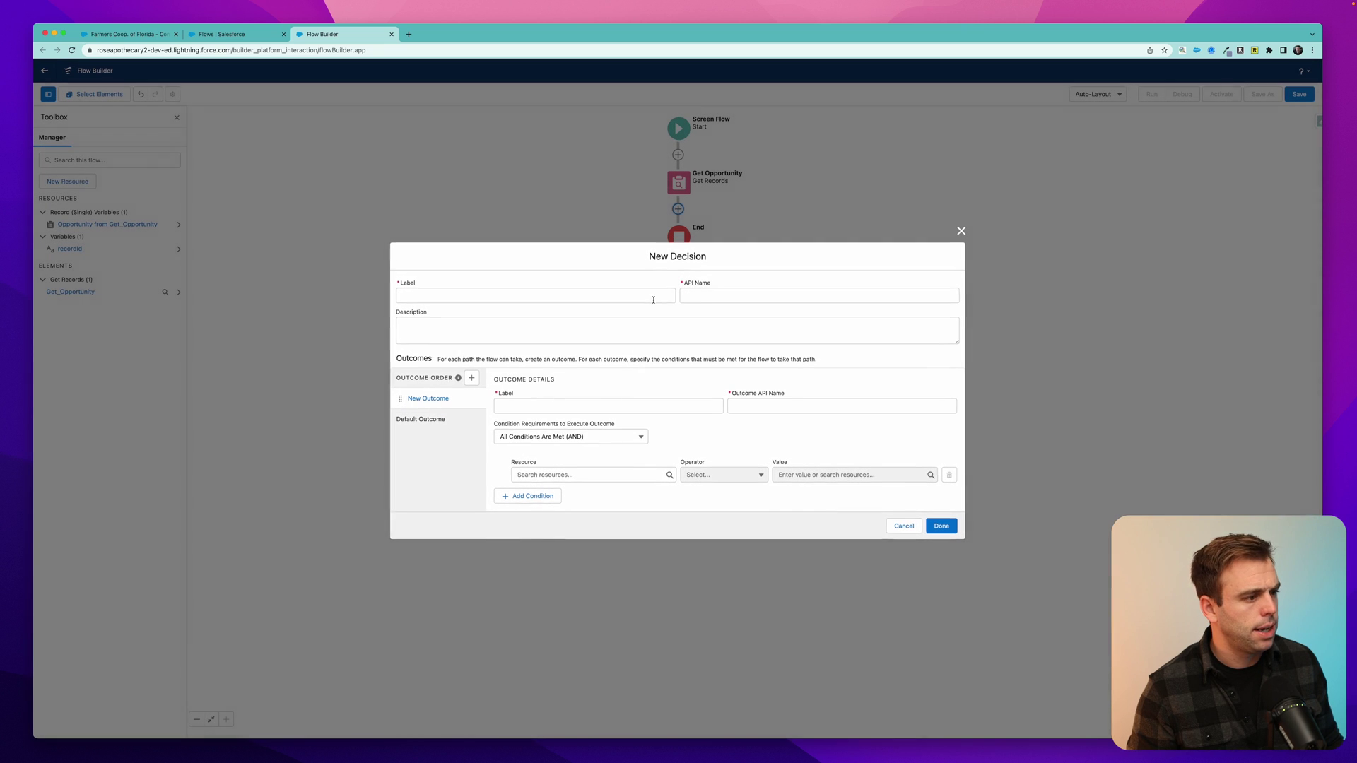
{"action": "type", "text": "Does"}
{"action": "key", "text": "BackSpace"}
{"action": "key", "text": "BackSpace"}
{"action": "key", "text": "BackSpace"}
{"action": "key", "text": "BackSpace"}
{"action": "type", "text": "Is Commission Field Blank?"}
Label the decision's new outcome No and rename its default outcome to Yes.
{"action": "left_click", "coordinate": [519, 405]}
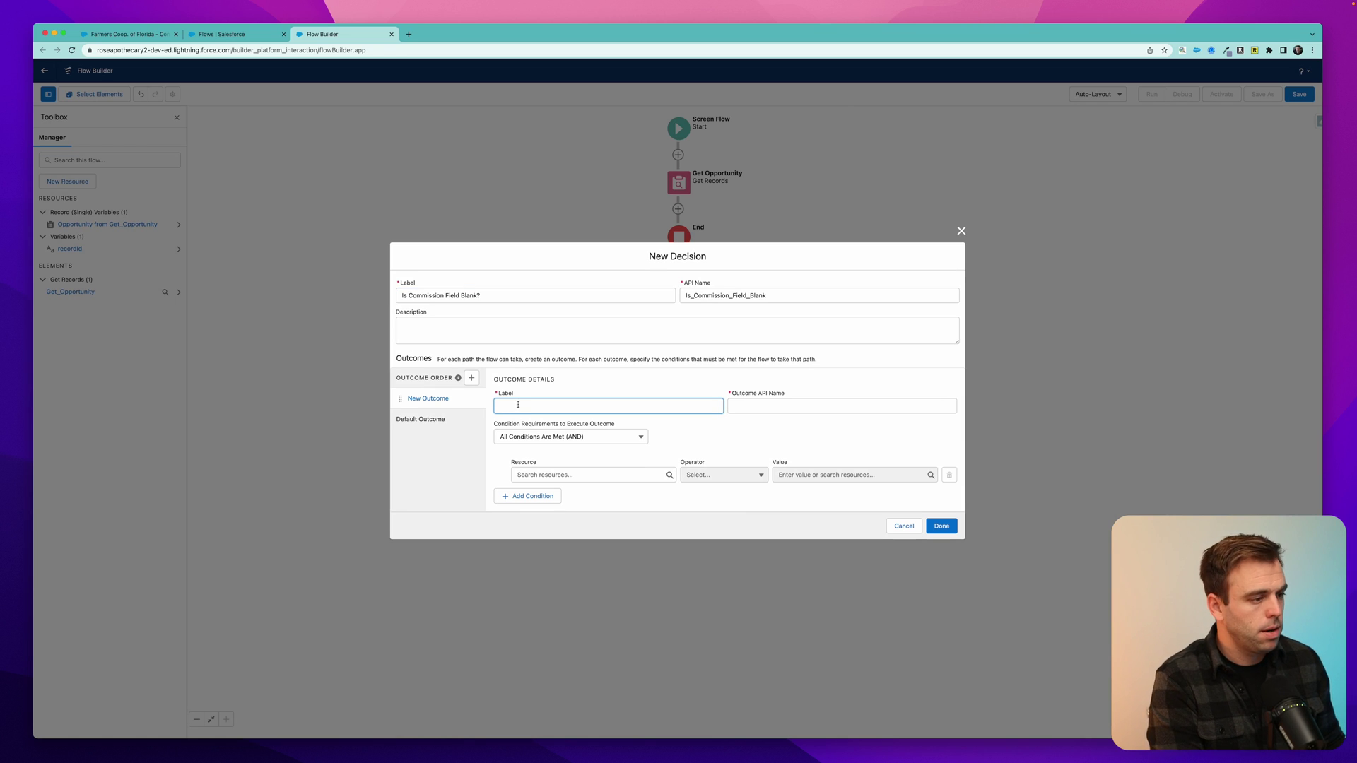
{"action": "type", "text": "No"}
{"action": "key", "text": "Tab"}
{"action": "left_click", "coordinate": [421, 419]}
{"action": "key", "text": "Tab"}
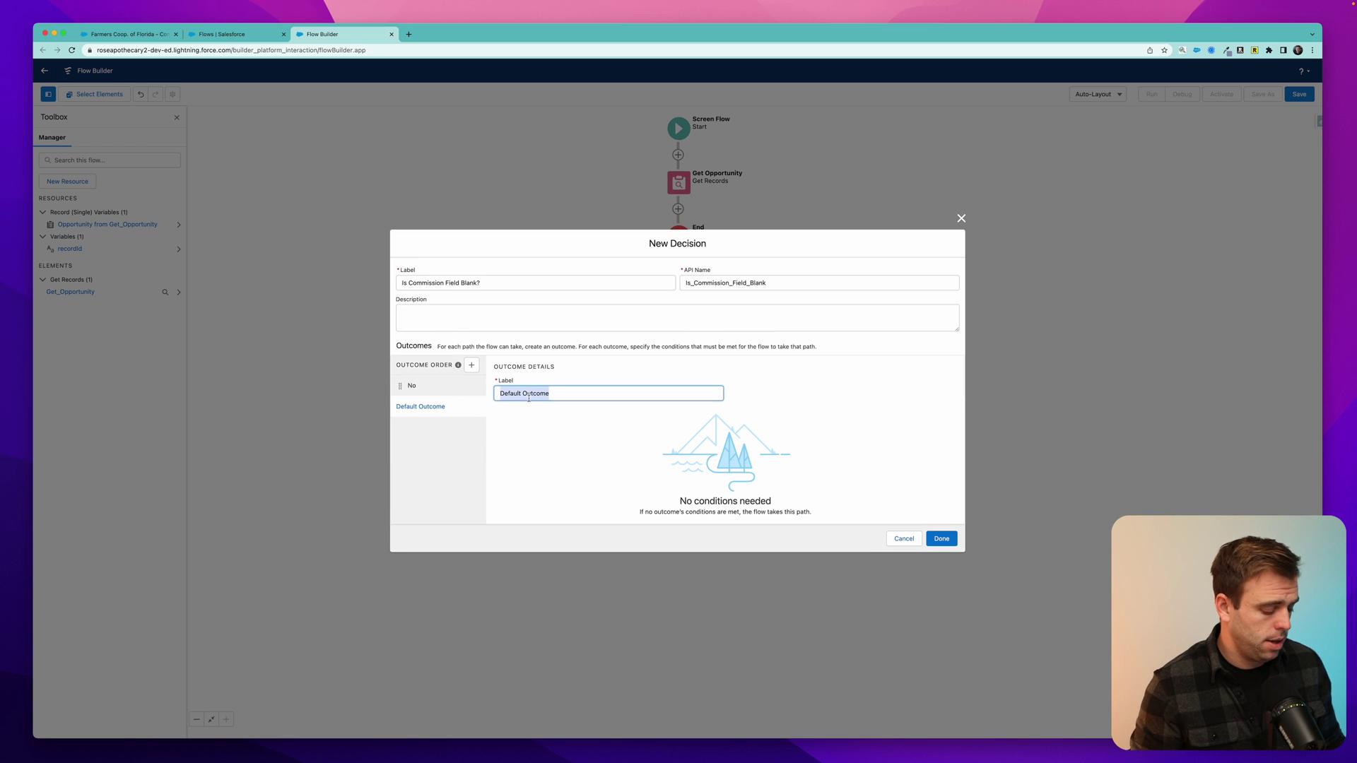
{"action": "type", "text": "Yes"}
Use the Commission field of the Opportunity from Get_Opportunity as the resource in the No outcome's condition.
{"action": "left_click", "coordinate": [411, 385]}
{"action": "left_click", "coordinate": [558, 474]}
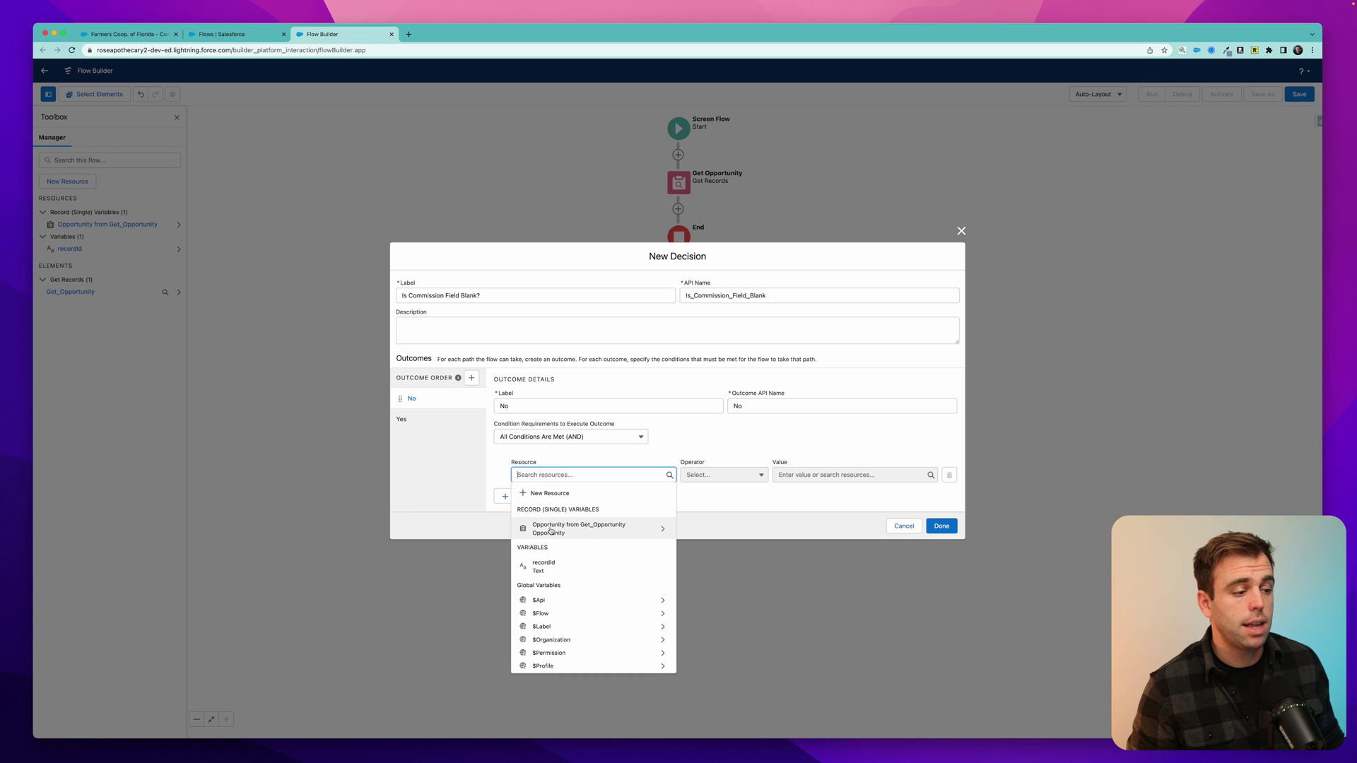
{"action": "left_click", "coordinate": [575, 531]}
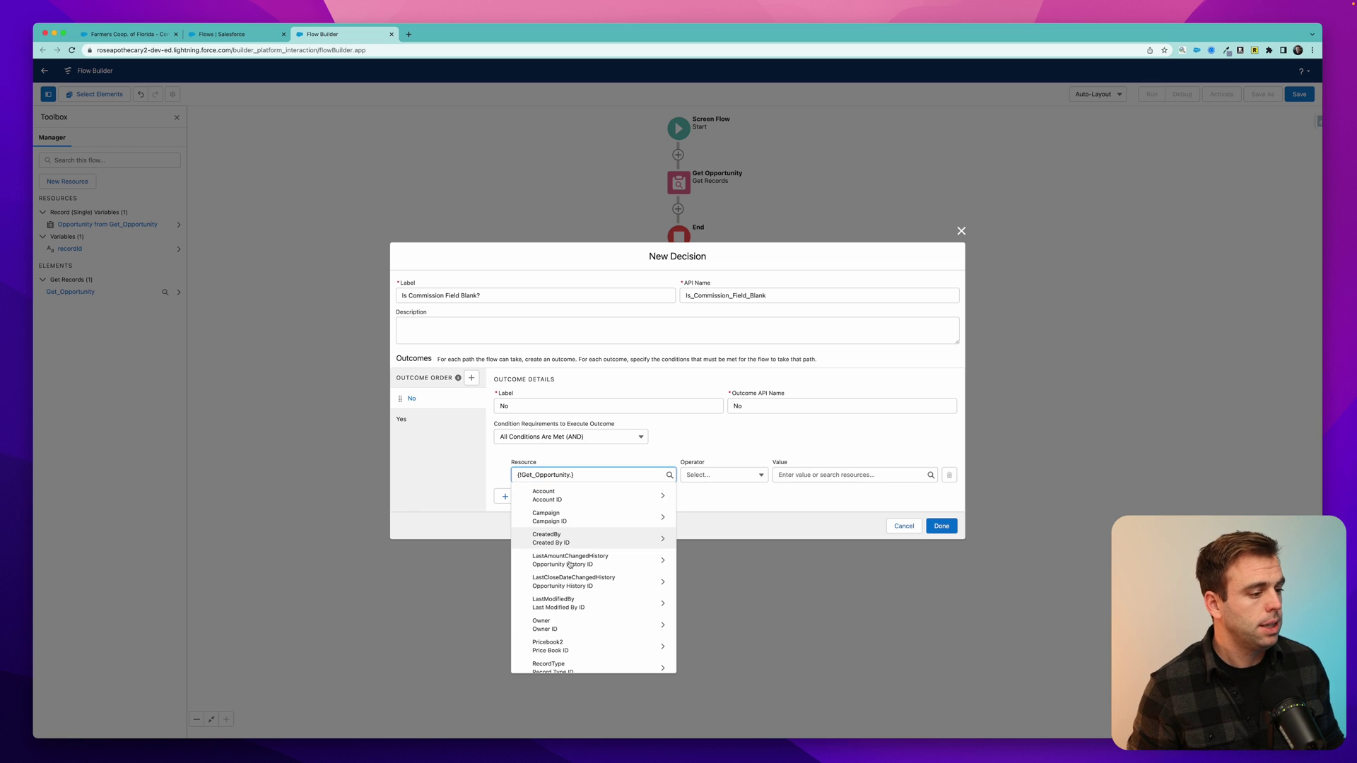
{"action": "scroll", "coordinate": [569, 608], "scroll_direction": "down", "scroll_amount": 5}
{"action": "scroll", "coordinate": [568, 620], "scroll_direction": "down", "scroll_amount": 5}
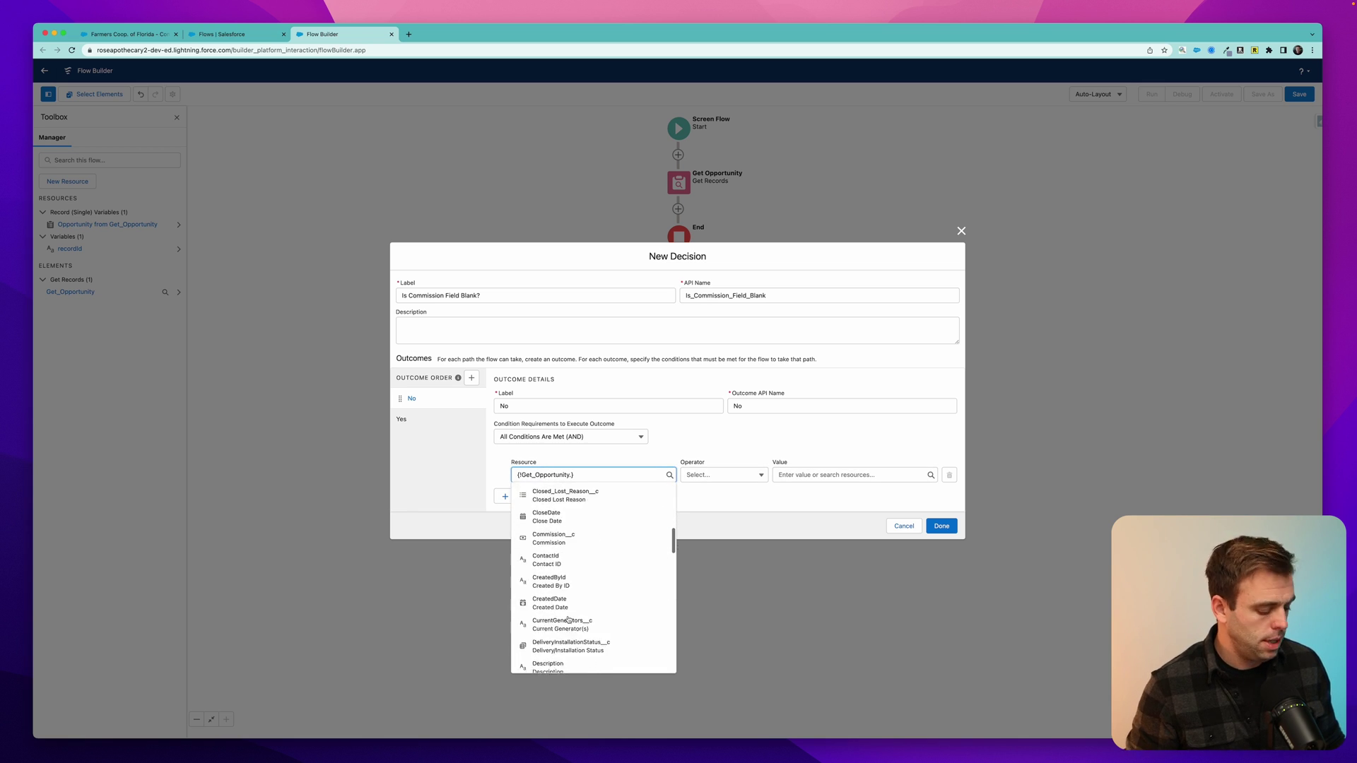
{"action": "type", "text": "comm"}
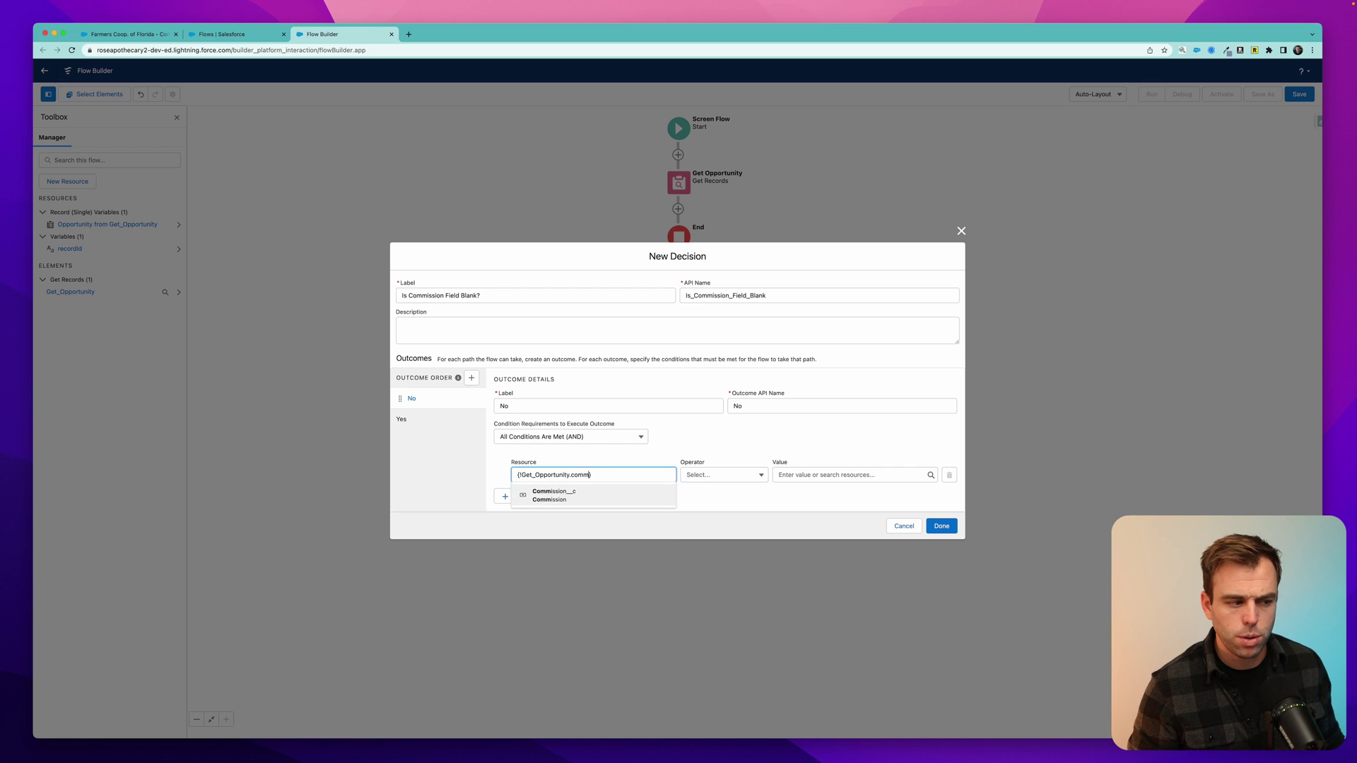
{"action": "key", "text": "Return"}
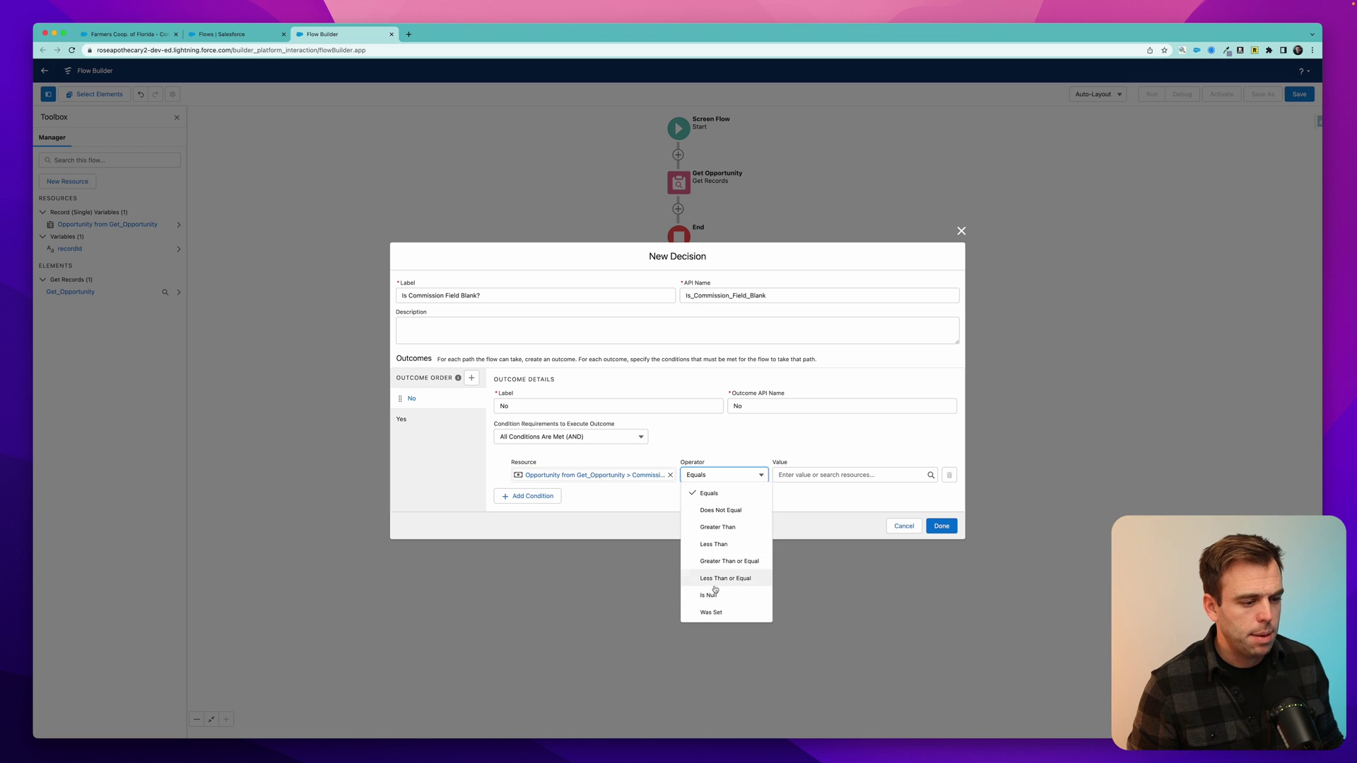
Complete the No outcome's condition with operator Is Null and value False, and finish the decision.
{"action": "left_click", "coordinate": [708, 596]}
{"action": "left_click", "coordinate": [812, 475]}
{"action": "type", "text": "fla"}
{"action": "key", "text": "BackSpace"}
{"action": "key", "text": "BackSpace"}
{"action": "key", "text": "Return"}
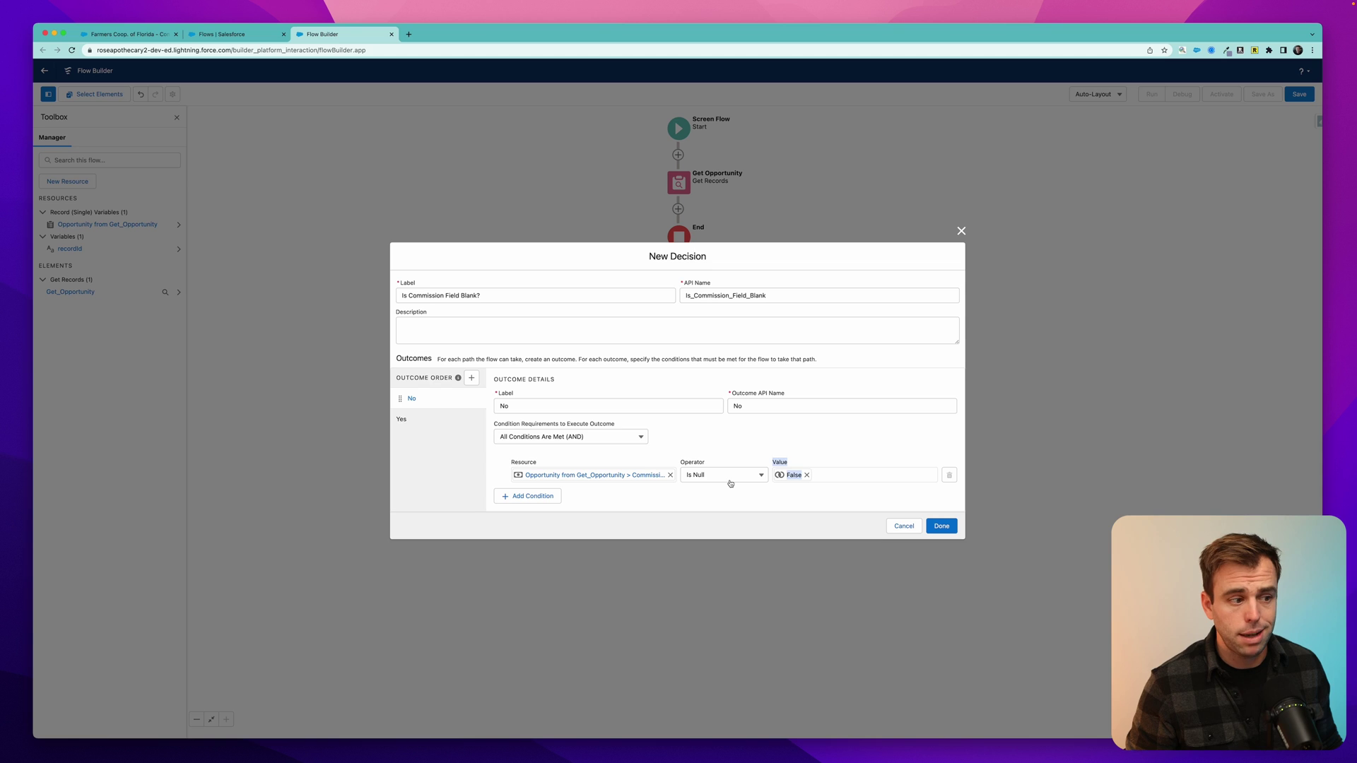
{"action": "left_click_drag", "start_coordinate": [587, 413], "coordinate": [496, 407]}
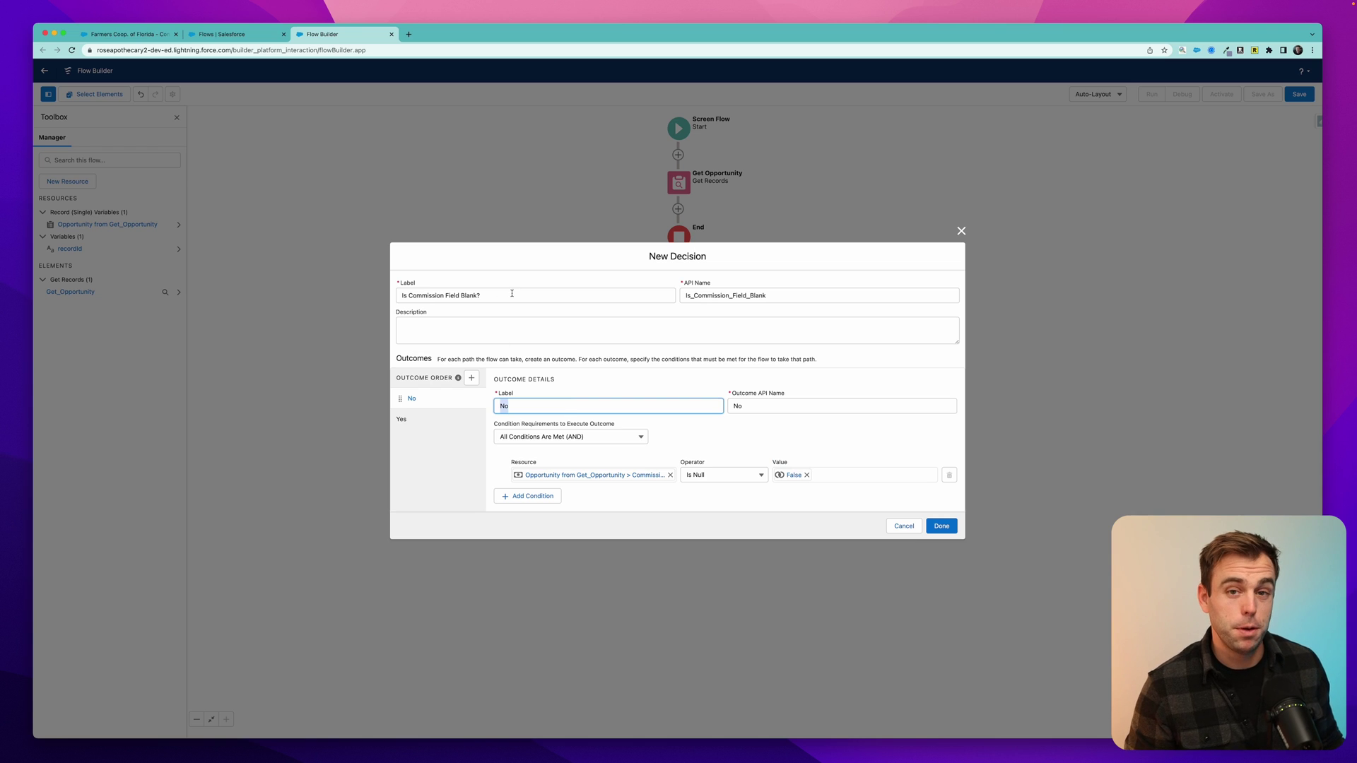
{"action": "left_click", "coordinate": [412, 423]}
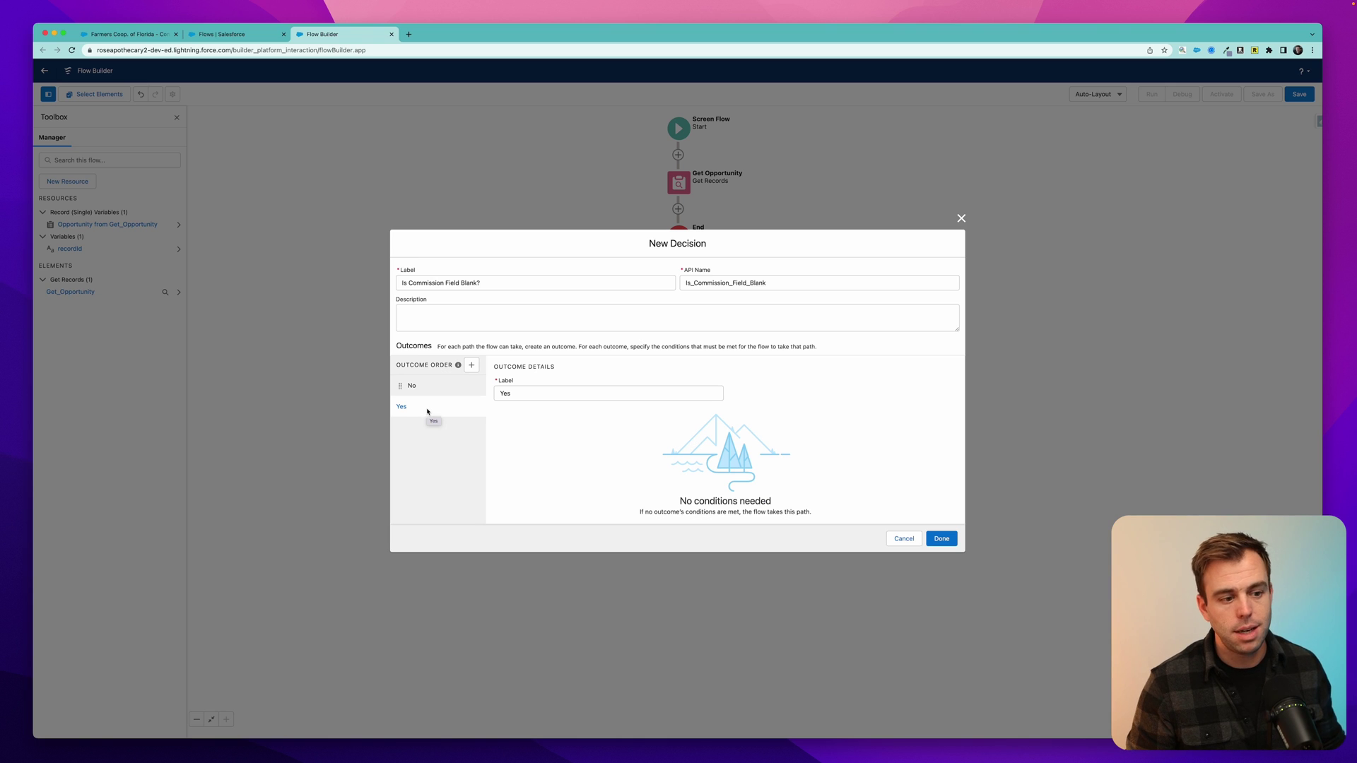
{"action": "left_click", "coordinate": [941, 539]}
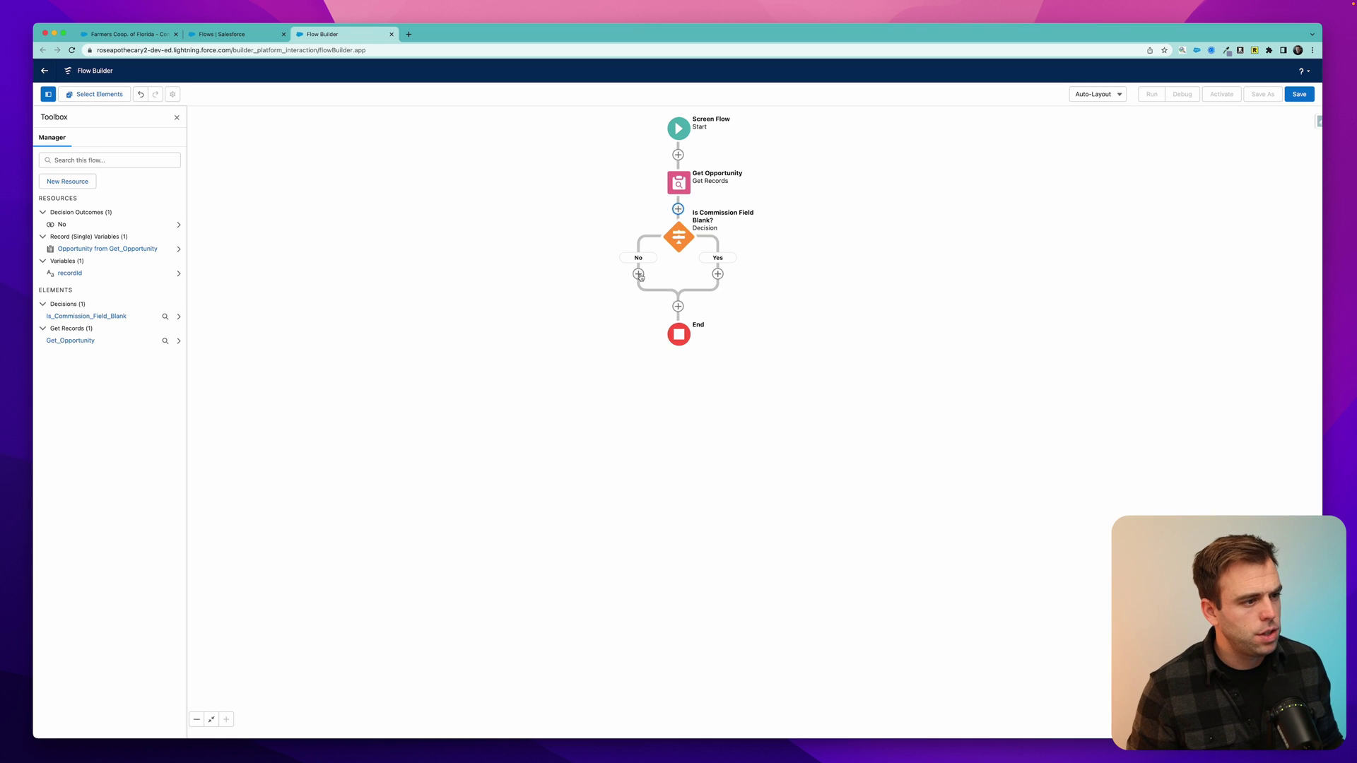
Add an End element to the No branch of the commission decision.
{"action": "left_click", "coordinate": [638, 274]}
{"action": "scroll", "coordinate": [626, 399], "scroll_direction": "down", "scroll_amount": 5}
{"action": "scroll", "coordinate": [626, 399], "scroll_direction": "down", "scroll_amount": 3}
{"action": "scroll", "coordinate": [625, 395], "scroll_direction": "up", "scroll_amount": 3}
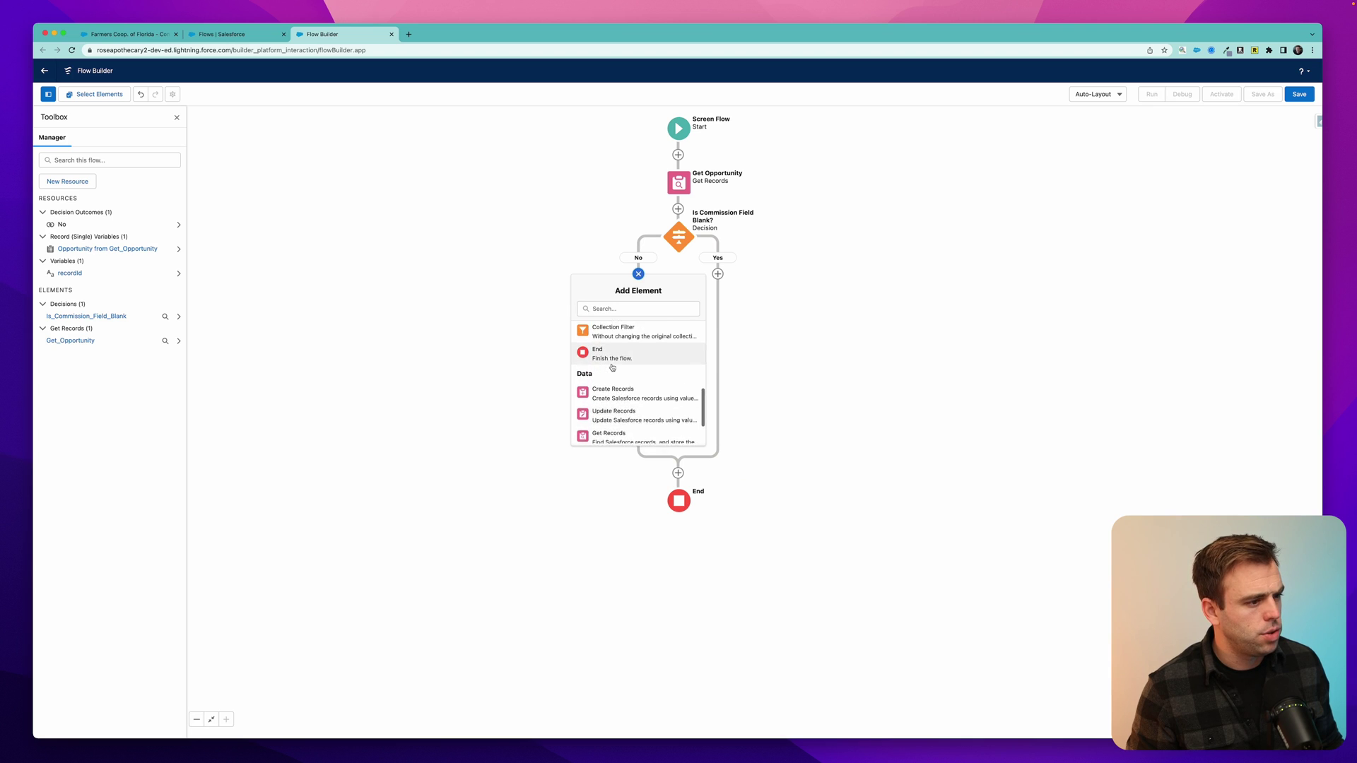
{"action": "left_click", "coordinate": [612, 370]}
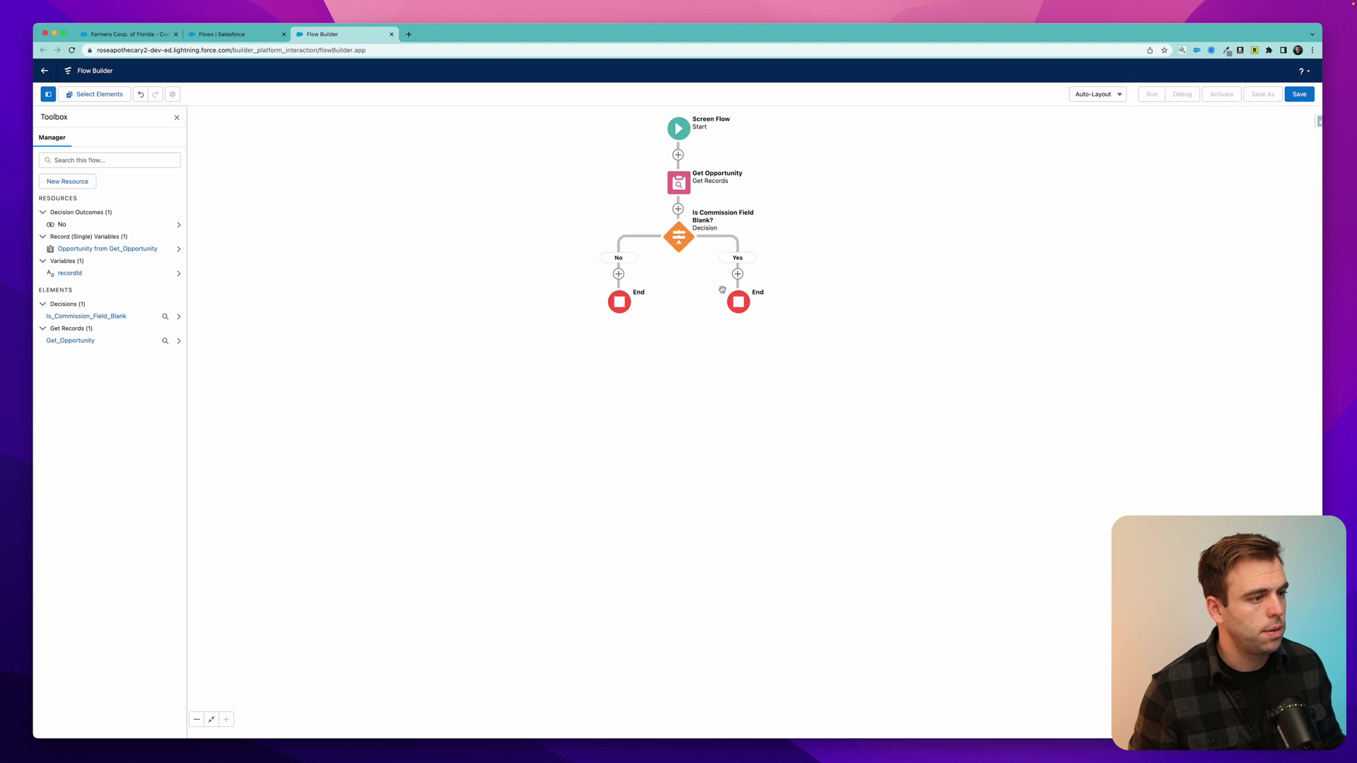
Add a Screen element to the No branch and label it "Opportunity Was Already Submitted".
{"action": "left_click", "coordinate": [618, 273]}
{"action": "left_click", "coordinate": [586, 365]}
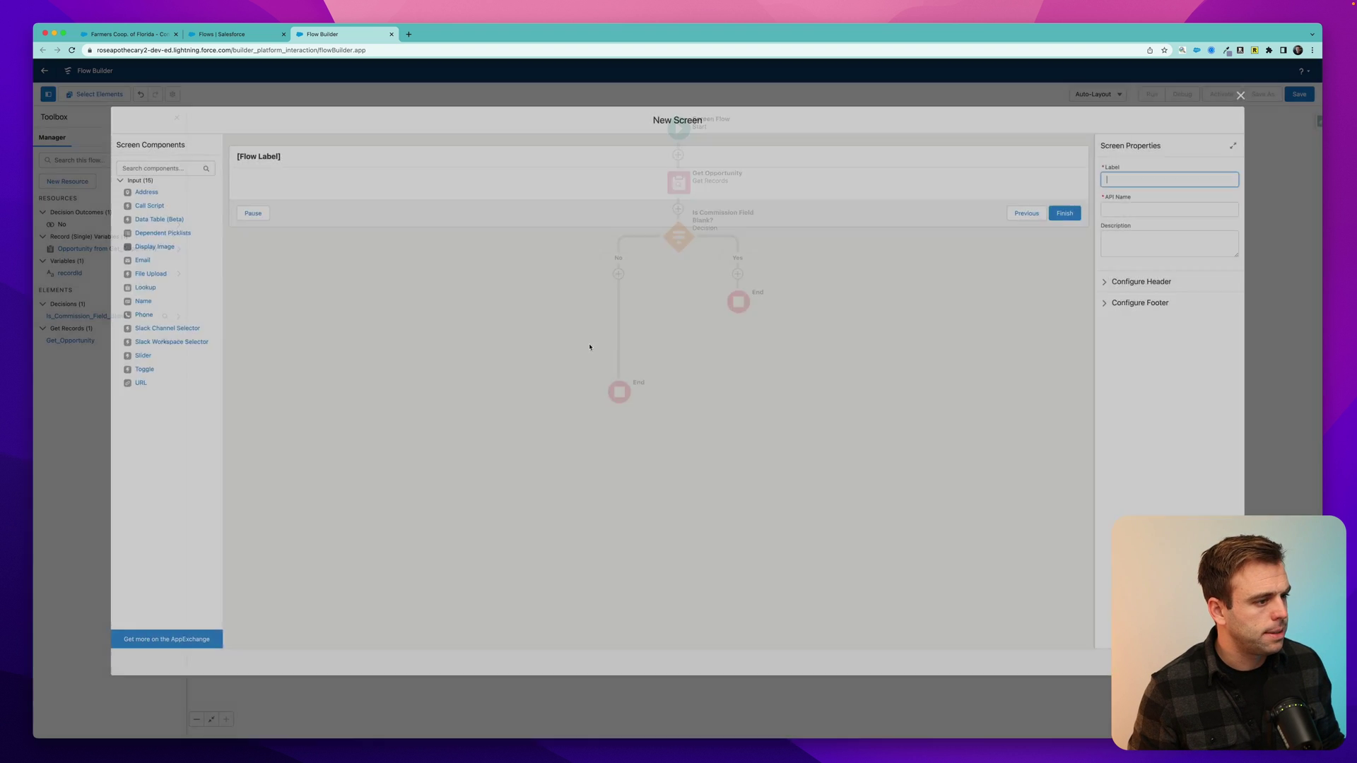
{"action": "type", "text": "Opportunity Was "}
{"action": "type", "text": "Already Submitted"}
Add a Display Text component to the screen and give it the API name UserMessage.
{"action": "left_click", "coordinate": [148, 160]}
{"action": "type", "text": "disp"}
{"action": "left_click_drag", "start_coordinate": [140, 184], "coordinate": [508, 182]}
{"action": "left_click", "coordinate": [1176, 181]}
{"action": "type", "text": "UserMessage"}
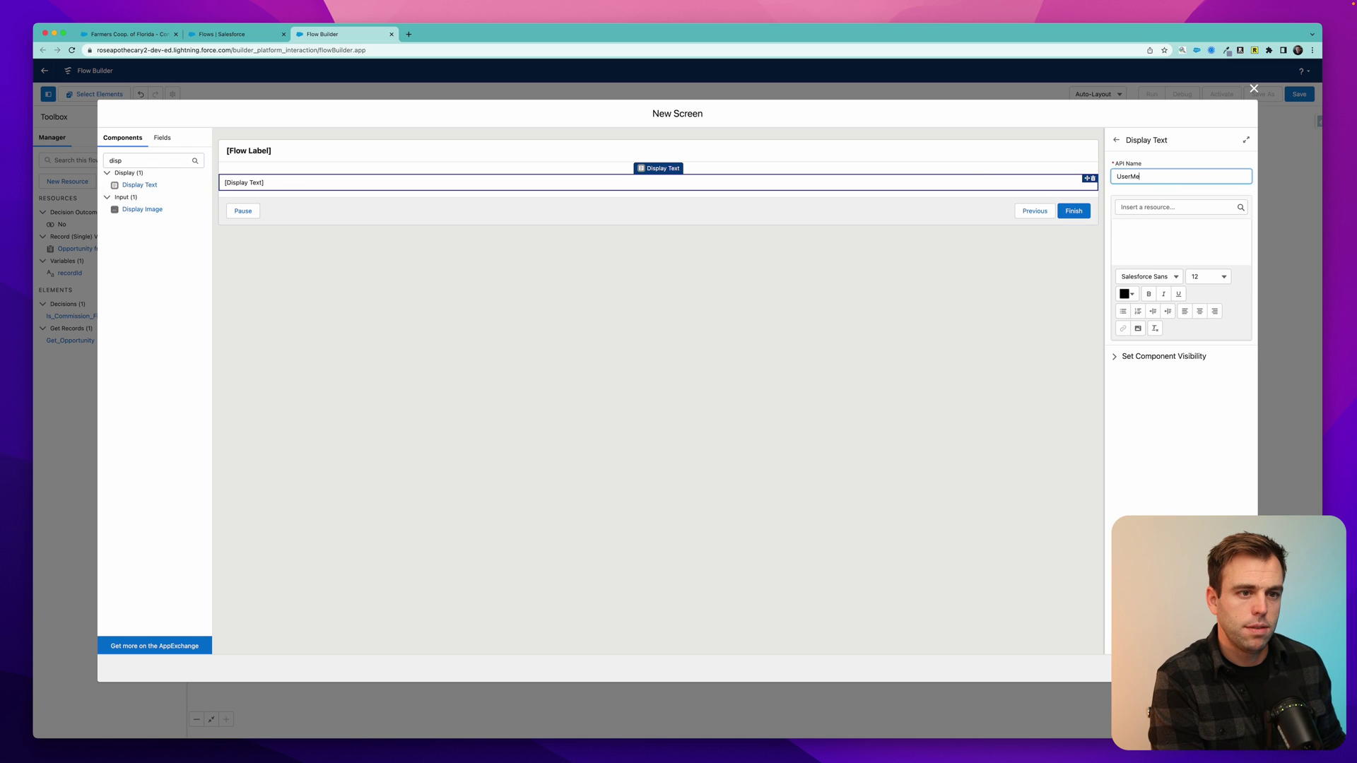
Enter "This opportunity has already been submitted. Thank you!" as the display text's message.
{"action": "left_click", "coordinate": [1166, 234]}
{"action": "type", "text": "This opportunity has alr"}
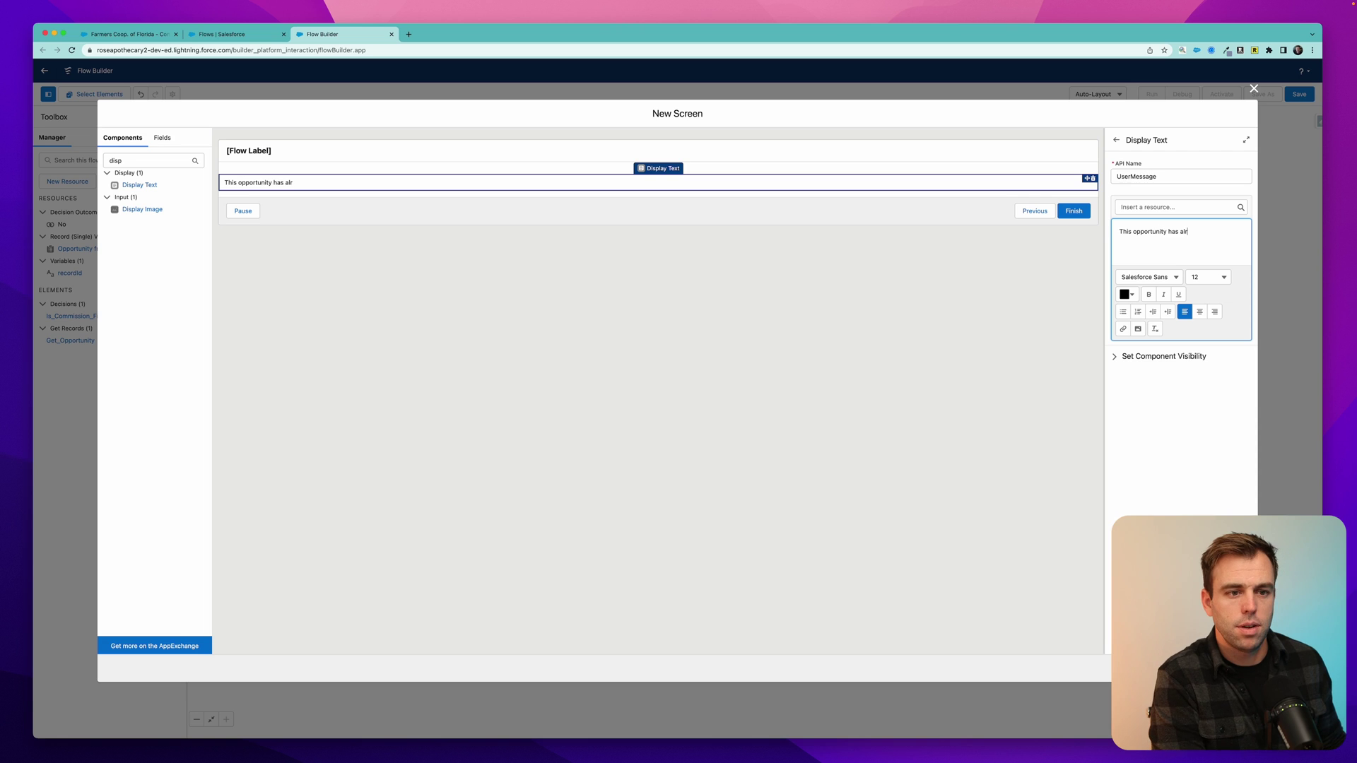
{"action": "type", "text": "eady been submitted. Thank you!"}
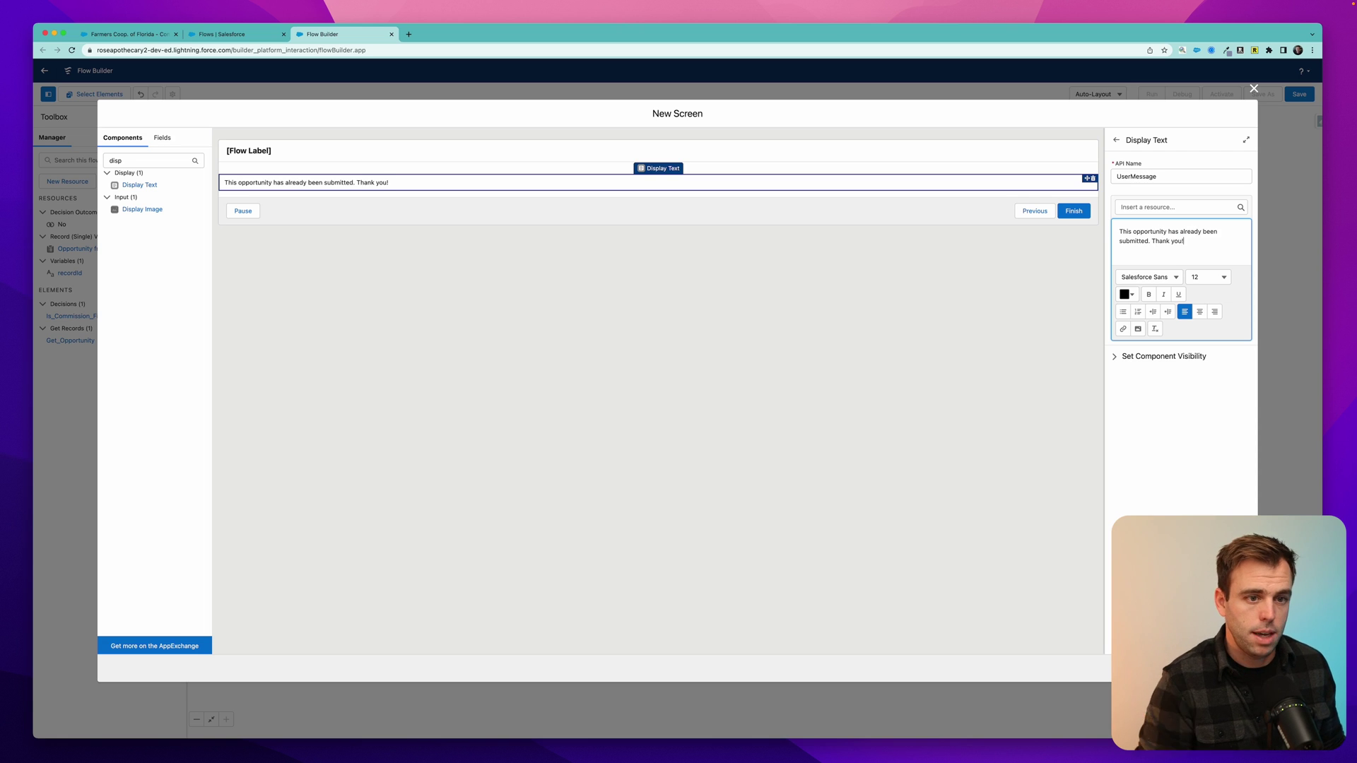
{"action": "left_click", "coordinate": [598, 199]}
{"action": "left_click", "coordinate": [585, 183]}
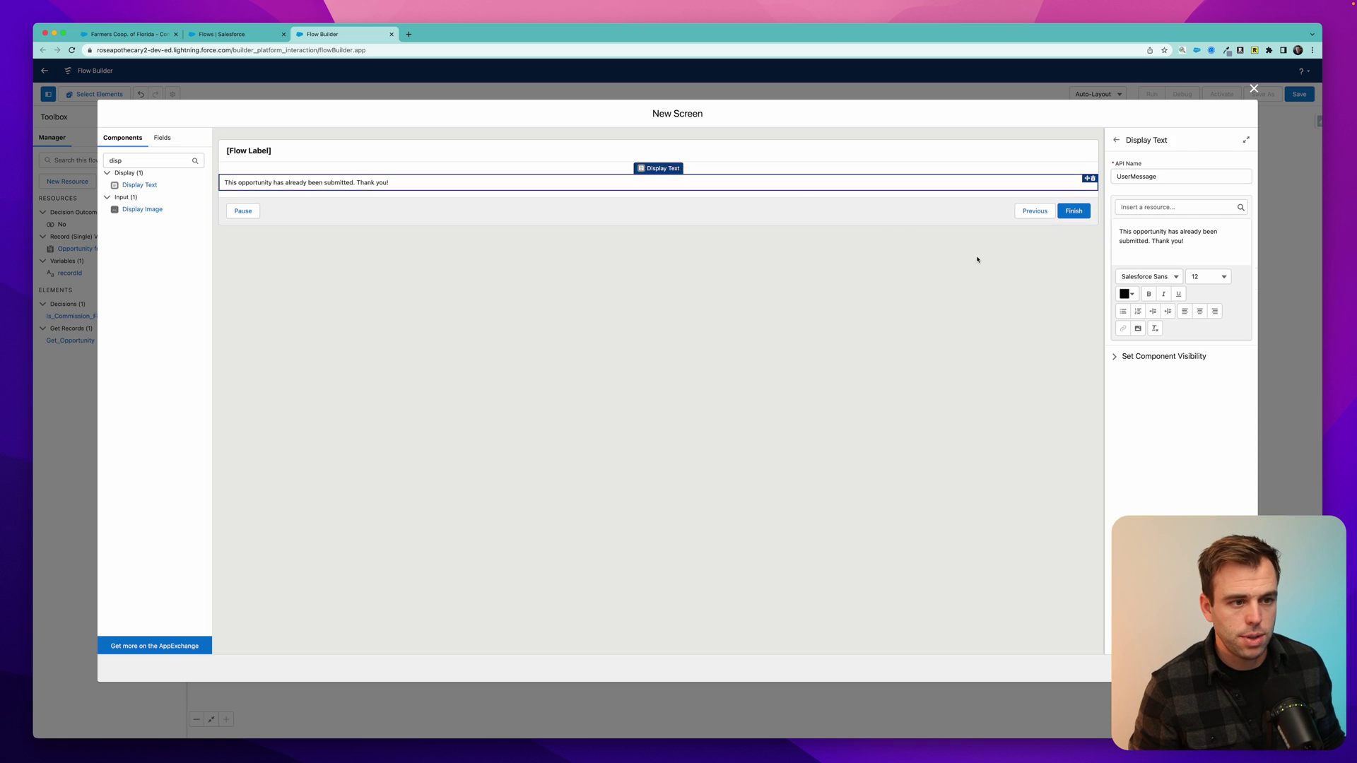
Configure the screen's footer to hide the Pause and Previous buttons, and finish the screen.
{"action": "left_click", "coordinate": [839, 210]}
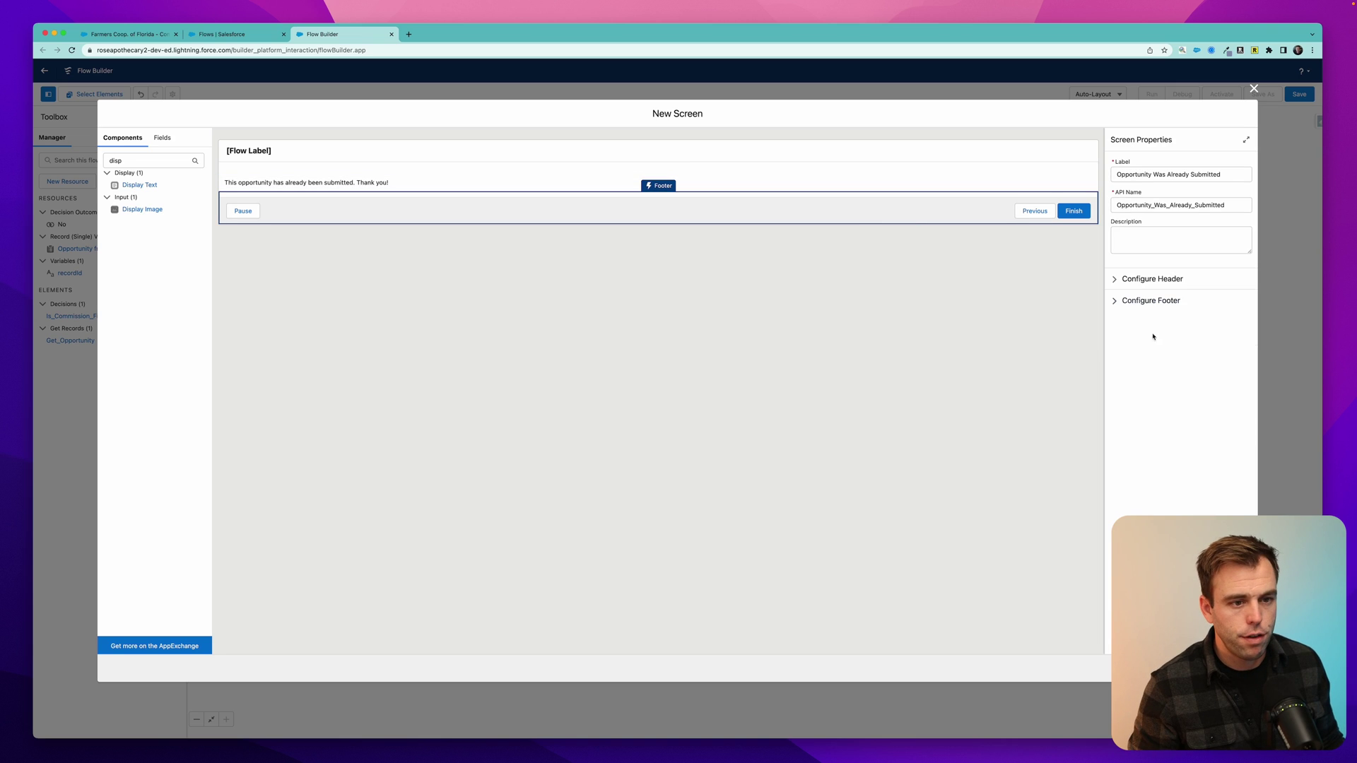
{"action": "left_click", "coordinate": [1152, 301]}
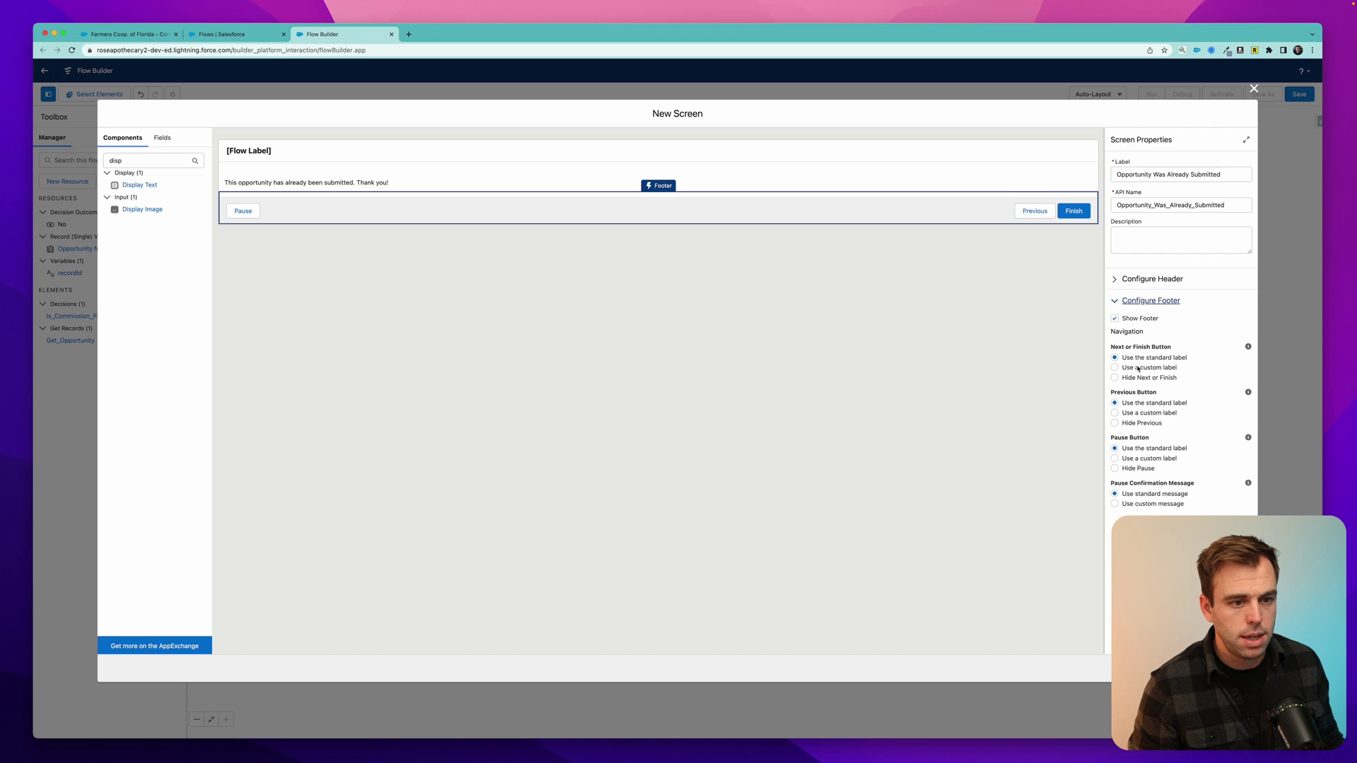
{"action": "left_click", "coordinate": [1124, 468]}
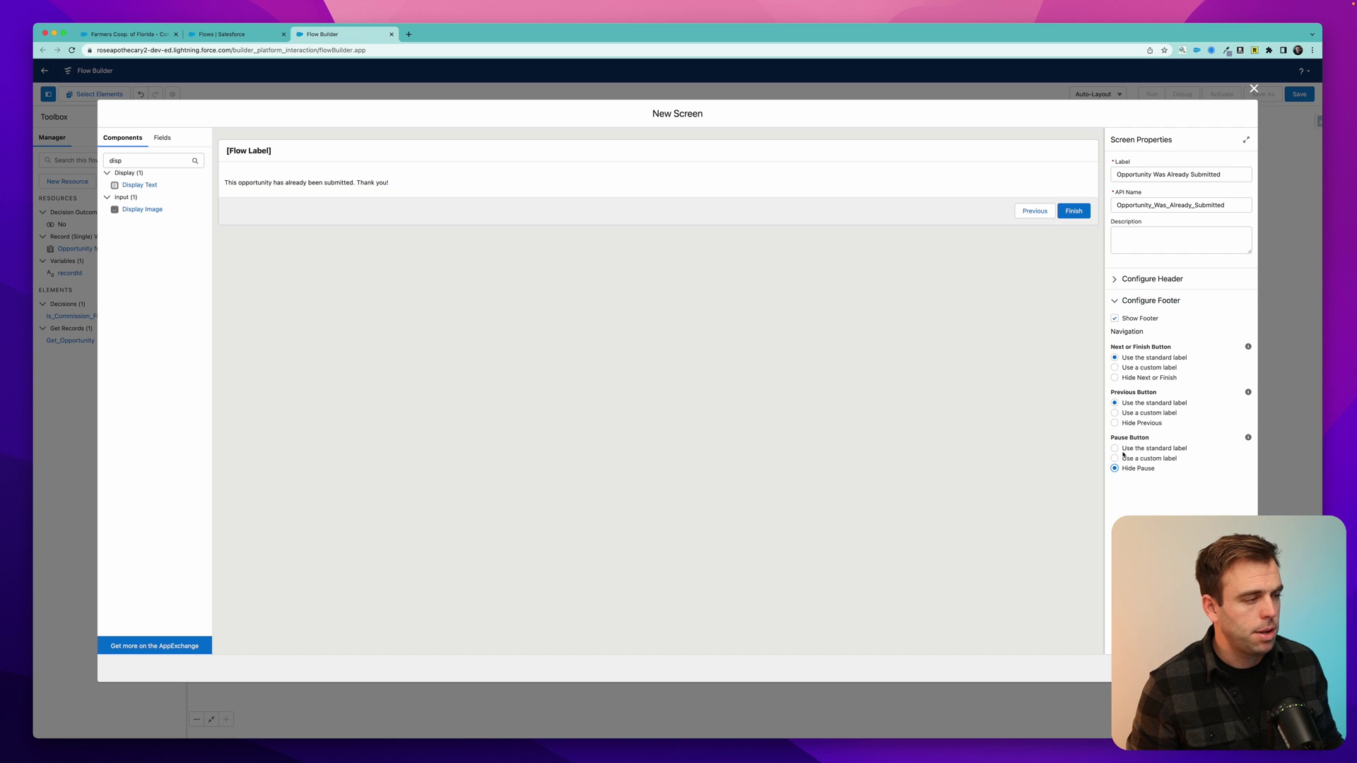
{"action": "left_click", "coordinate": [1115, 424]}
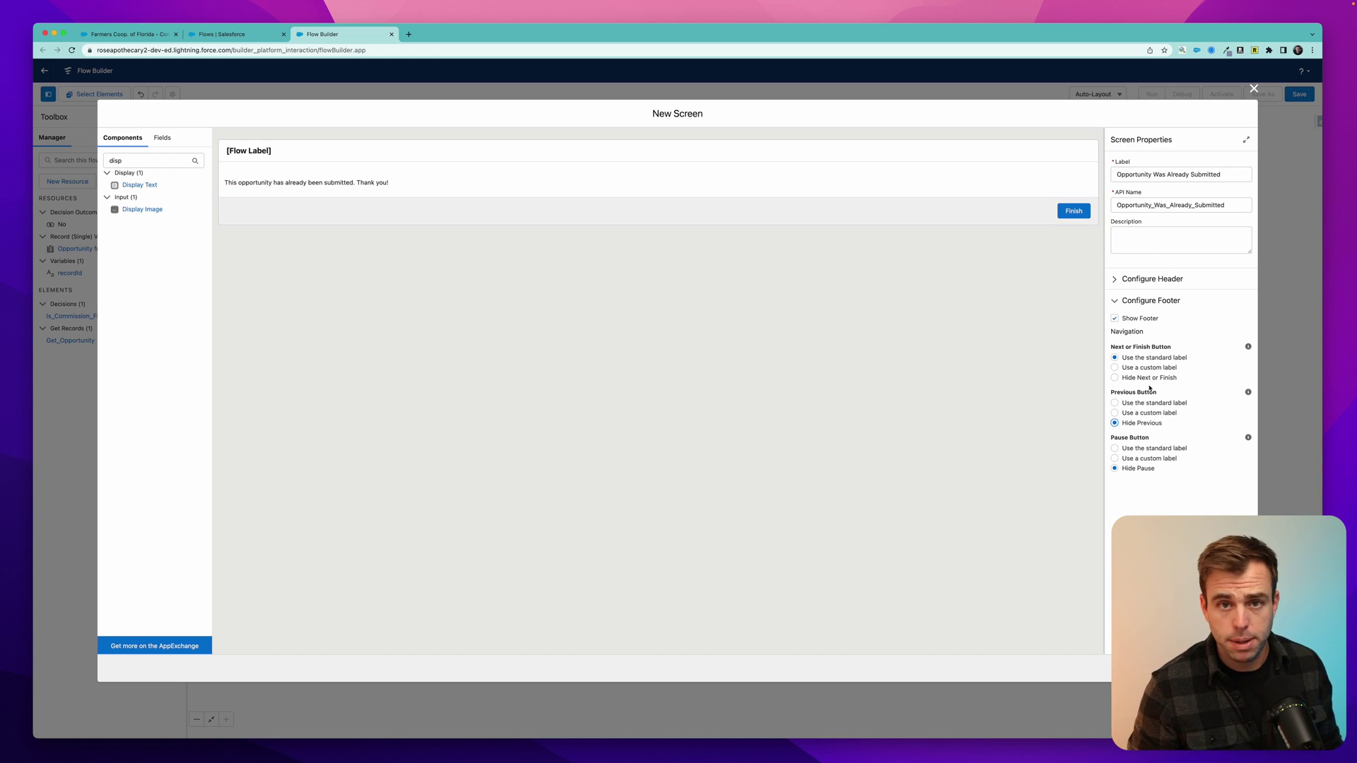
{"action": "left_click", "coordinate": [1222, 668]}
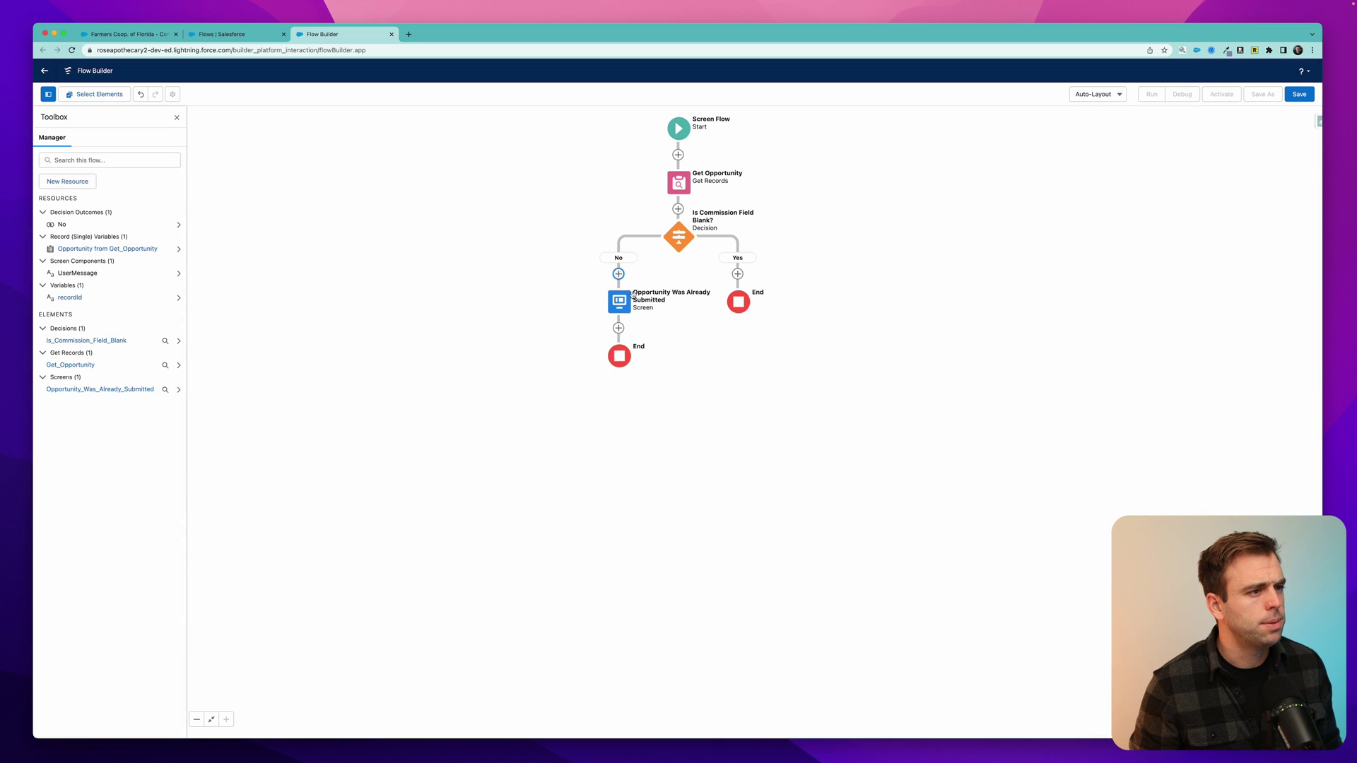
Add an Update Records element labelled "Update Opportunity Commission" to the Yes branch, specifying conditions to identify records and setting fields individually.
{"action": "left_click", "coordinate": [738, 275]}
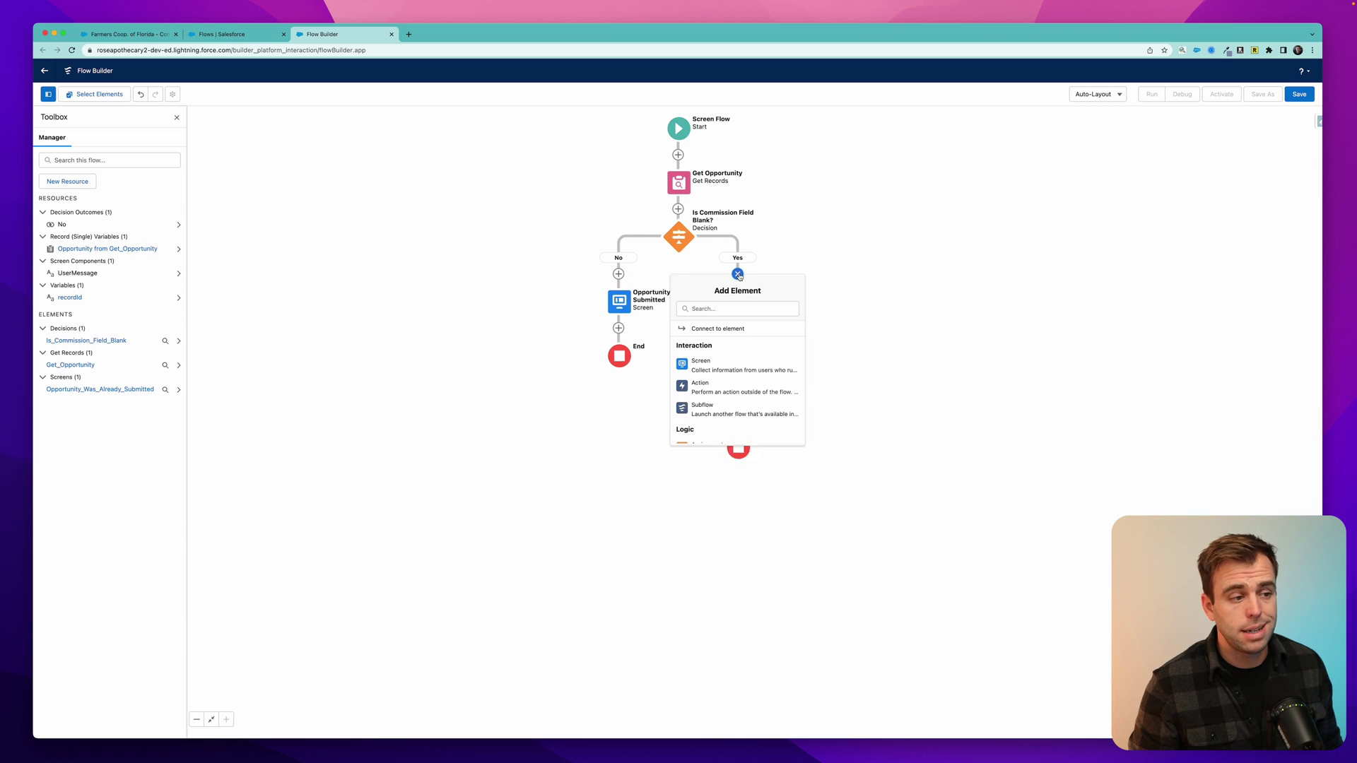
{"action": "left_click", "coordinate": [707, 311]}
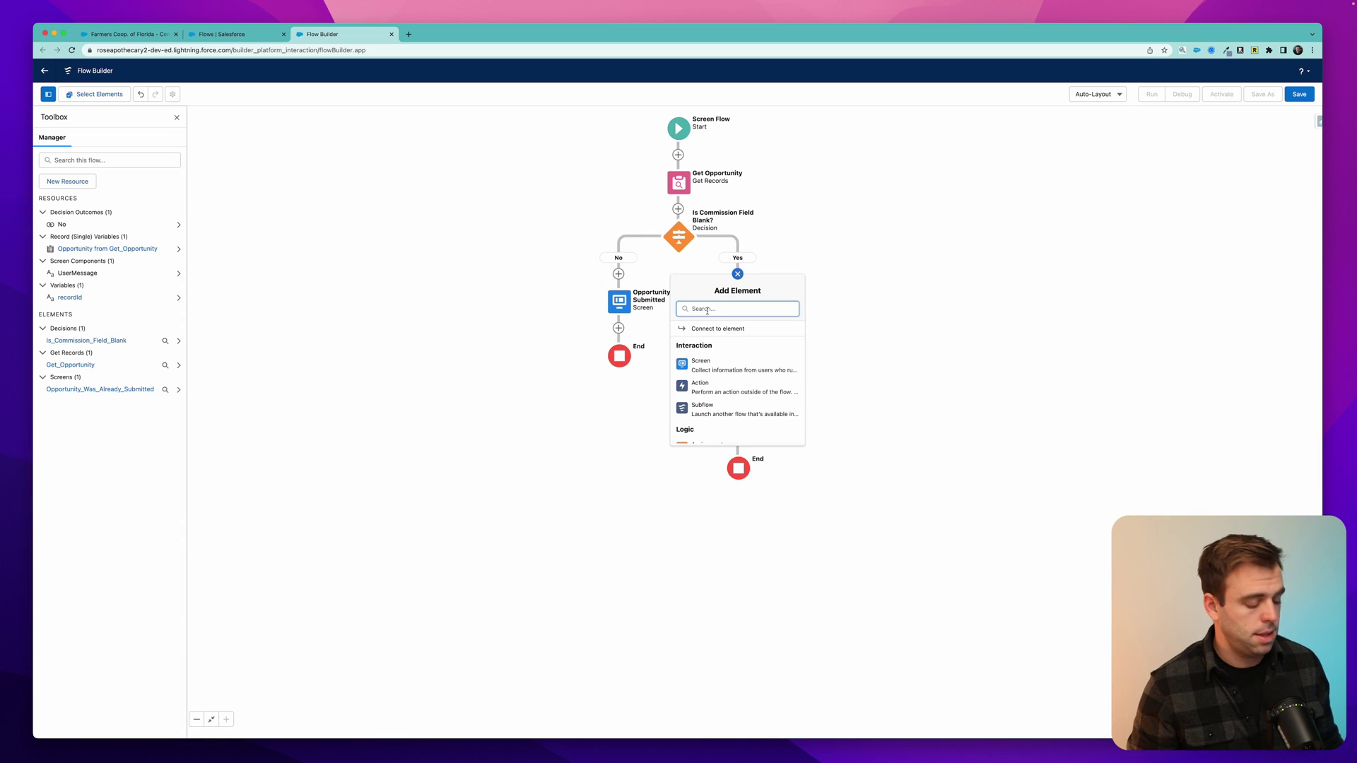
{"action": "type", "text": "update"}
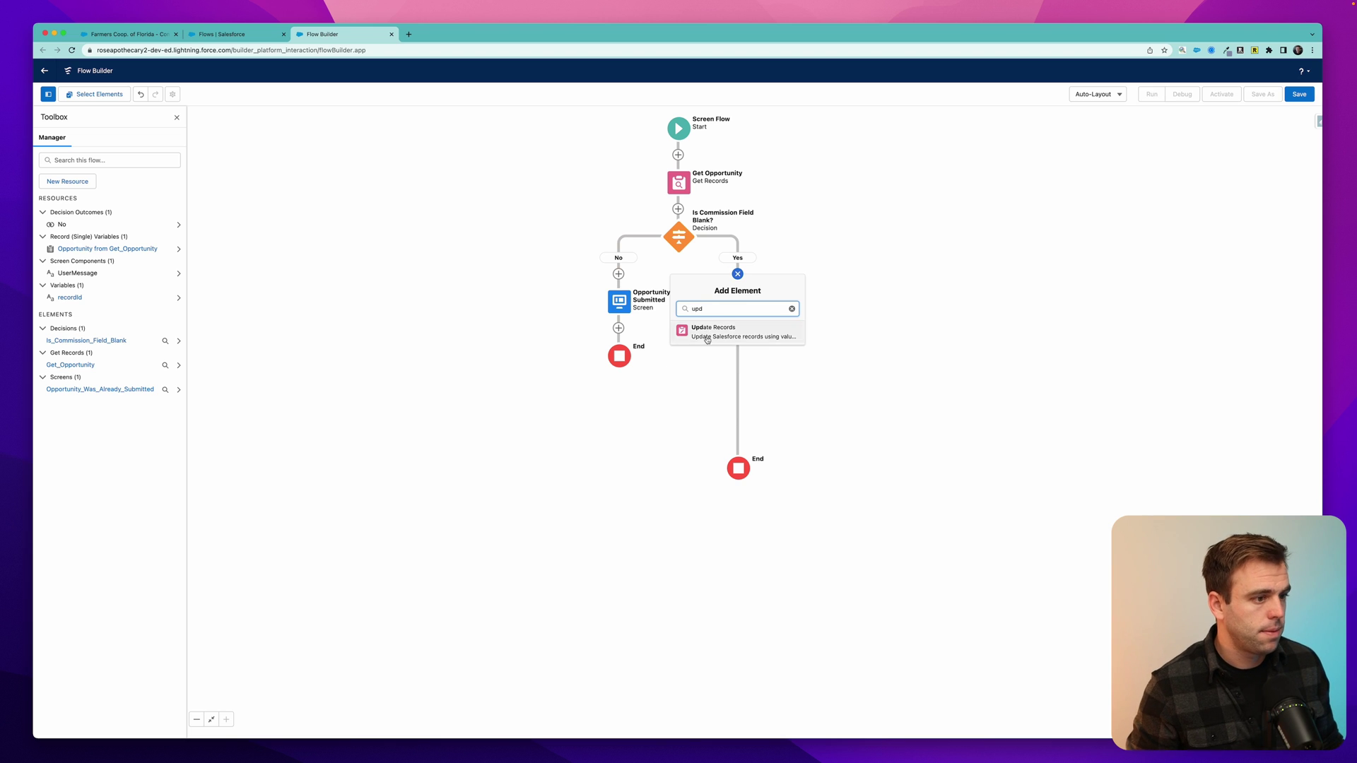
{"action": "left_click", "coordinate": [714, 330]}
{"action": "type", "text": "Update O"}
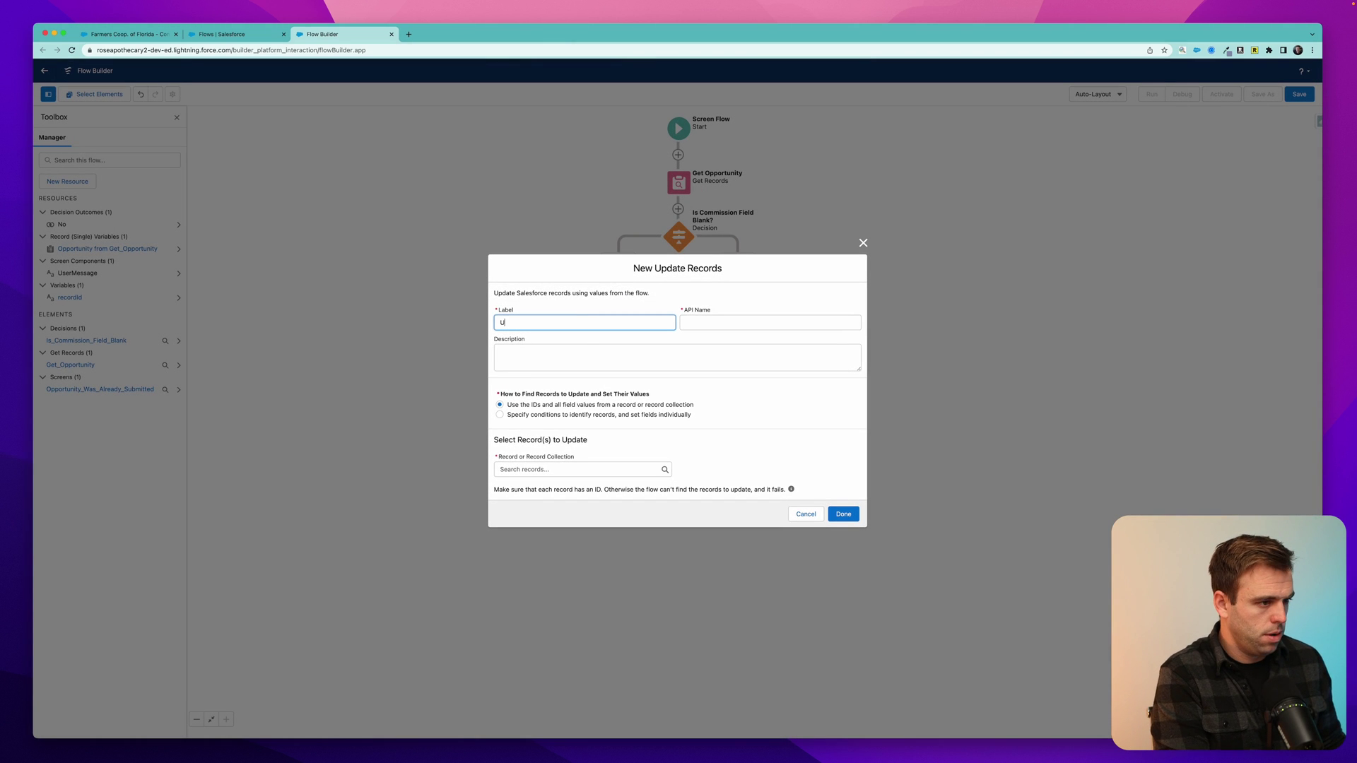
{"action": "type", "text": "pportuni"}
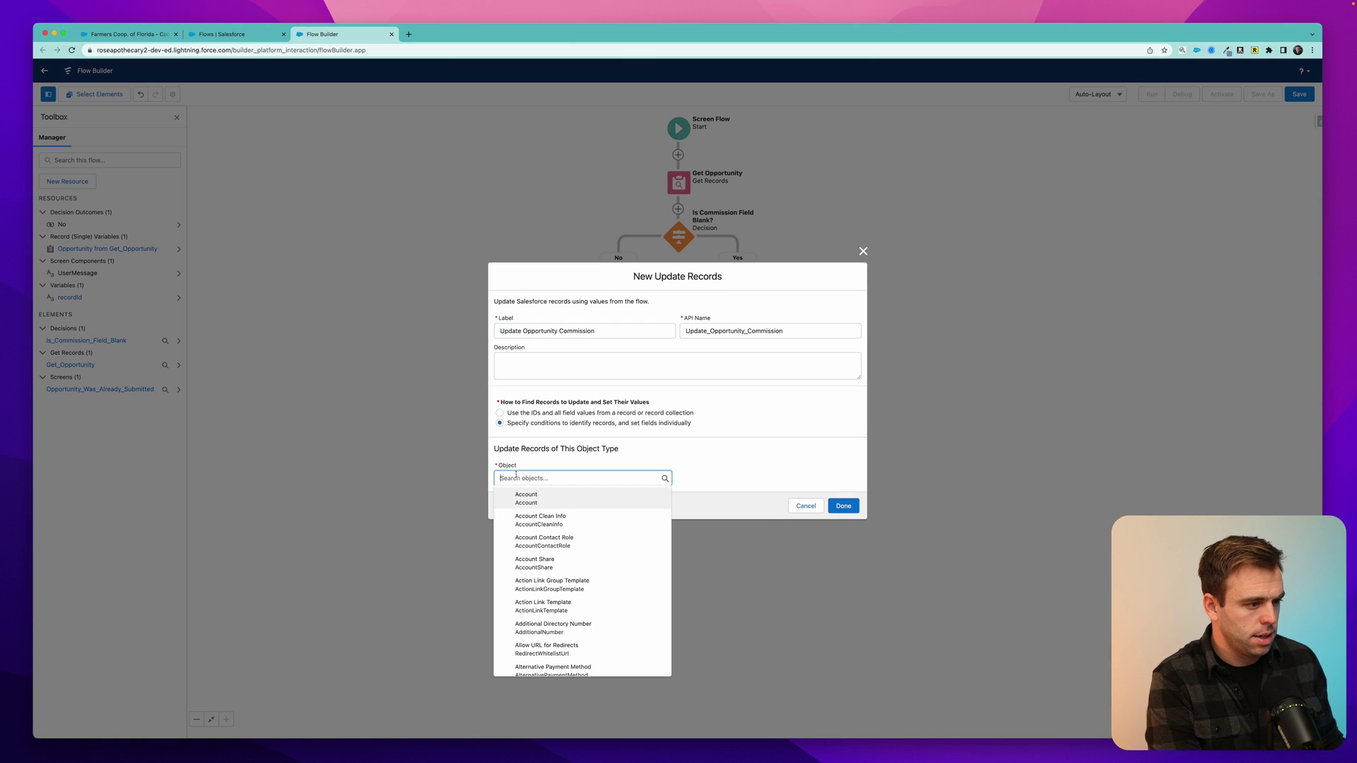
Set the update's object to Opportunity and filter it to records whose Id equals the recordId variable.
{"action": "type", "text": "oppo"}
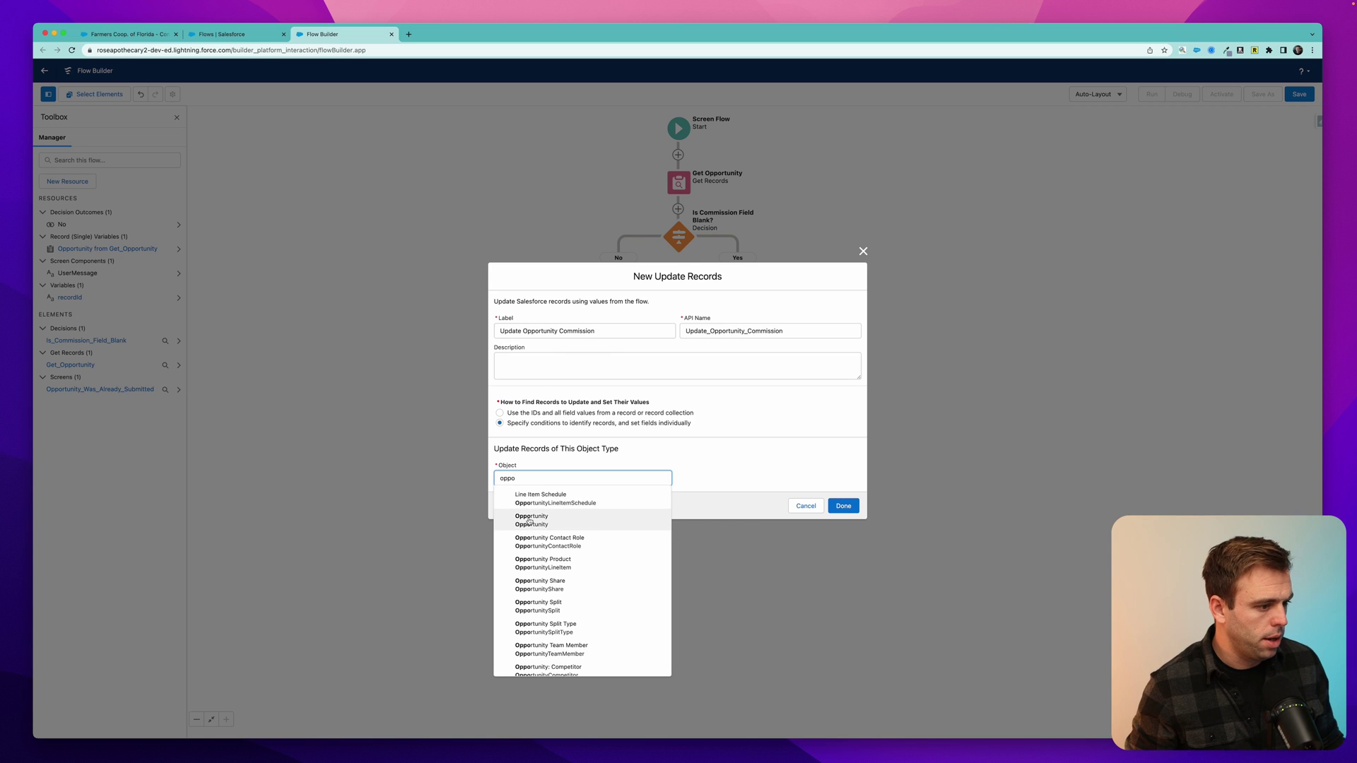
{"action": "left_click", "coordinate": [530, 521]}
{"action": "left_click", "coordinate": [531, 477]}
{"action": "type", "text": "id"}
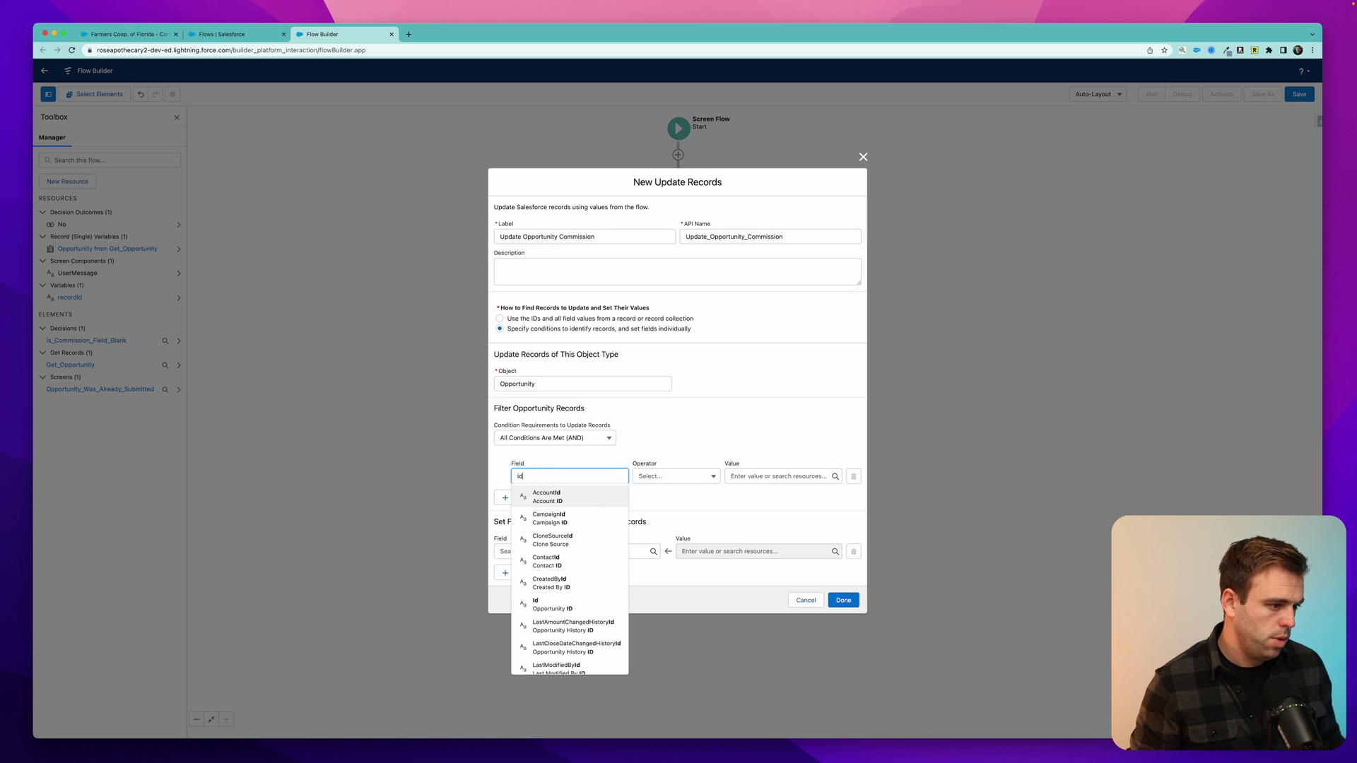
{"action": "left_click", "coordinate": [543, 604]}
{"action": "left_click", "coordinate": [777, 477]}
{"action": "type", "text": "rec"}
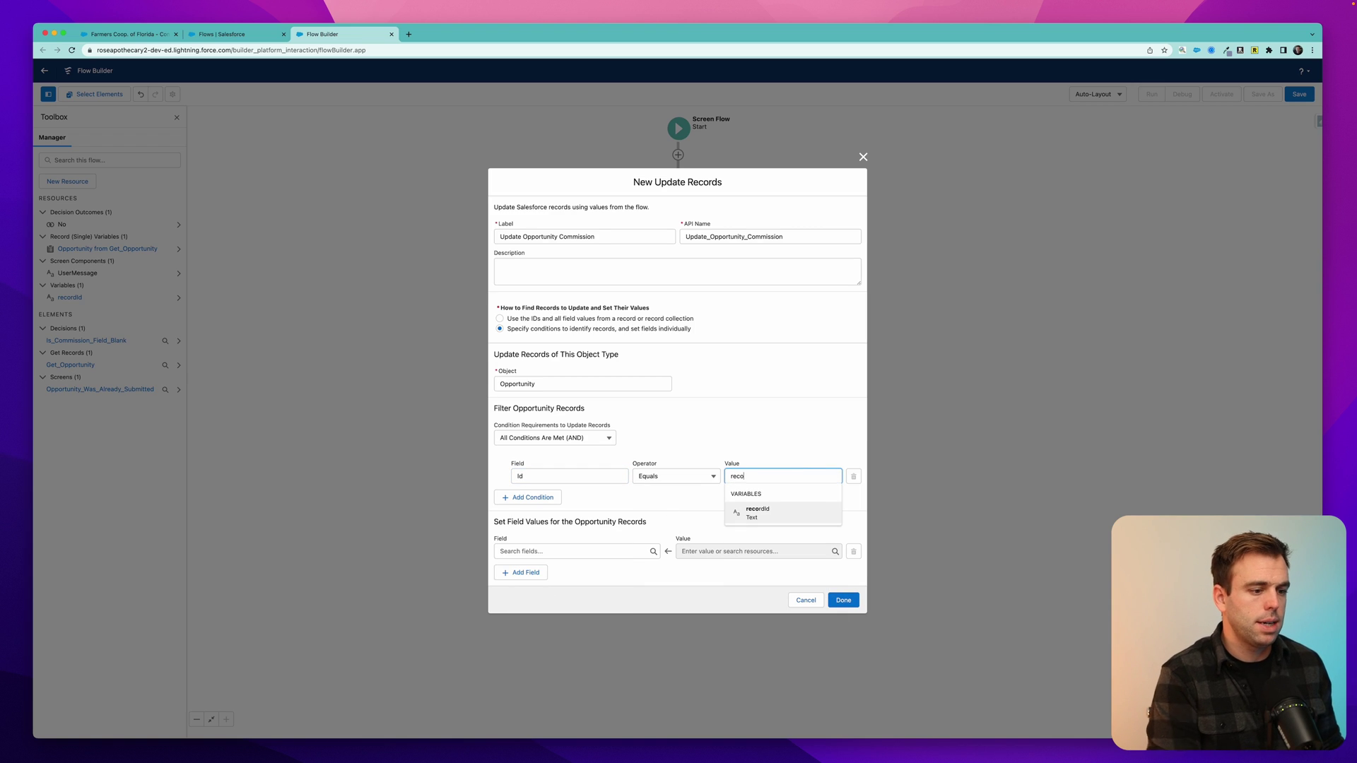
{"action": "type", "text": "o"}
{"action": "double_click", "coordinate": [800, 521]}
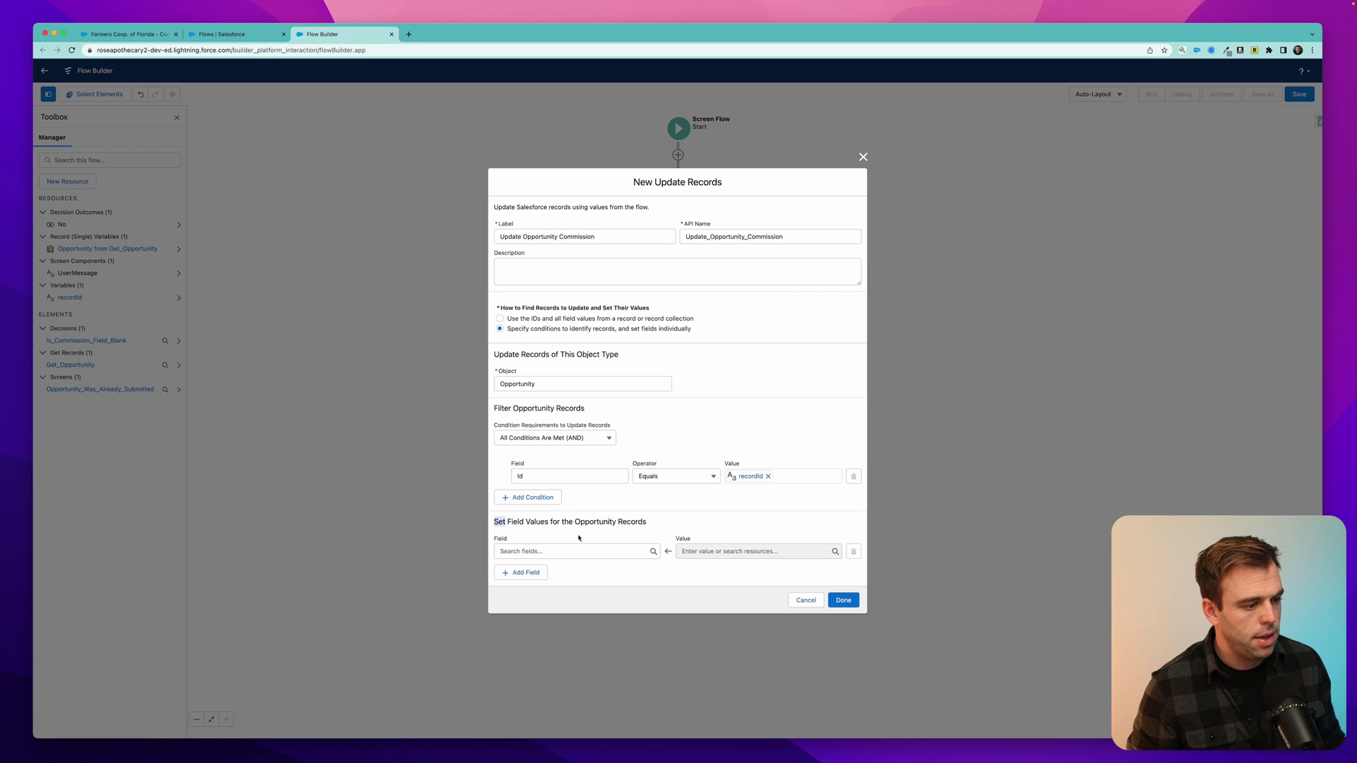
Set the opportunity's StageName field value to Closed Won in the update element.
{"action": "left_click", "coordinate": [538, 551]}
{"action": "left_click", "coordinate": [623, 562]}
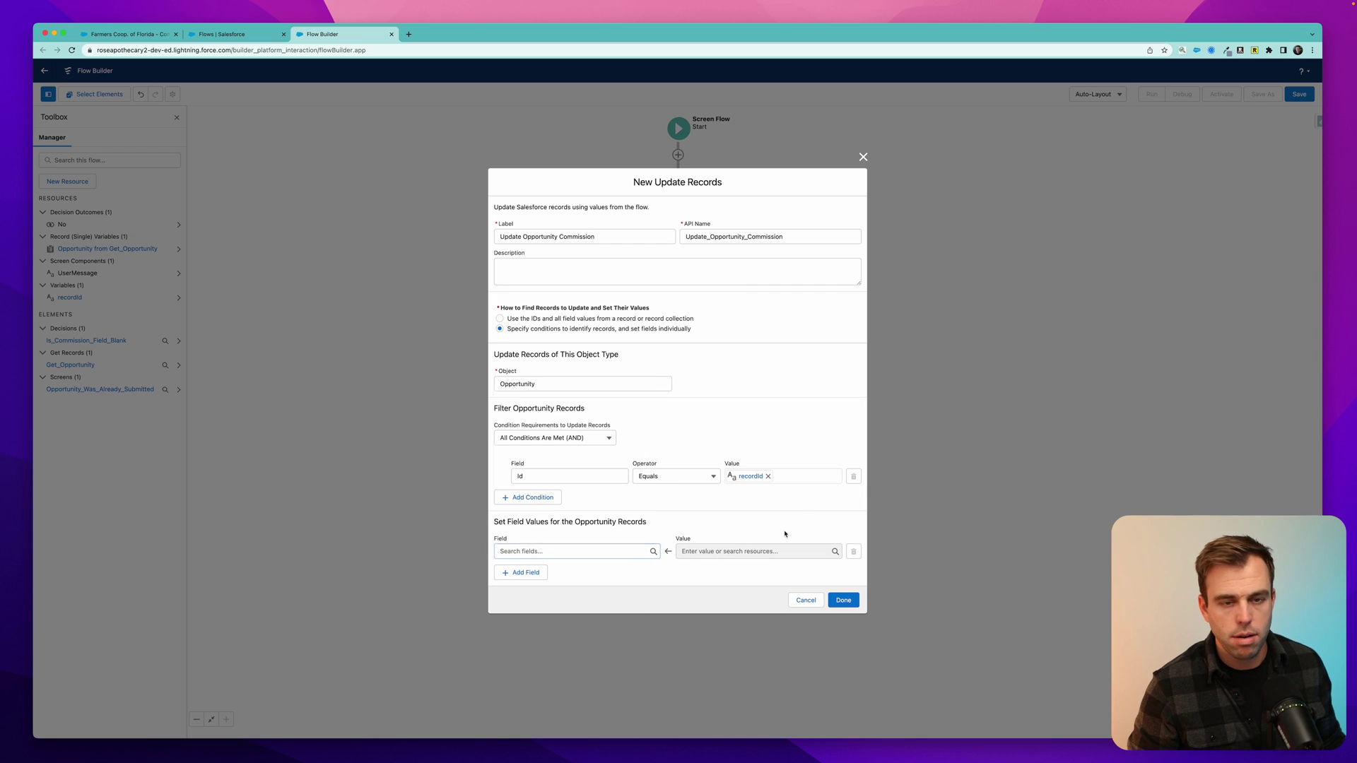
{"action": "left_click", "coordinate": [575, 556]}
{"action": "type", "text": "stage"}
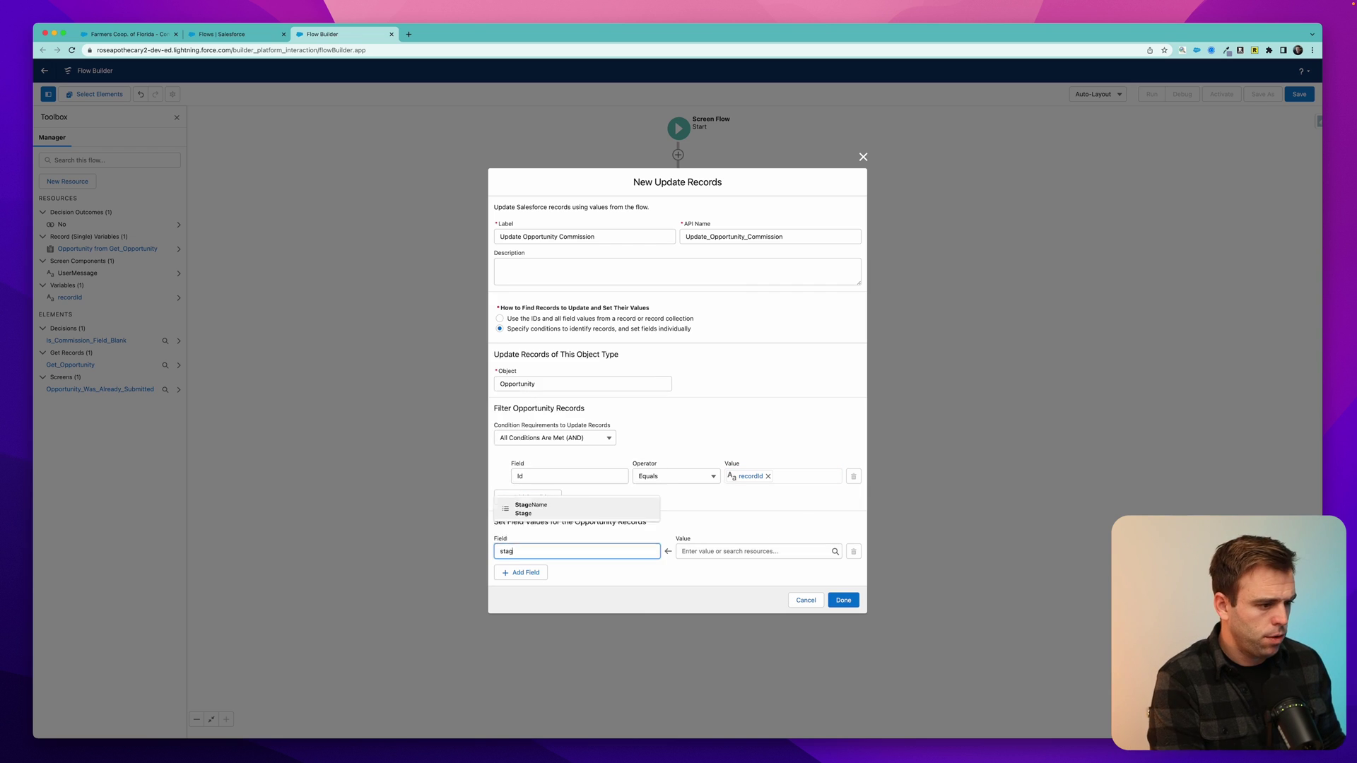
{"action": "left_click", "coordinate": [580, 530]}
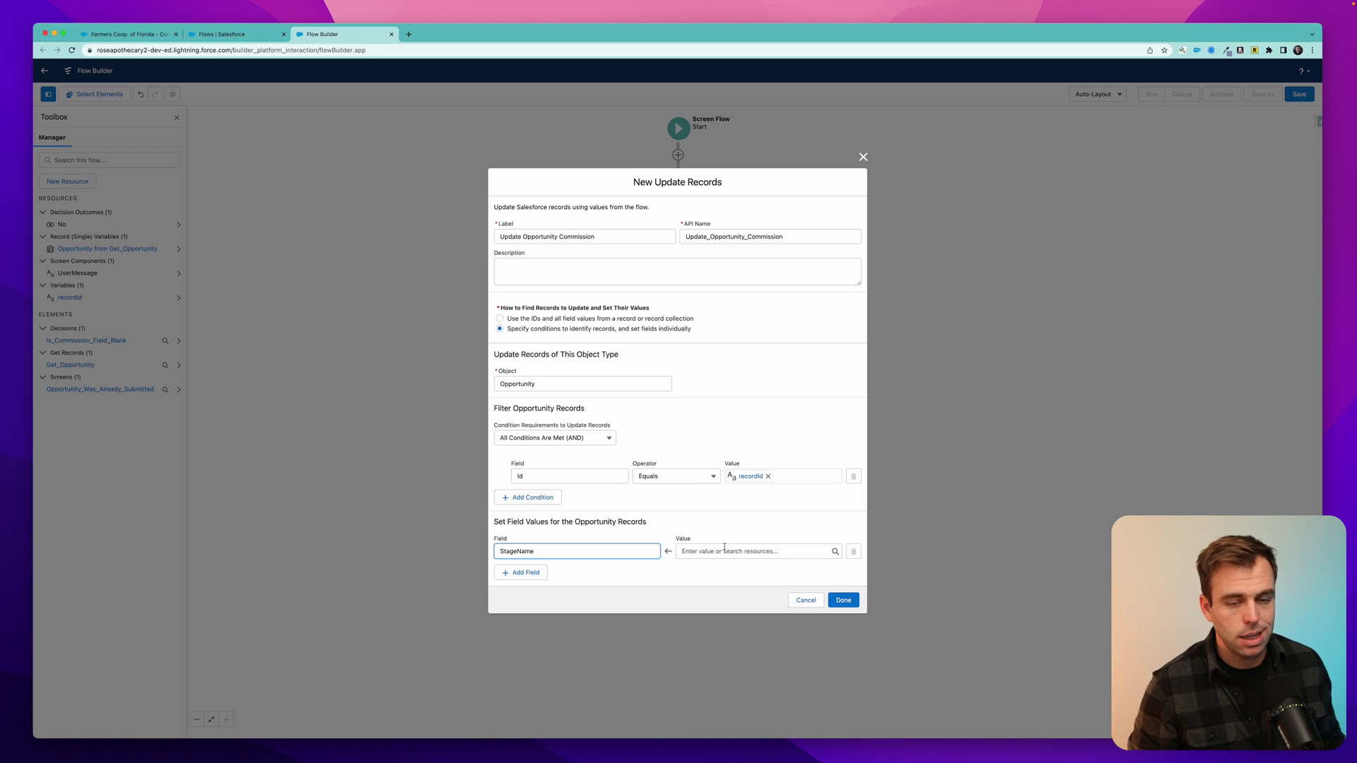
{"action": "left_click", "coordinate": [722, 550]}
{"action": "type", "text": "won"}
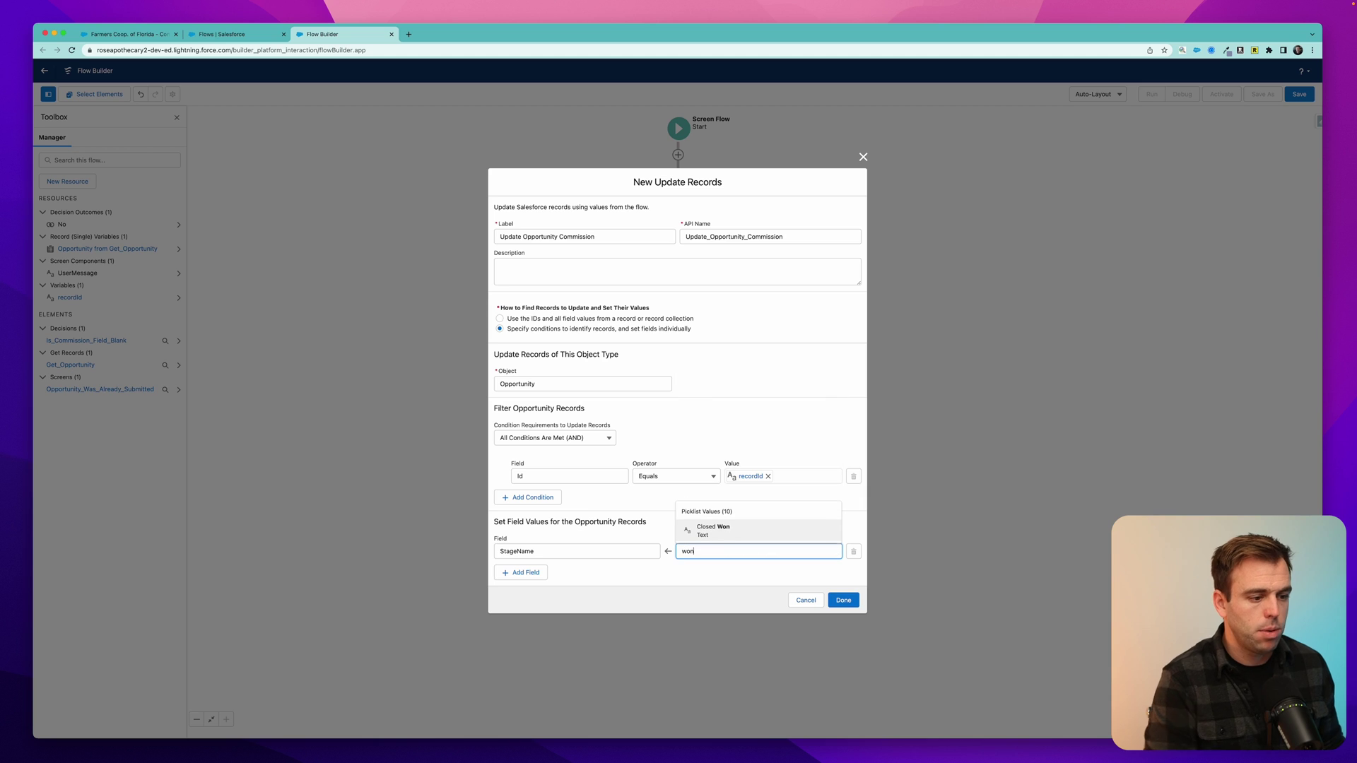
{"action": "left_click", "coordinate": [743, 527]}
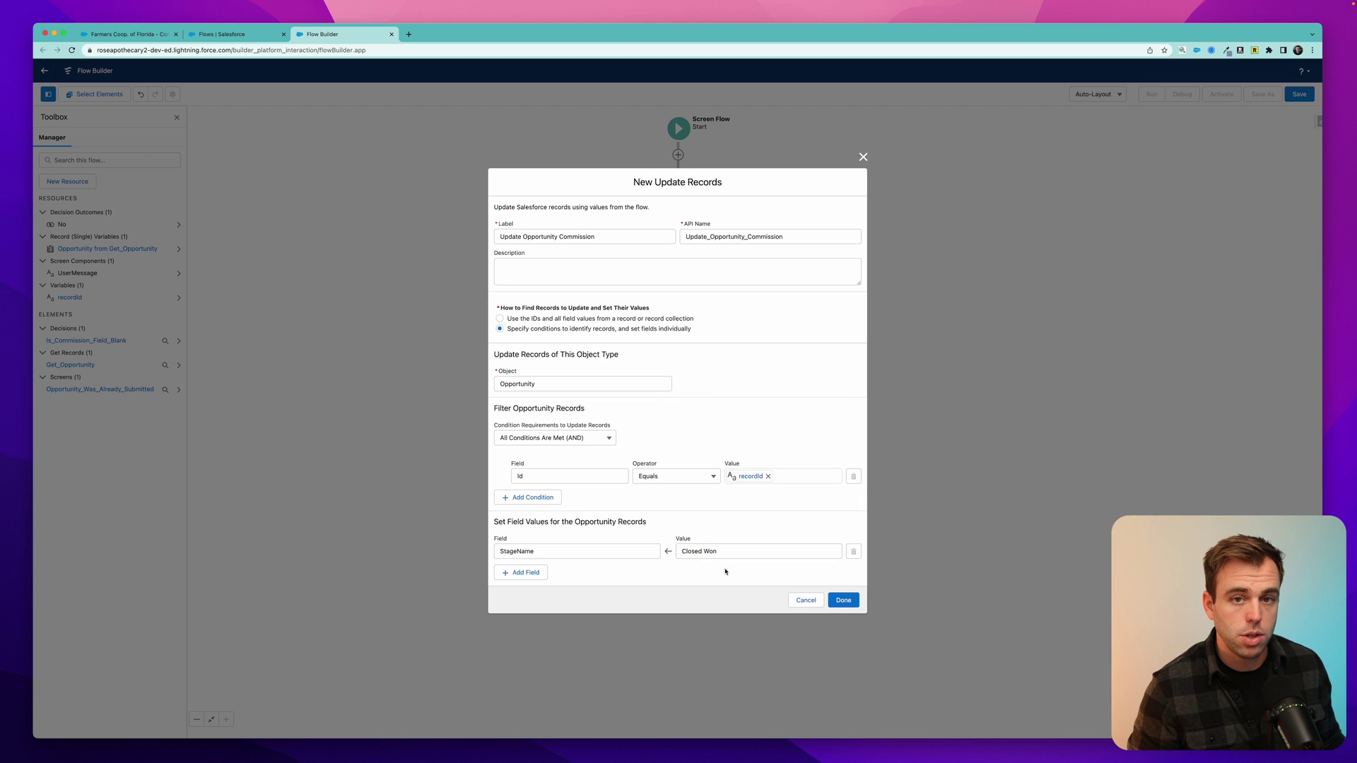
Add Commission__c as a second field to set on the opportunity in the update element.
{"action": "left_click", "coordinate": [523, 571]}
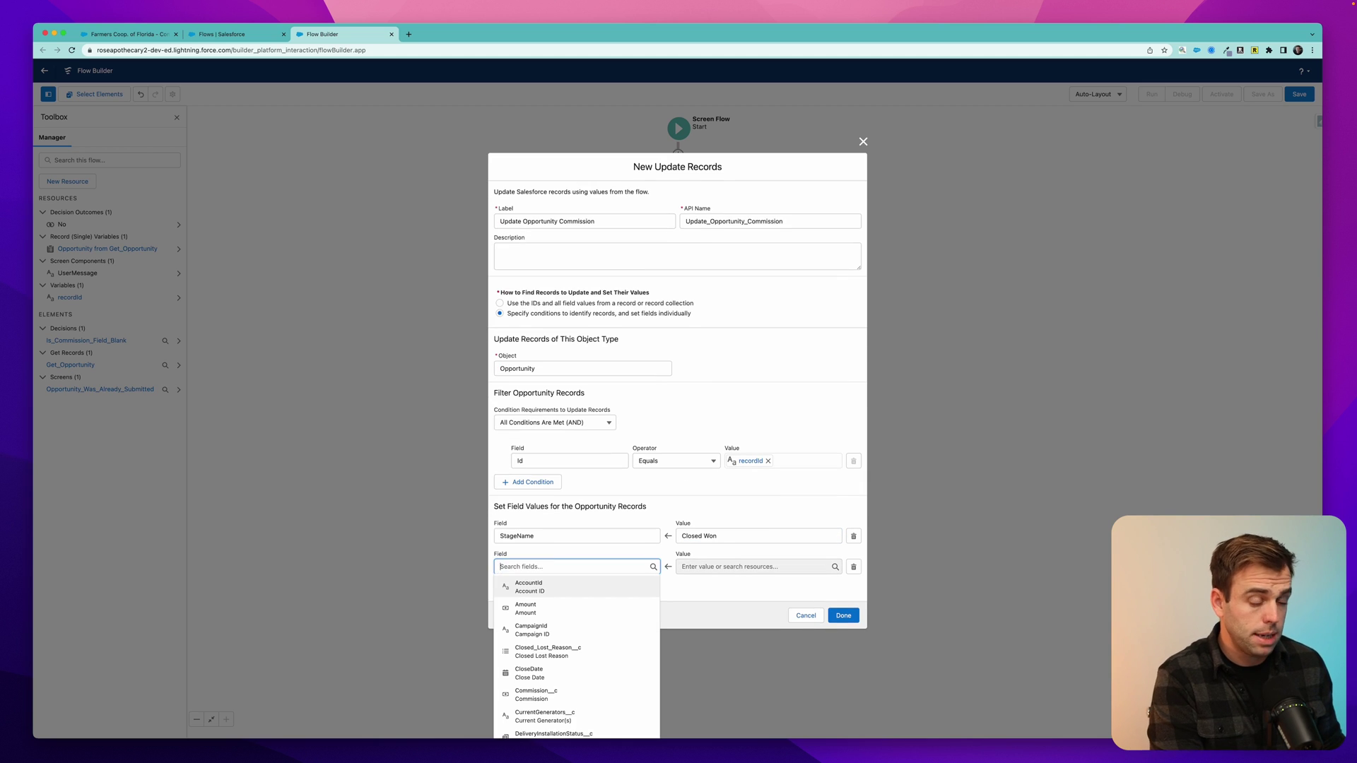
{"action": "type", "text": "comms"}
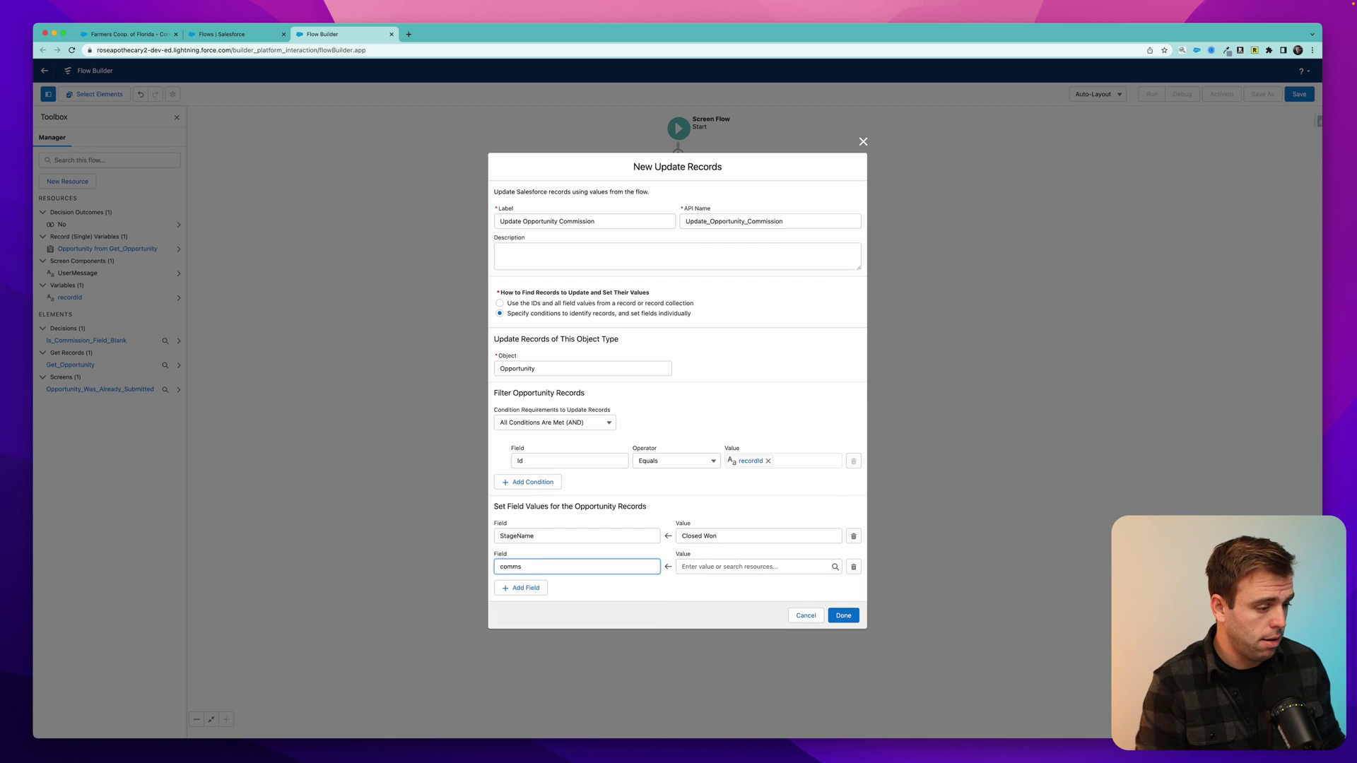
{"action": "left_click", "coordinate": [700, 566]}
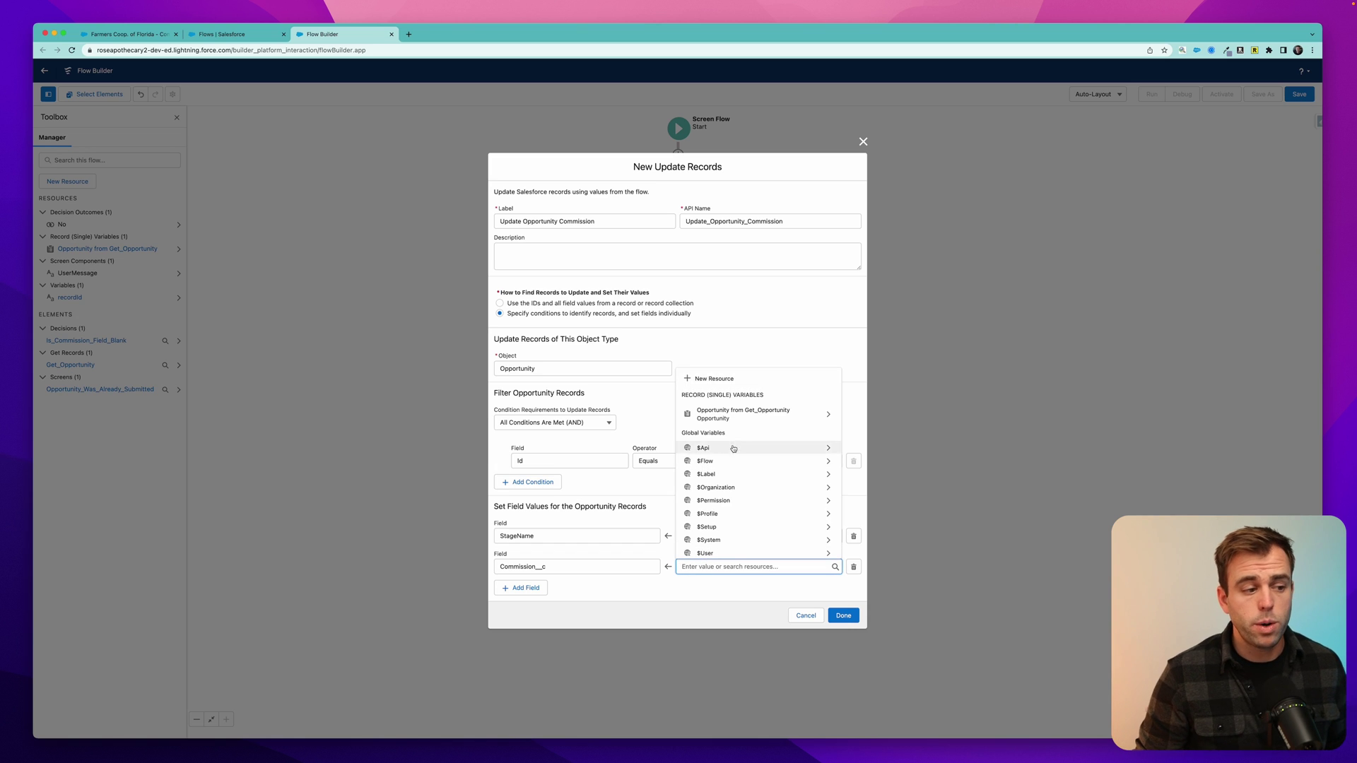
Create a new formula resource named CommissionCalculation with the Currency data type for the Commission value.
{"action": "left_click", "coordinate": [728, 379]}
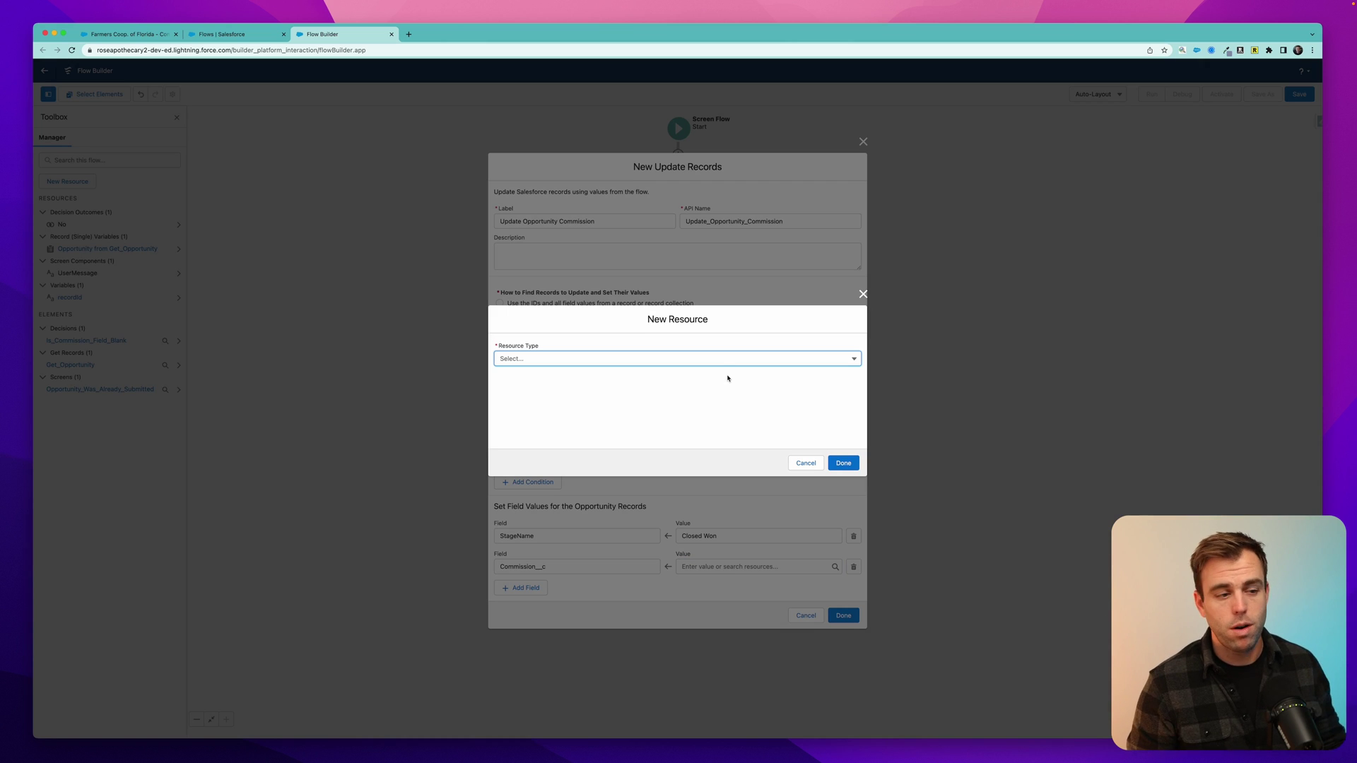
{"action": "left_click", "coordinate": [693, 361]}
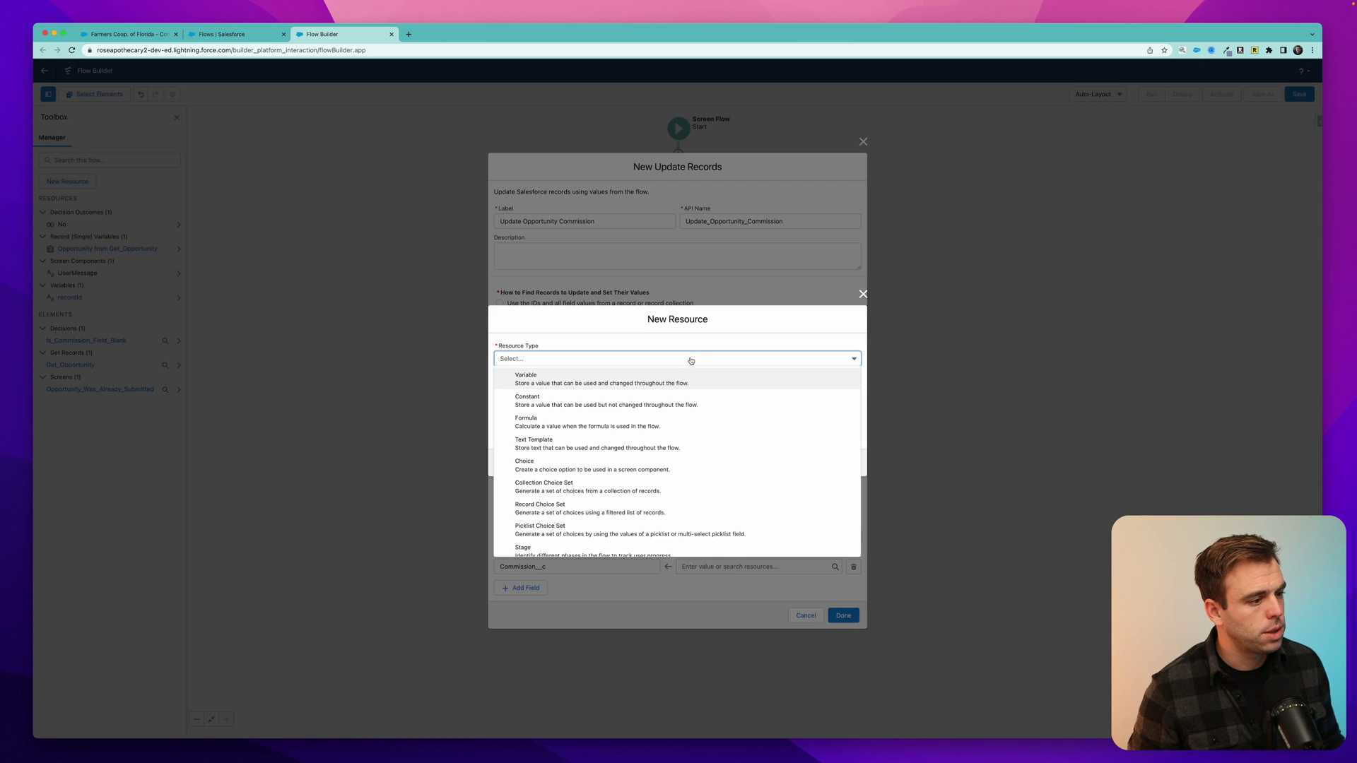
{"action": "left_click", "coordinate": [624, 422]}
{"action": "left_click", "coordinate": [574, 329]}
{"action": "type", "text": "Commission"}
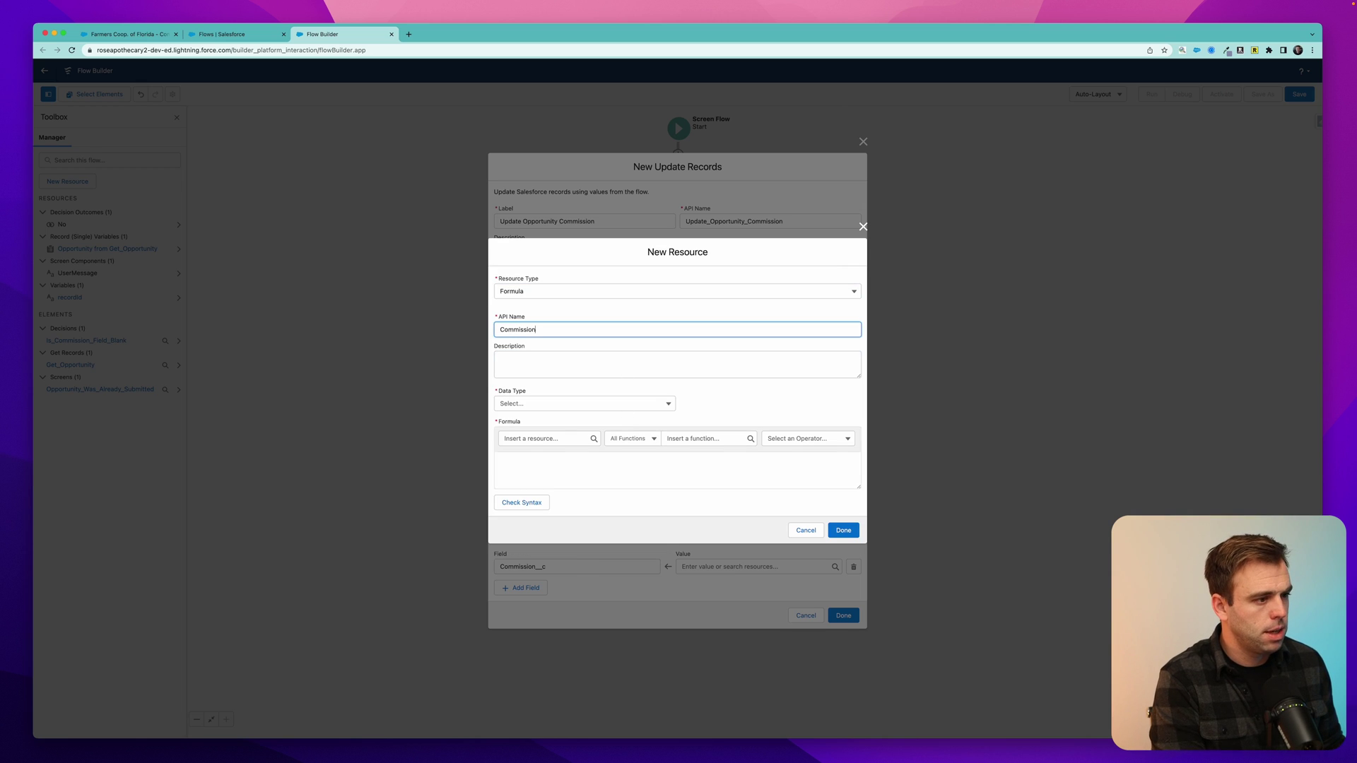
{"action": "type", "text": "Calculation"}
{"action": "left_click", "coordinate": [584, 404]}
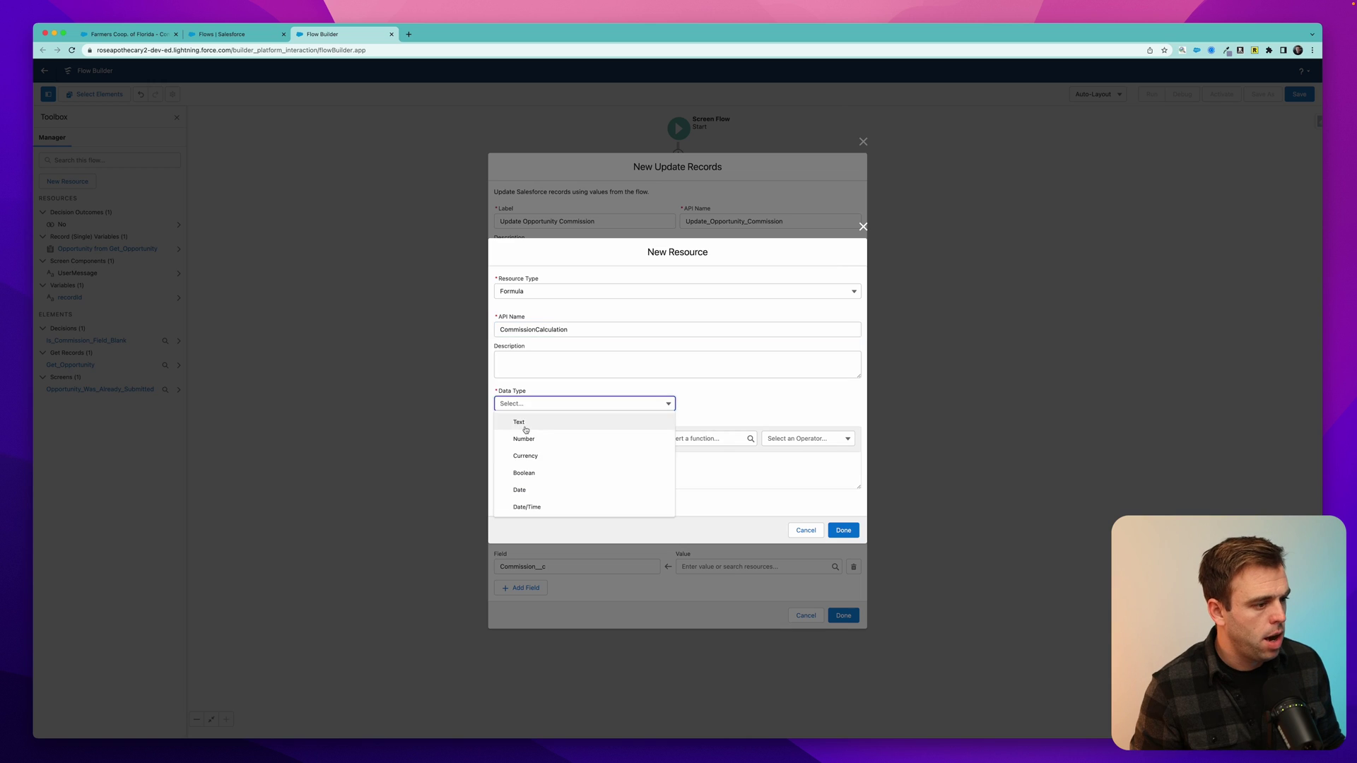
{"action": "left_click", "coordinate": [527, 456]}
Enlarge the formula area and insert the Amount field of the Get_Opportunity record into the formula.
{"action": "left_click", "coordinate": [548, 478]}
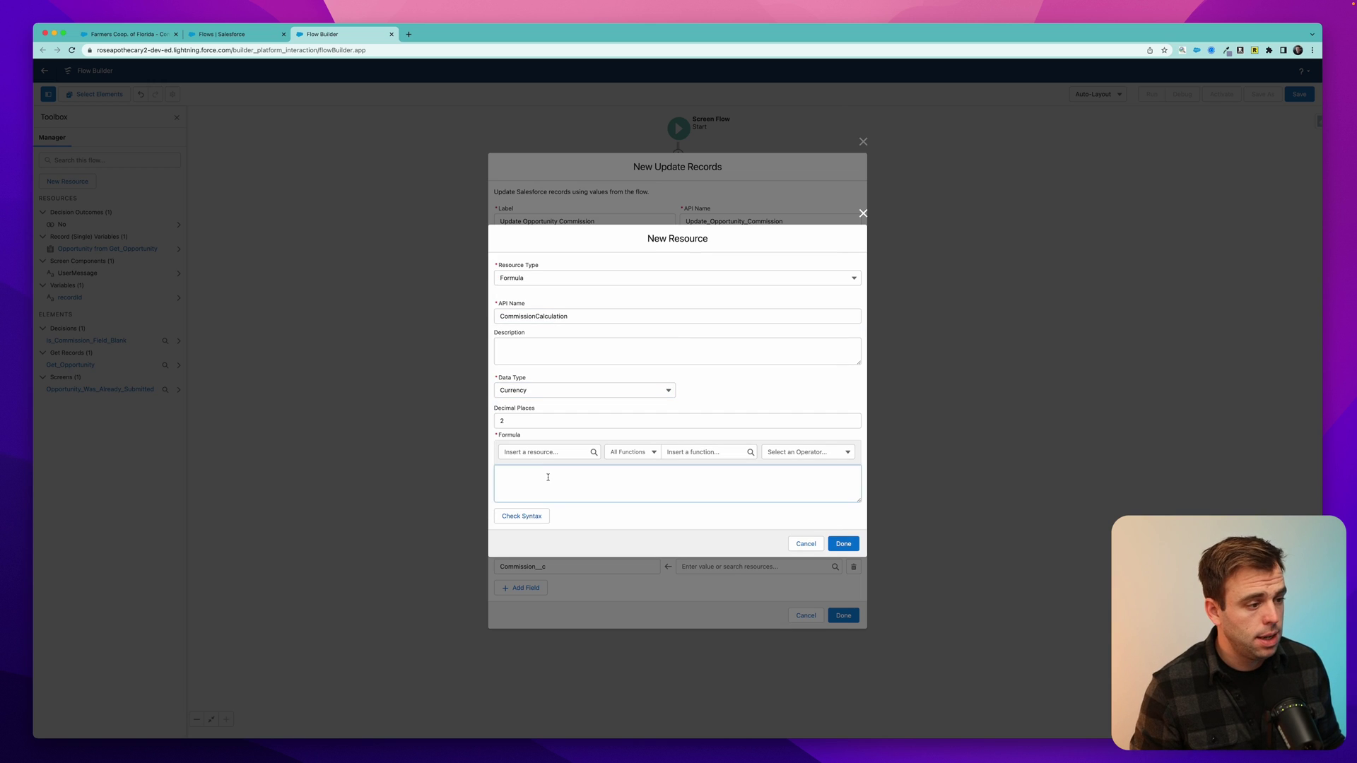
{"action": "left_click_drag", "start_coordinate": [859, 499], "coordinate": [858, 566]}
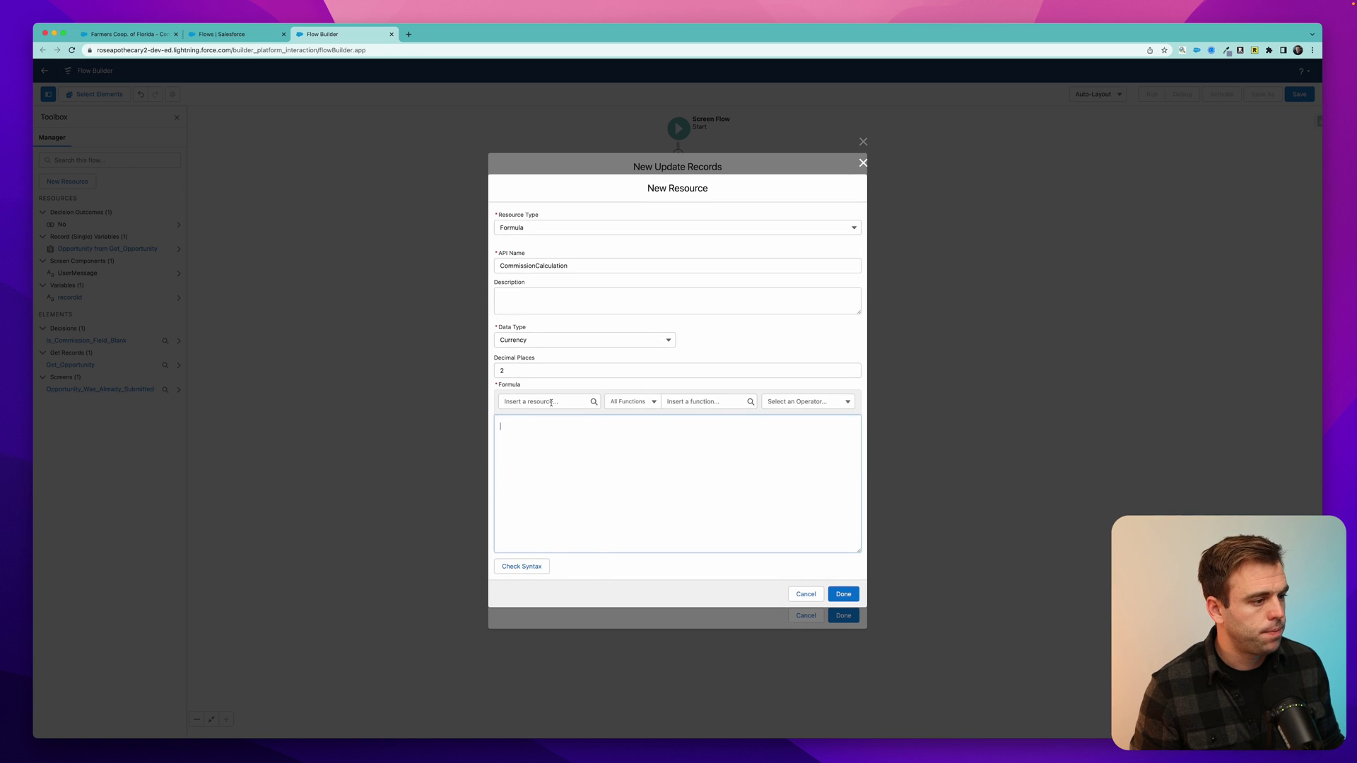
{"action": "left_click", "coordinate": [551, 402]}
{"action": "left_click", "coordinate": [557, 400]}
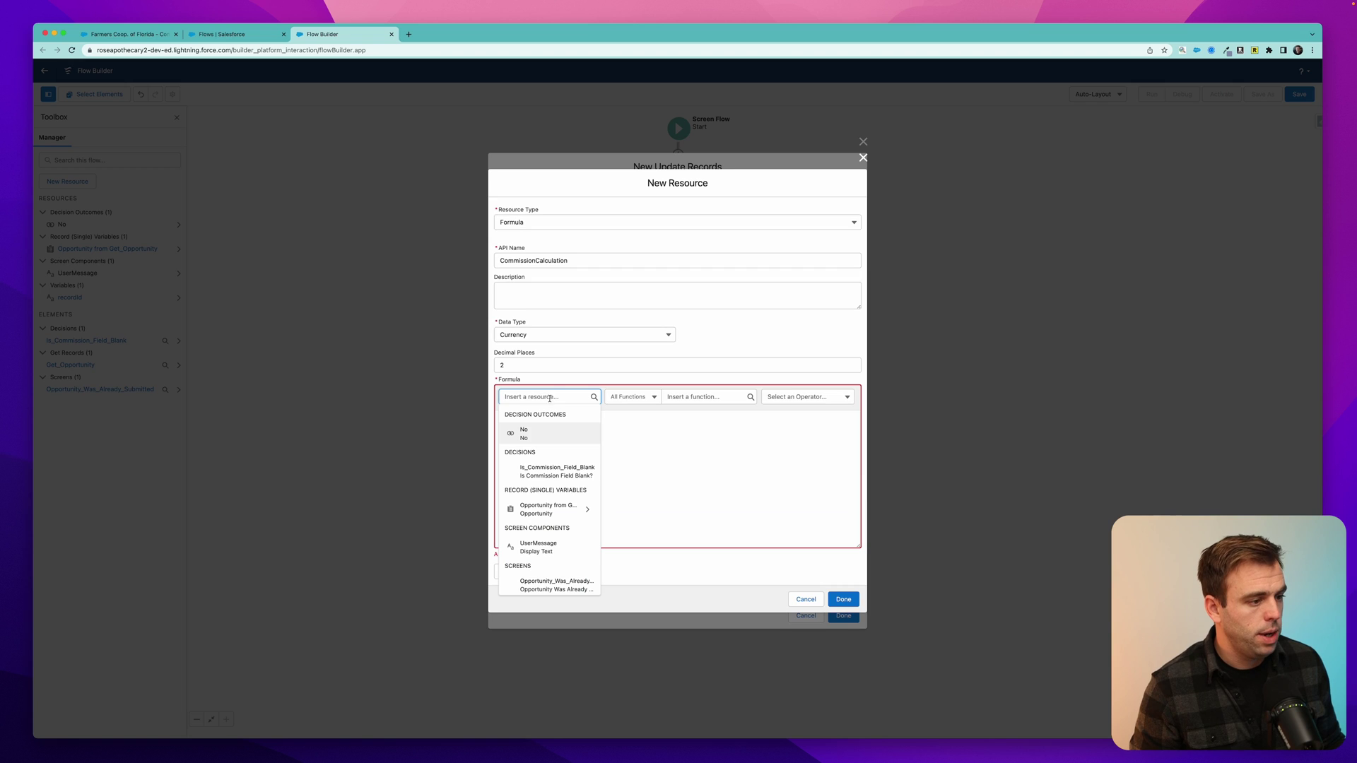
{"action": "left_click", "coordinate": [540, 509]}
{"action": "type", "text": "amoun}"}
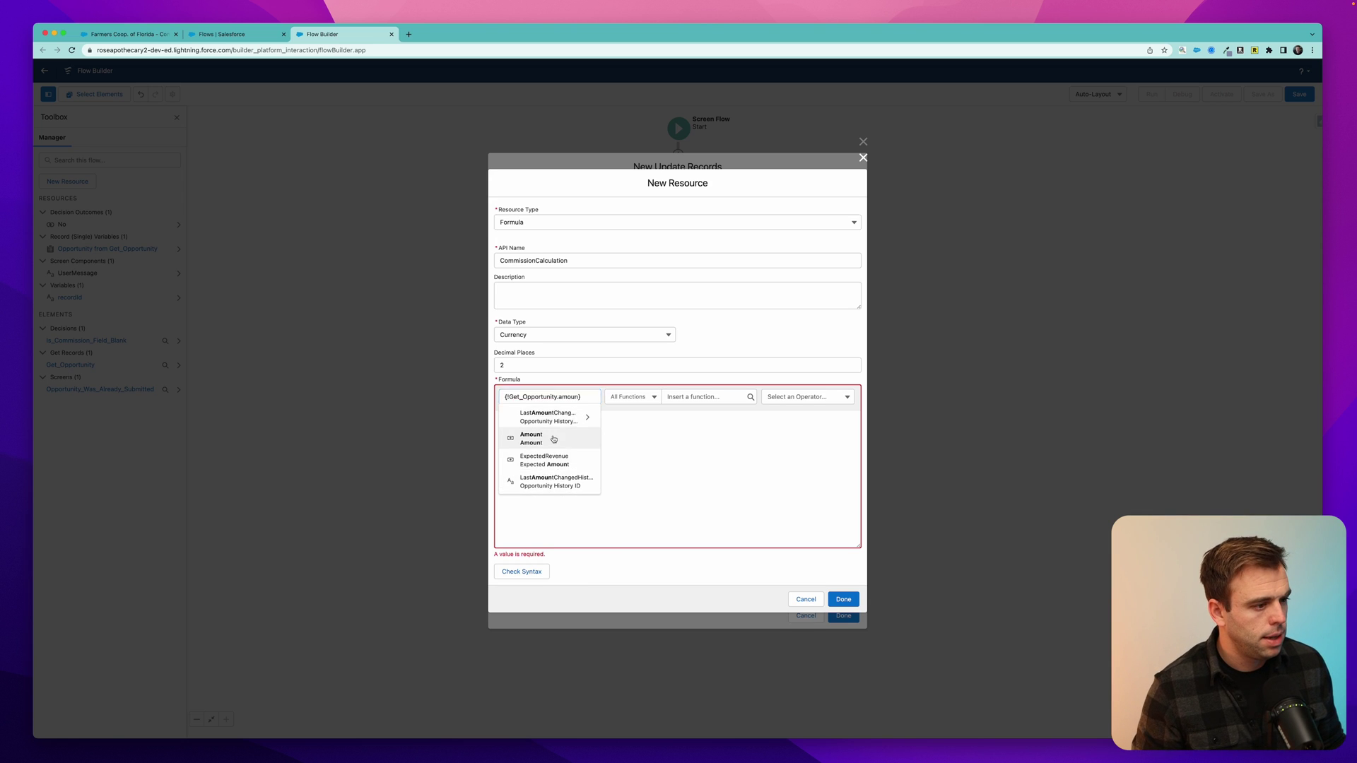
{"action": "left_click", "coordinate": [554, 440]}
Complete the formula as {!Get_Opportunity.Amount} * 0.1 and check its syntax.
{"action": "left_click", "coordinate": [593, 428]}
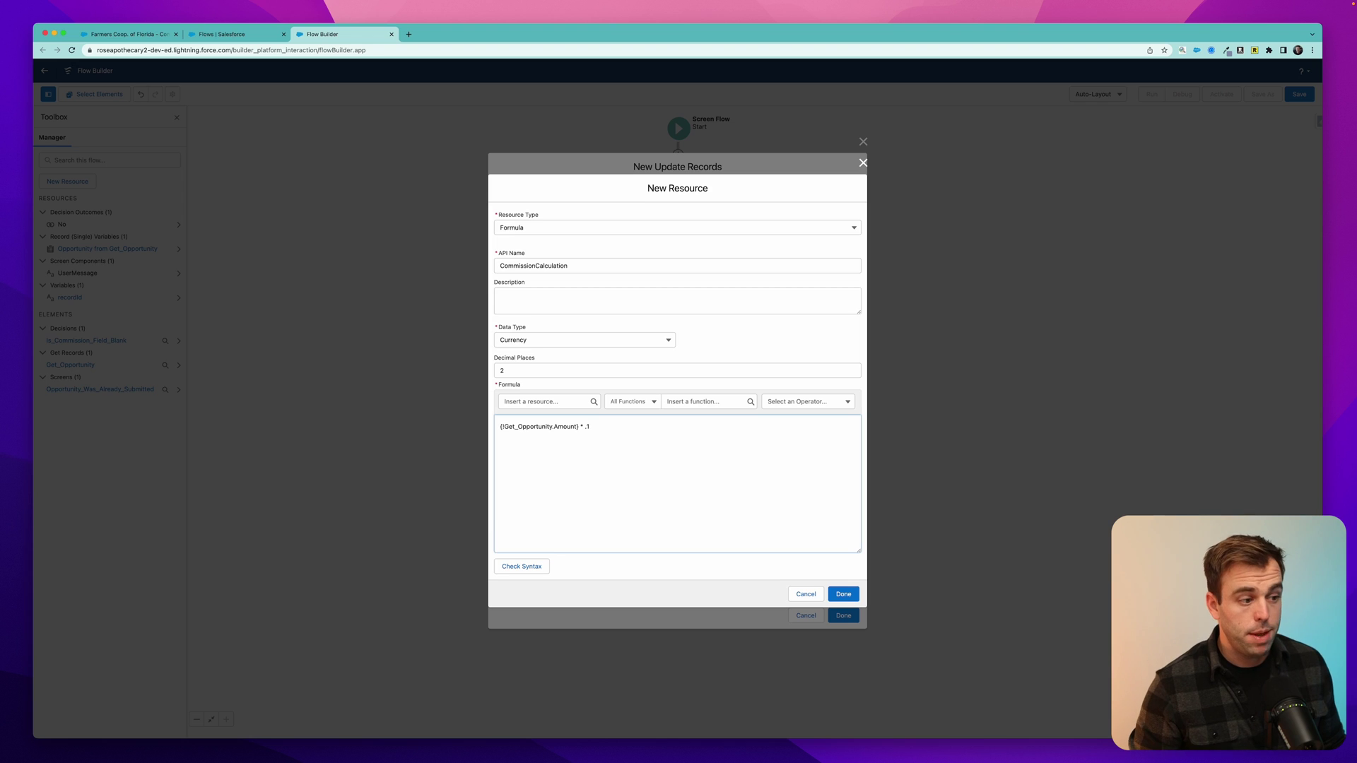
{"action": "type", "text": "* 1"}
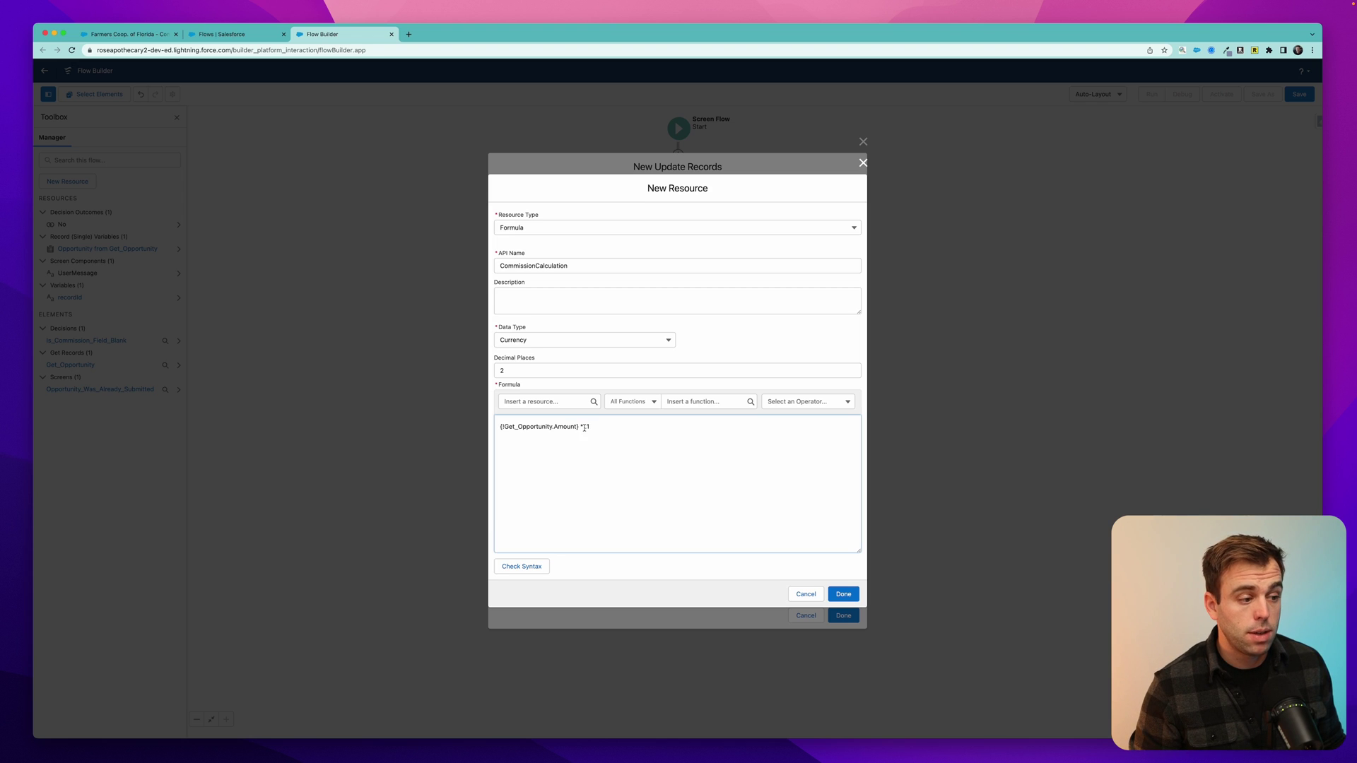
{"action": "type", "text": "0."}
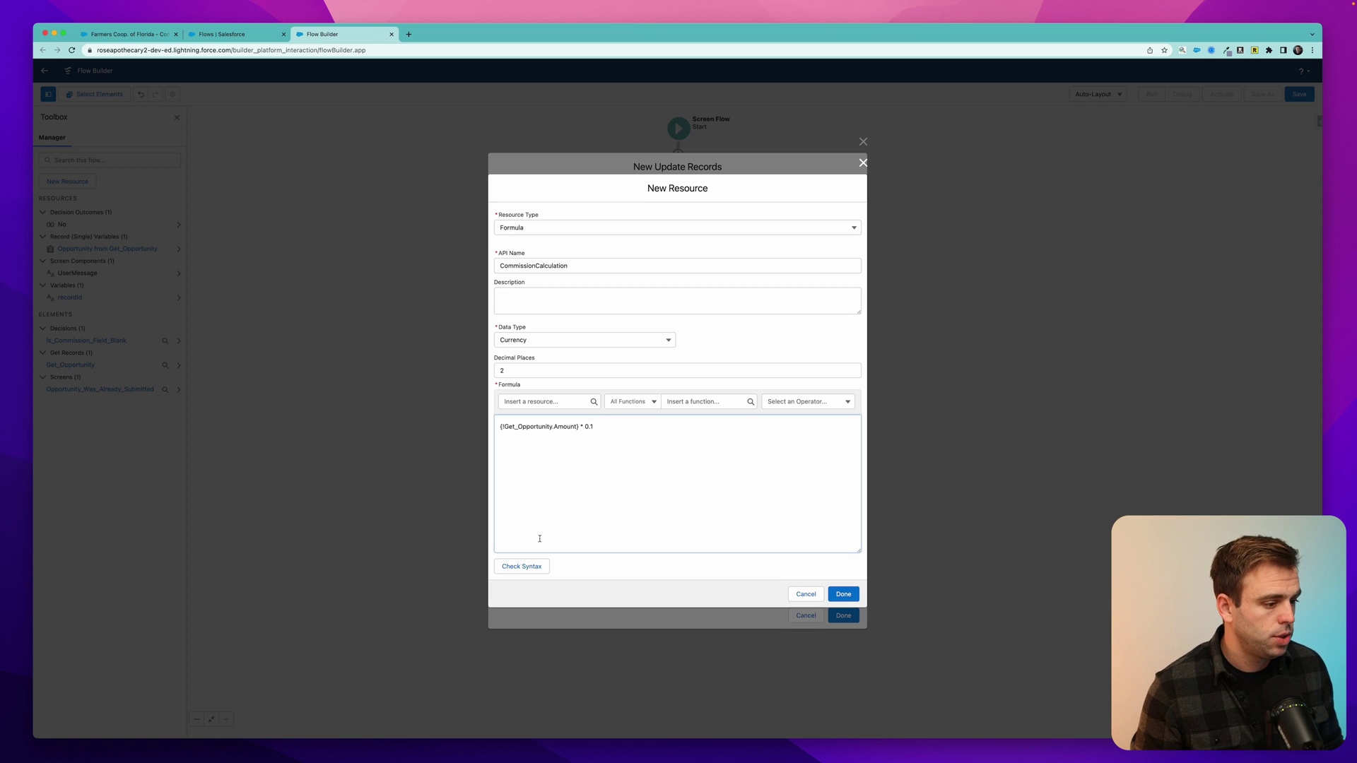
{"action": "left_click", "coordinate": [521, 566]}
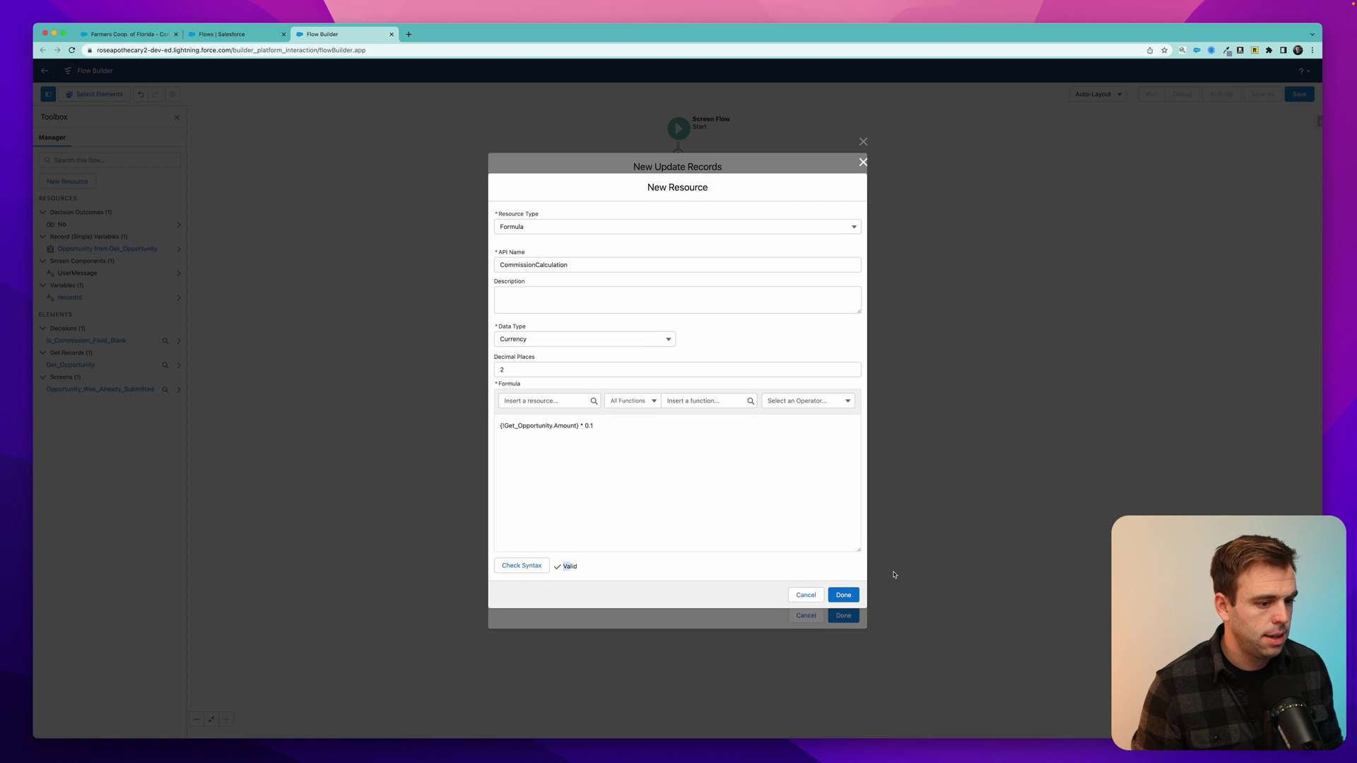
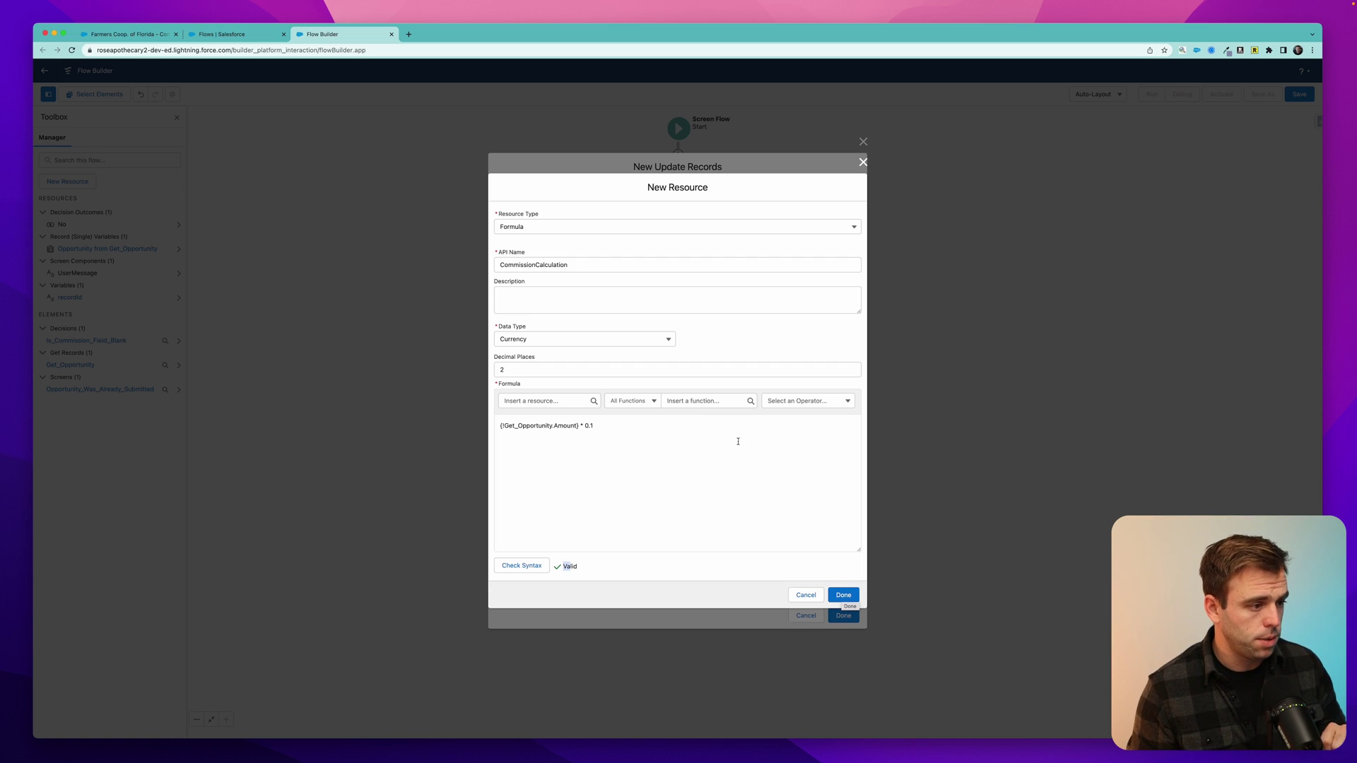
Finish the CommissionCalculation formula resource and the Update Opportunity Commission element.
{"action": "left_click", "coordinate": [705, 432]}
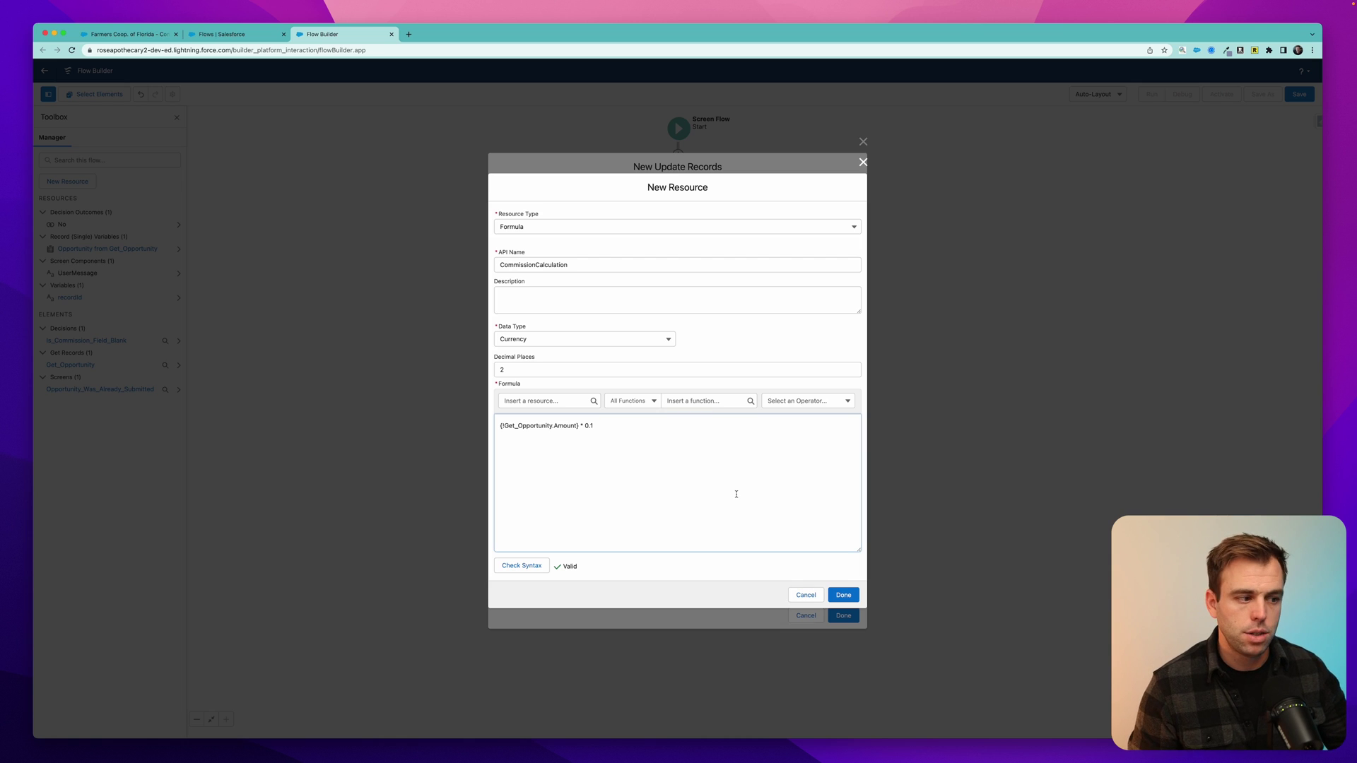
{"action": "left_click", "coordinate": [843, 595]}
{"action": "left_click", "coordinate": [843, 616]}
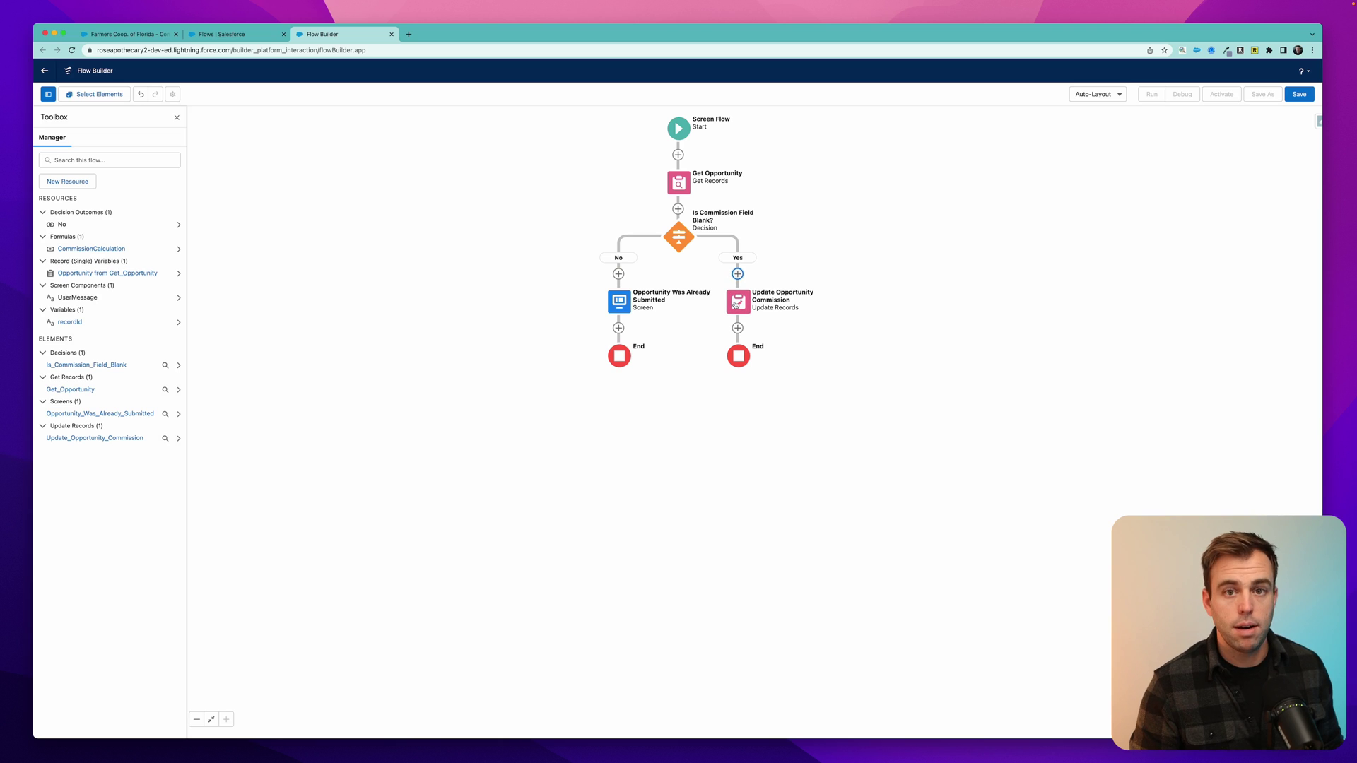
Save the flow with the label "Opportunity - Calculate Commission" and activate it.
{"action": "key", "text": "super+s"}
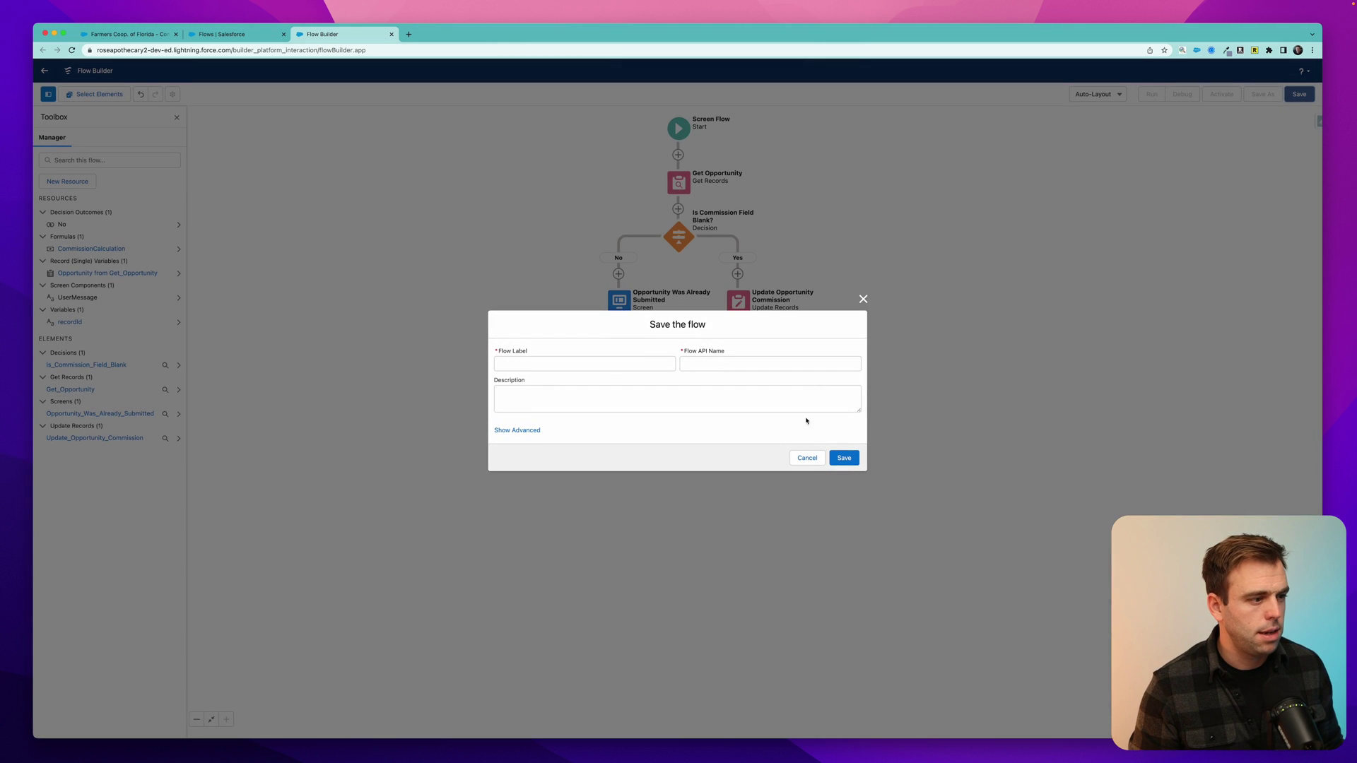
{"action": "left_click", "coordinate": [561, 366]}
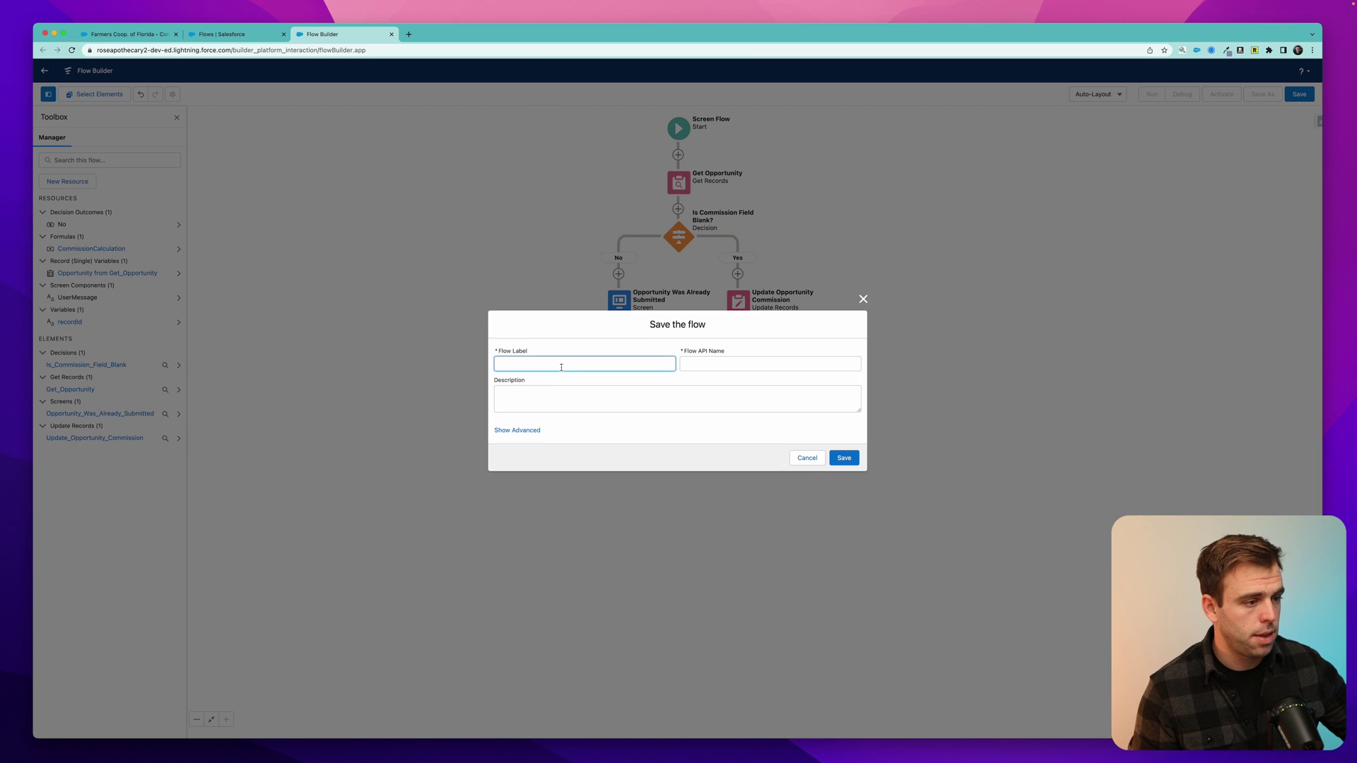
{"action": "type", "text": "Opportunity - "}
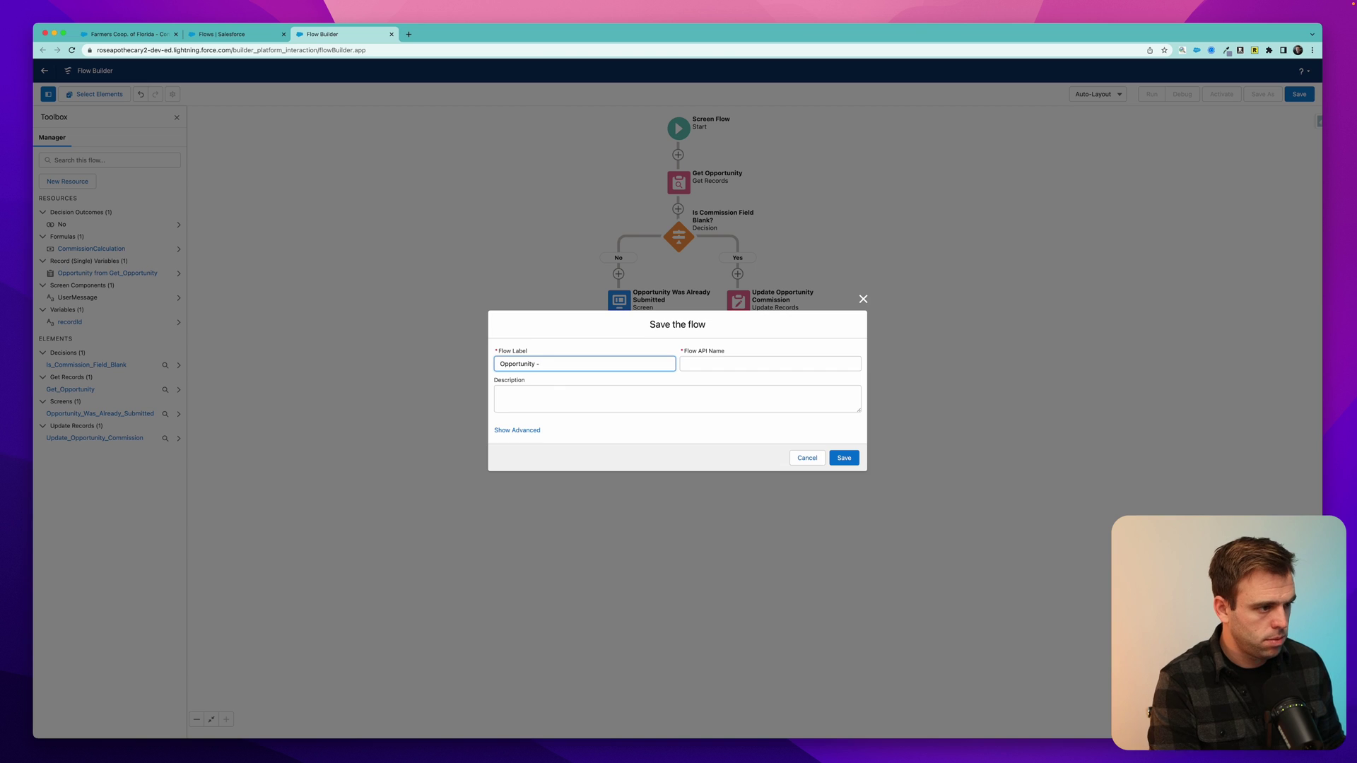
{"action": "type", "text": "Calculate Commission"}
{"action": "key", "text": "Tab"}
{"action": "left_click", "coordinate": [844, 458]}
{"action": "left_click", "coordinate": [1228, 96]}
Return to Salesforce Setup and open the Opportunity object's Buttons, Links, and Actions in Object Manager.
{"action": "left_click", "coordinate": [226, 34]}
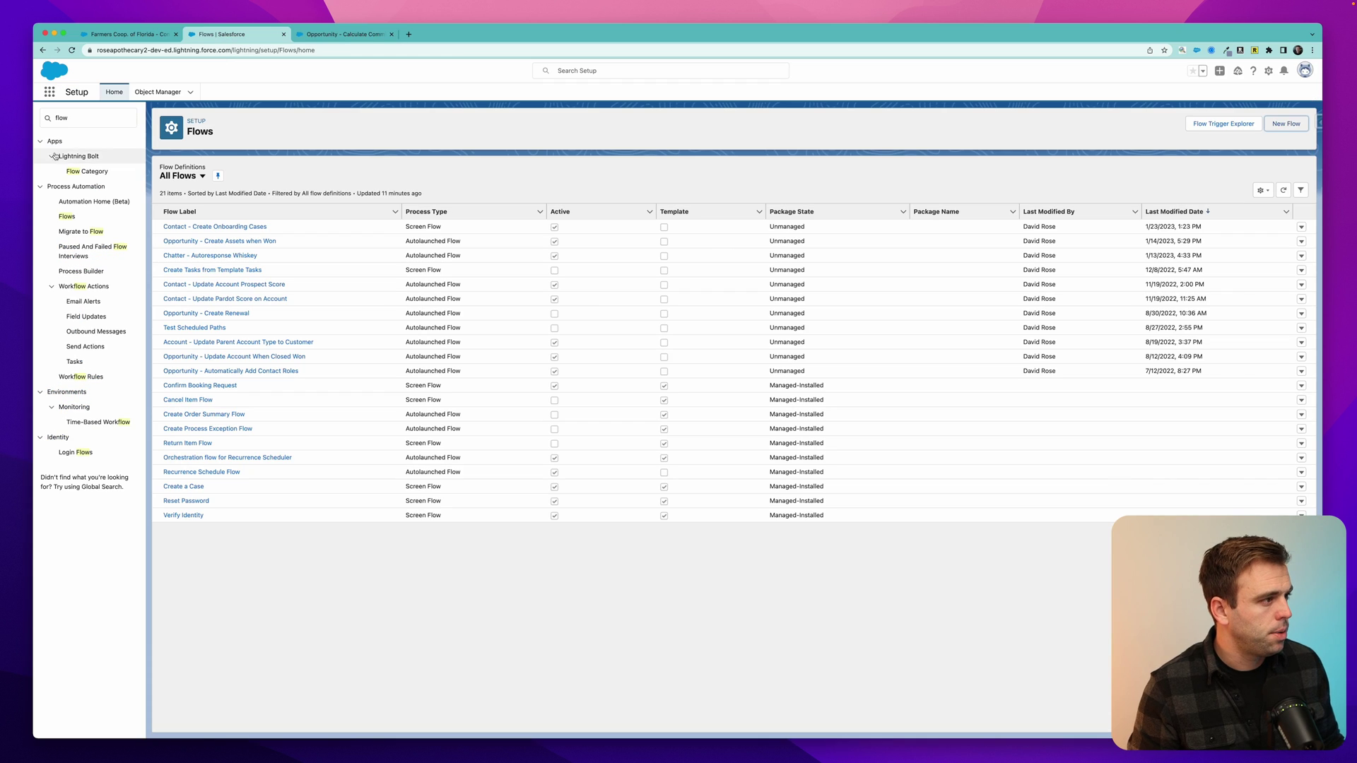
{"action": "left_click", "coordinate": [148, 99]}
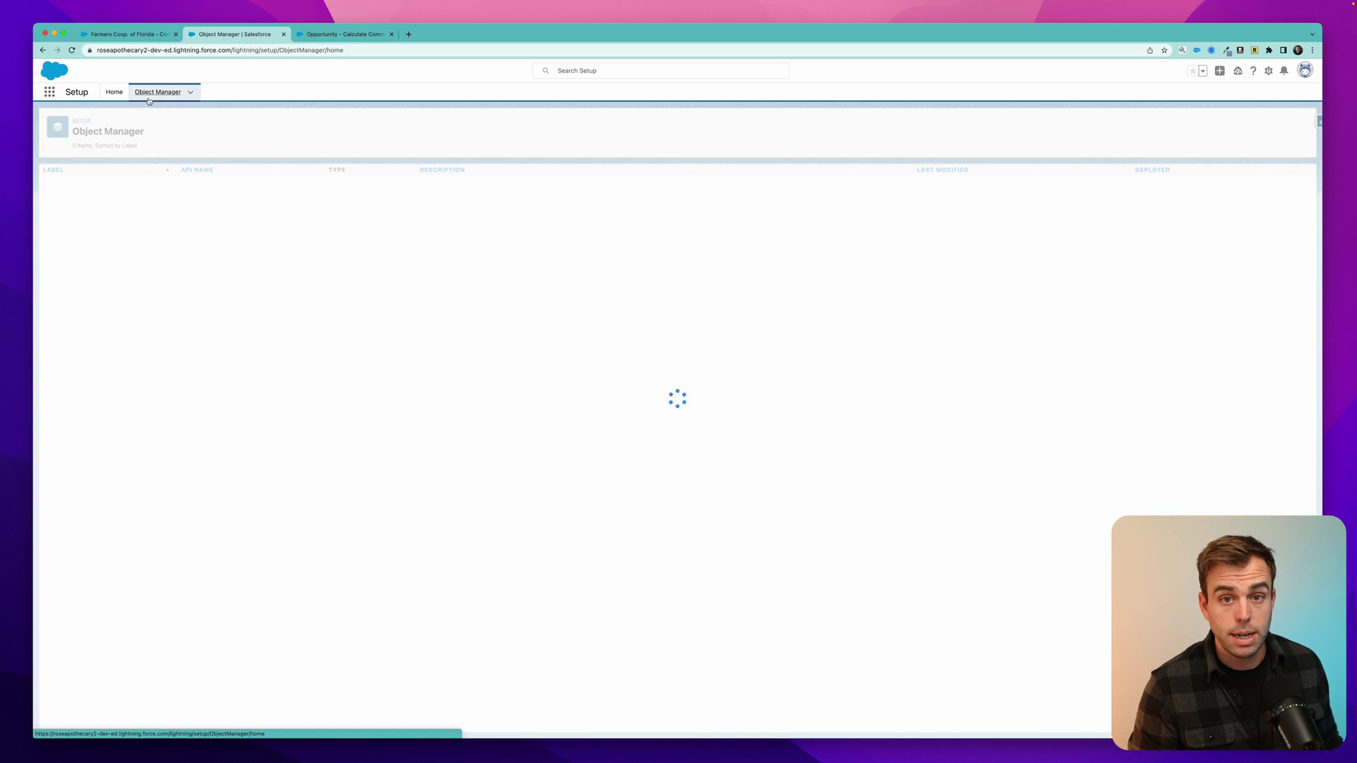
{"action": "left_click", "coordinate": [1133, 126]}
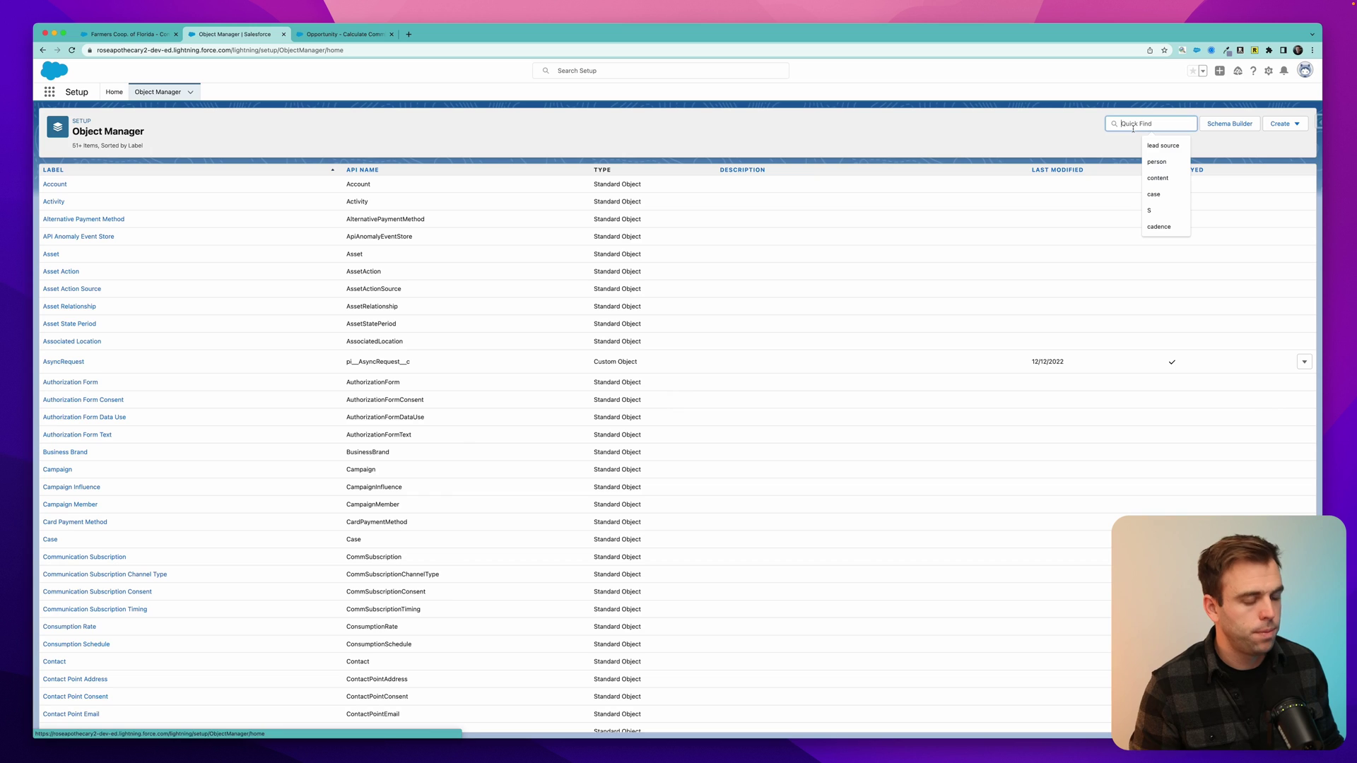
{"action": "type", "text": "opp"}
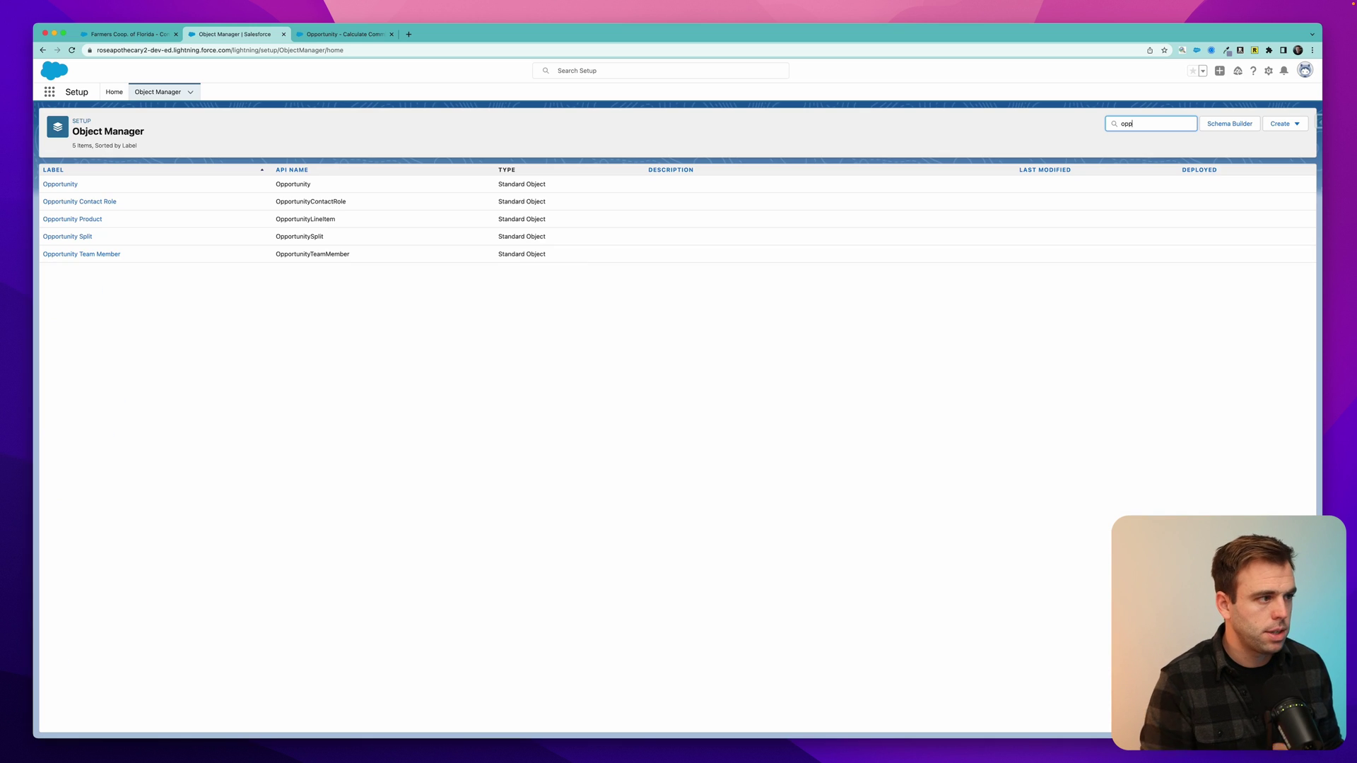
{"action": "left_click", "coordinate": [68, 185]}
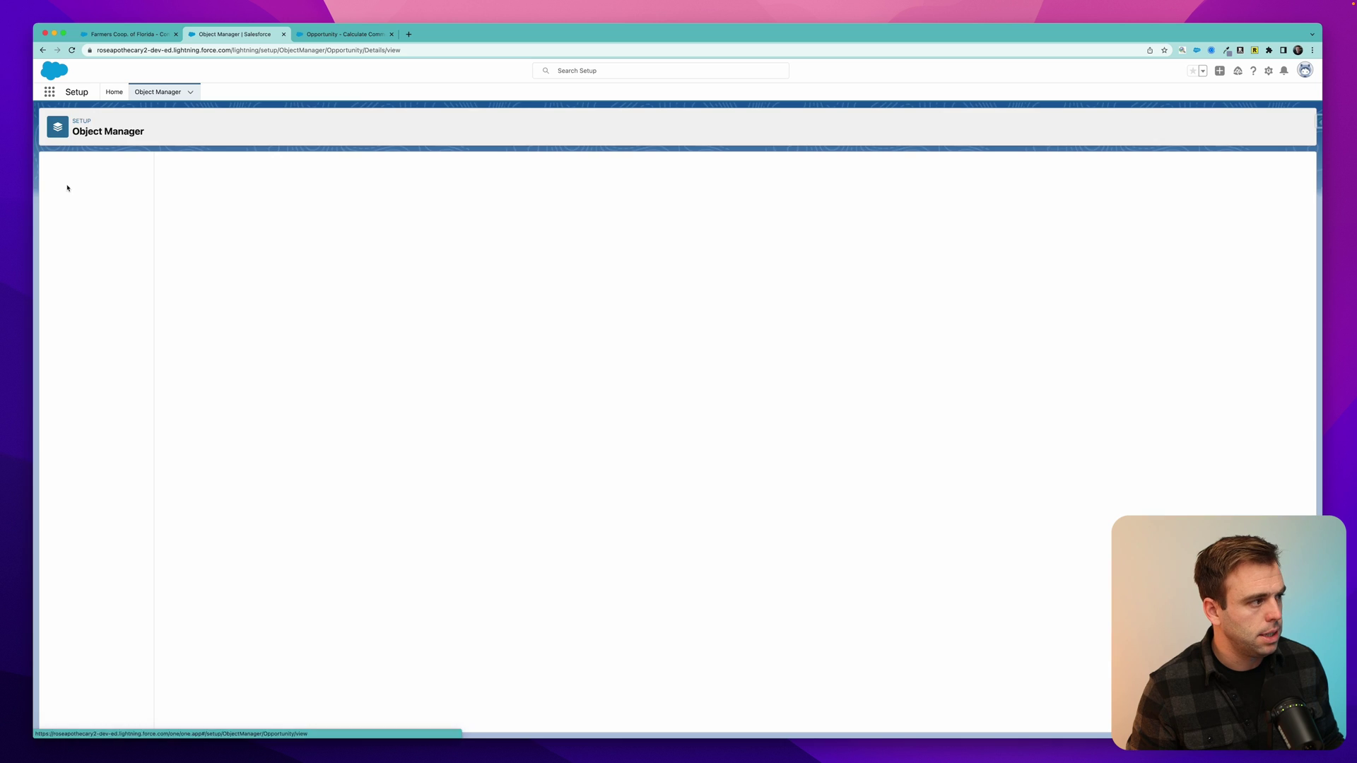
{"action": "left_click", "coordinate": [96, 240]}
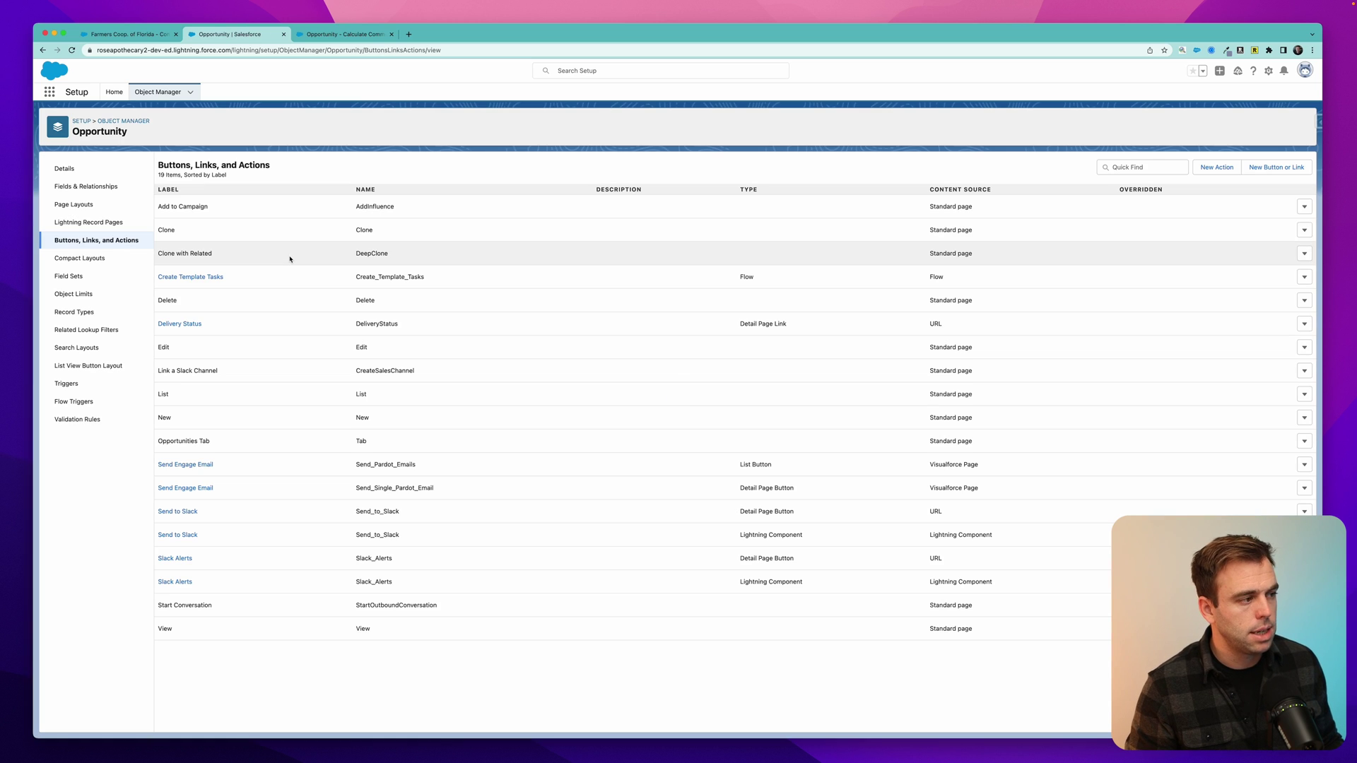
Create a Flow action labelled and named "Submit Opportunity" that runs the Opportunity - Calculate Commission flow, and save it.
{"action": "left_click", "coordinate": [1215, 167]}
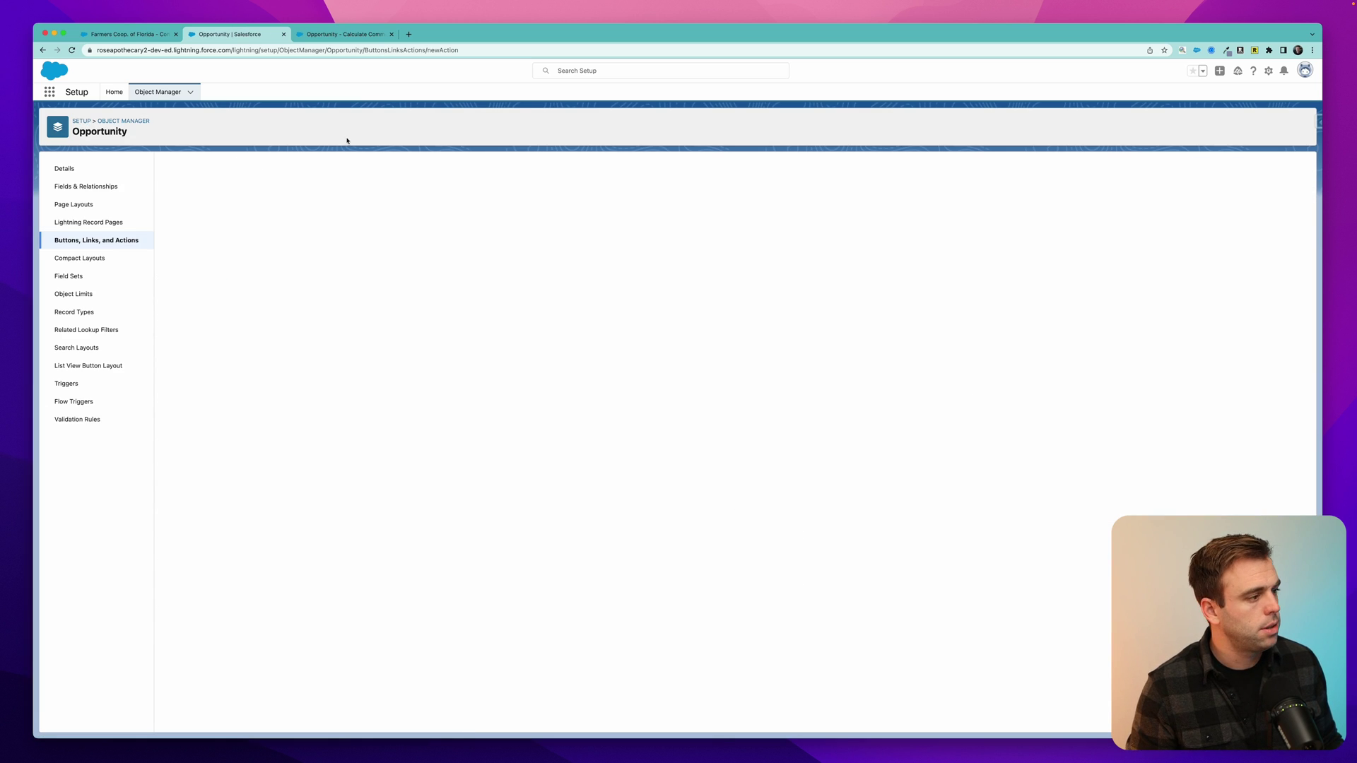
{"action": "left_click", "coordinate": [410, 220]}
{"action": "left_click", "coordinate": [399, 294]}
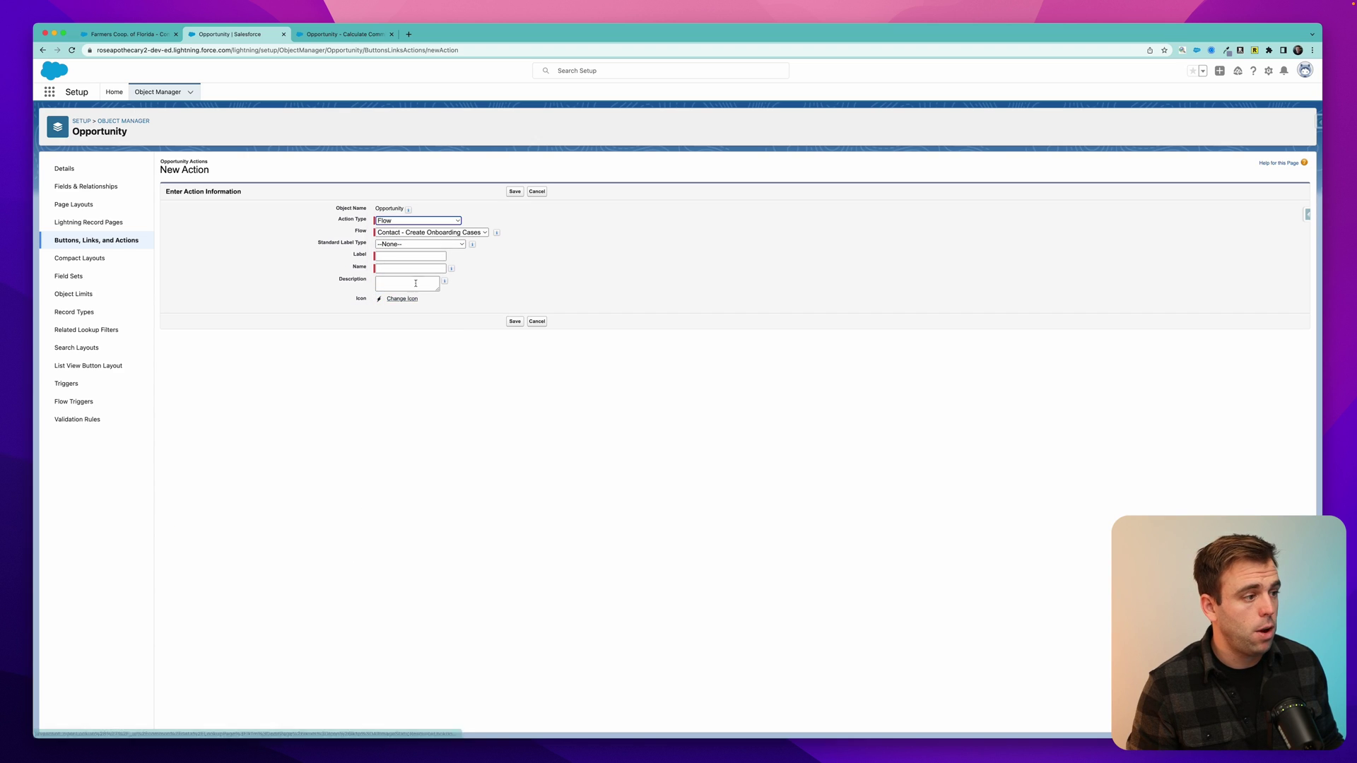
{"action": "left_click", "coordinate": [423, 234]}
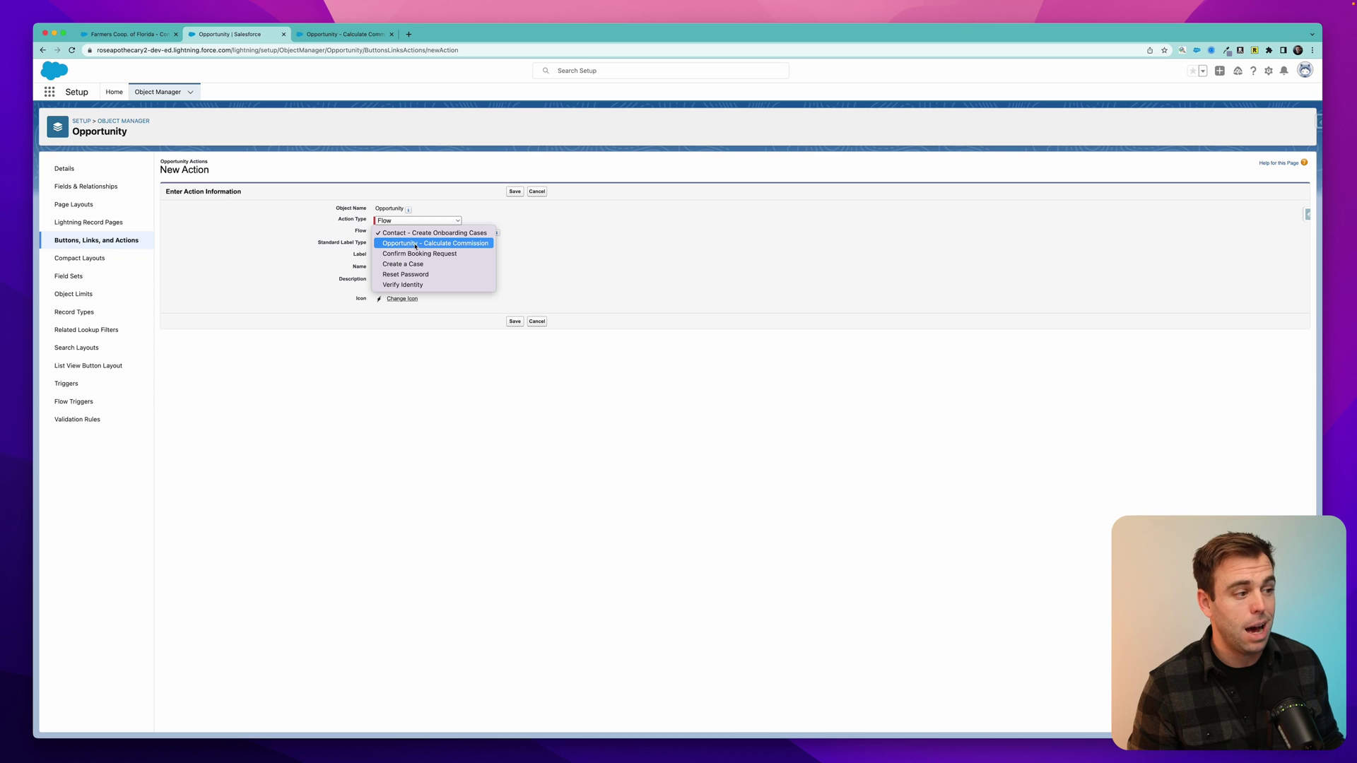
{"action": "left_click", "coordinate": [417, 245]}
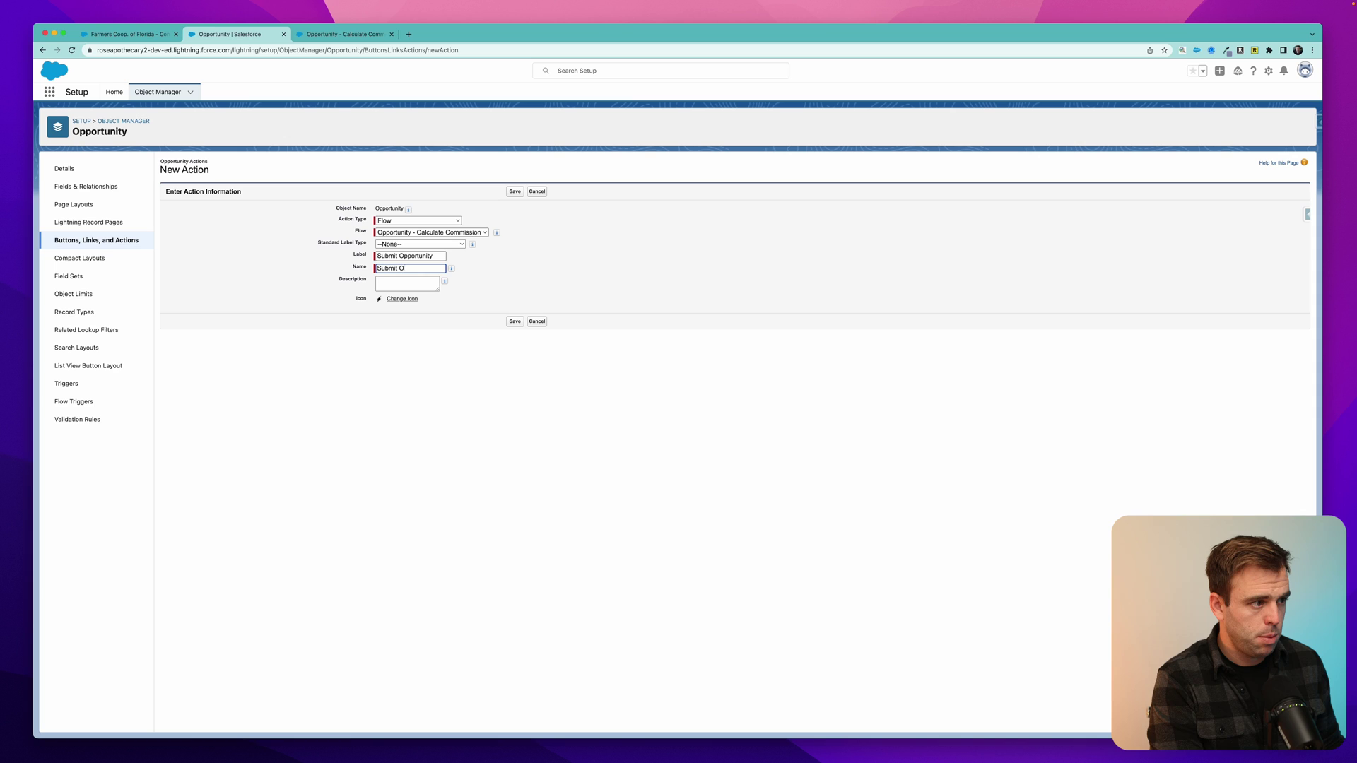
{"action": "type", "text": "rtuni"}
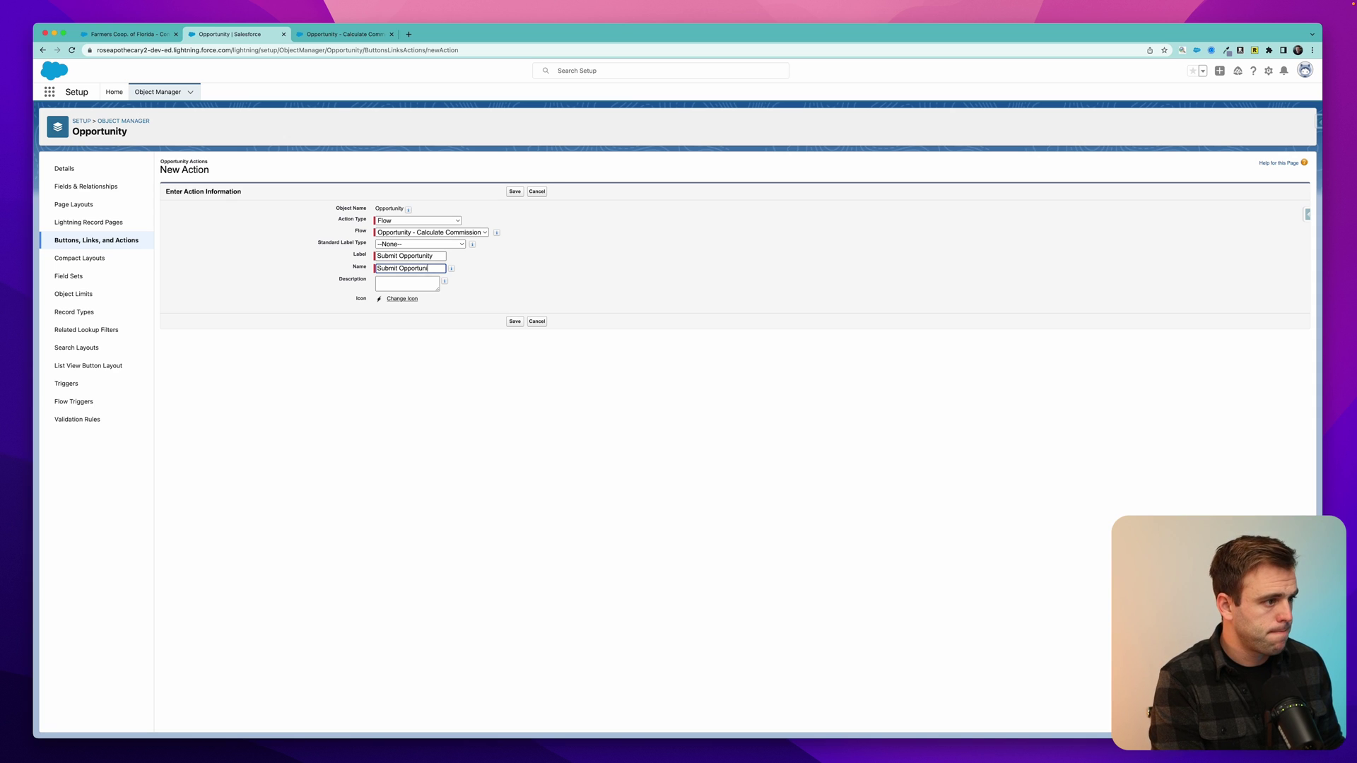
{"action": "key", "text": "Return"}
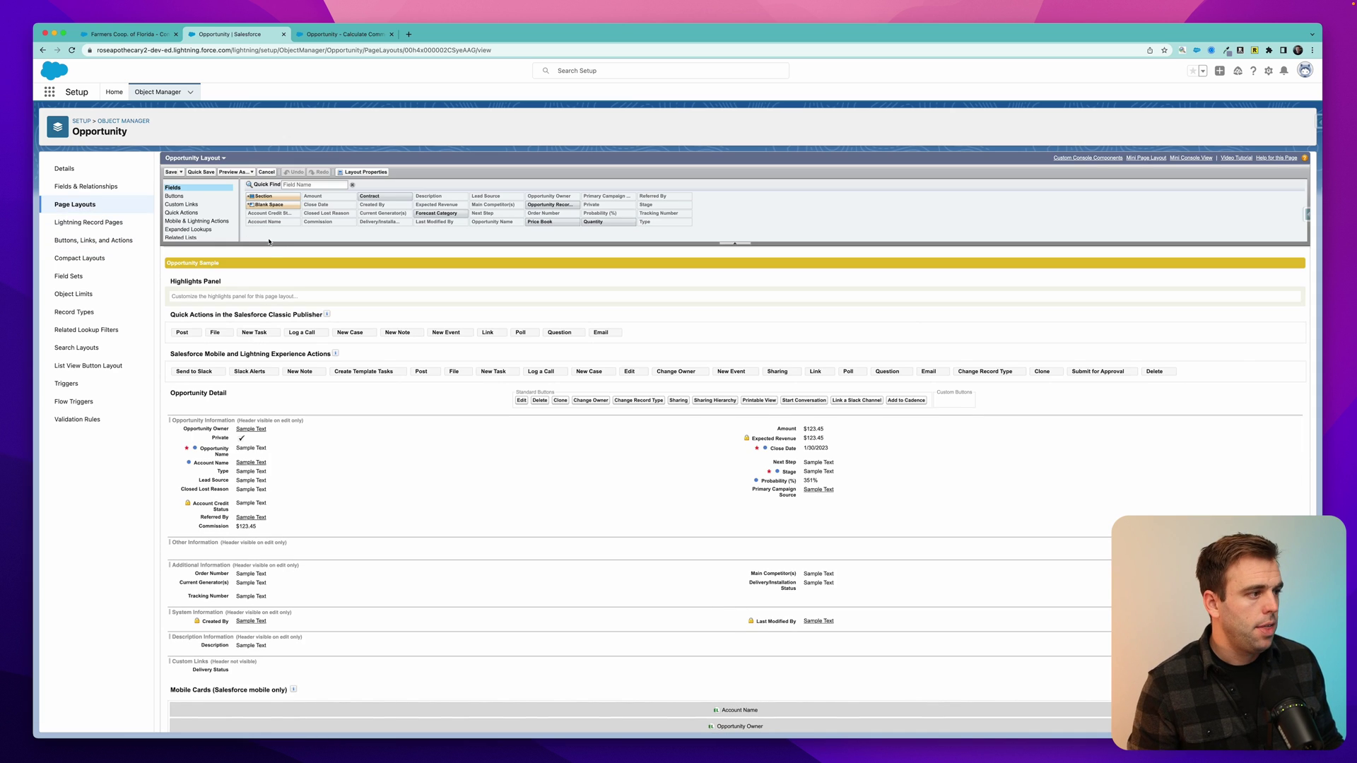
Place the Submit Opportunity action first in the Opportunity Layout's Salesforce Mobile and Lightning Experience Actions and save the layout.
{"action": "left_click", "coordinate": [204, 222]}
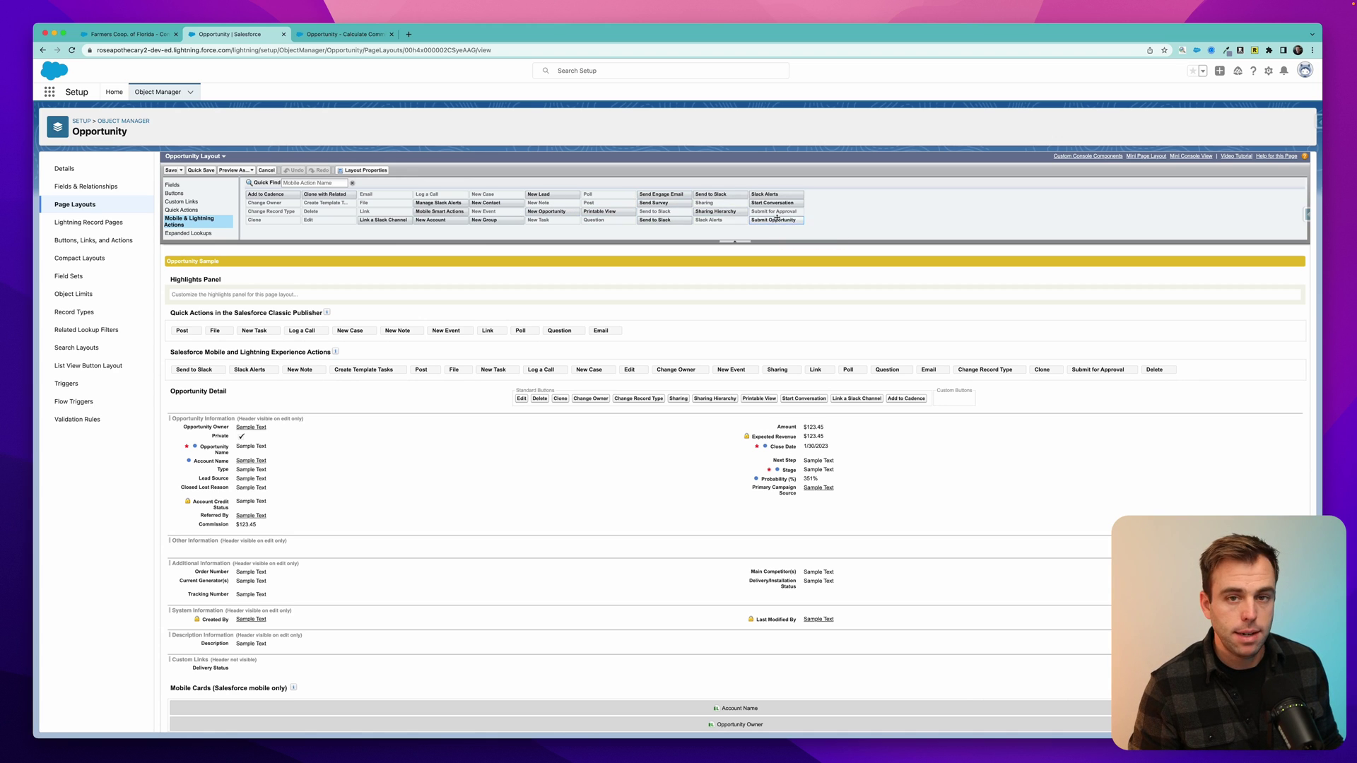
{"action": "left_click_drag", "start_coordinate": [777, 218], "coordinate": [176, 371]}
{"action": "left_click", "coordinate": [201, 171]}
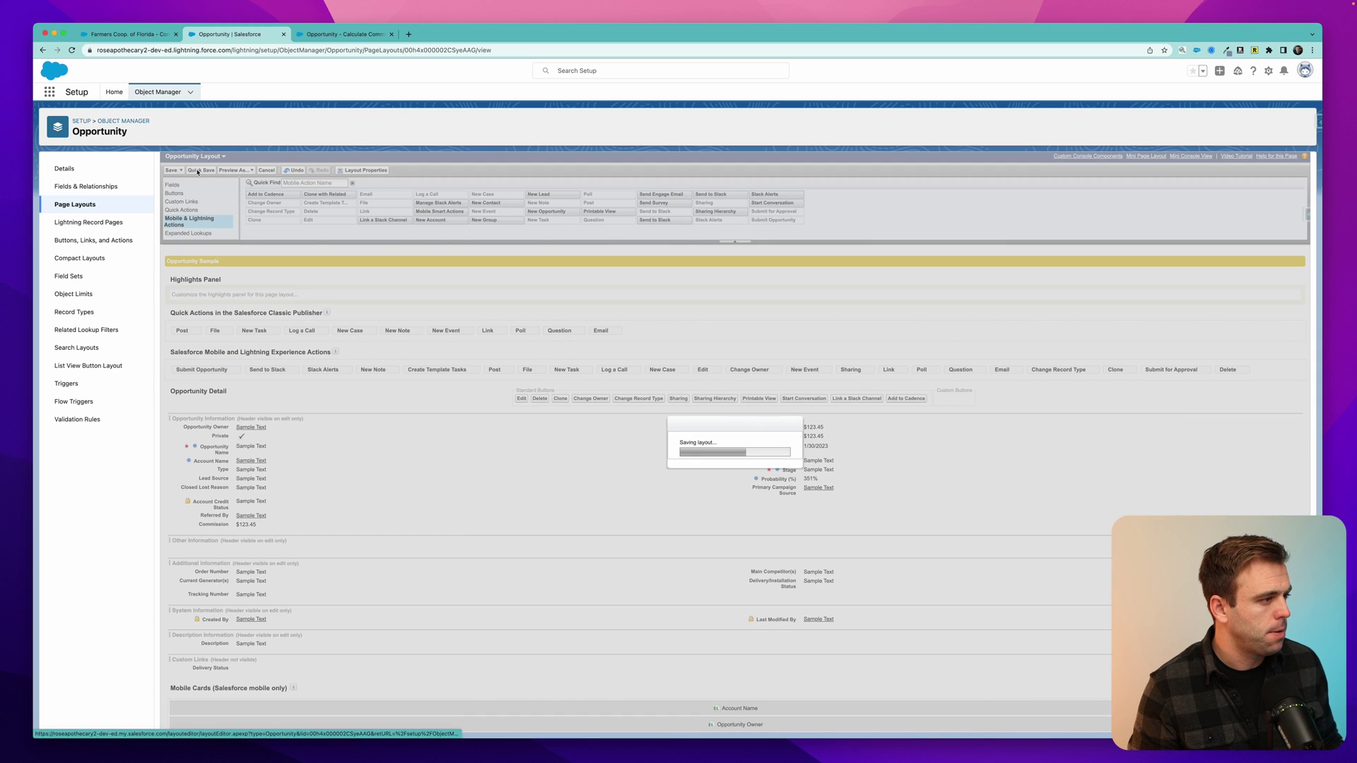
Reload the Farmers Coop. of Florida - Consulting Services opportunity, run its Submit Opportunity action, and check the Commission value in its details.
{"action": "key", "text": "ctrl+shift+Tab"}
{"action": "key", "text": "super+r"}
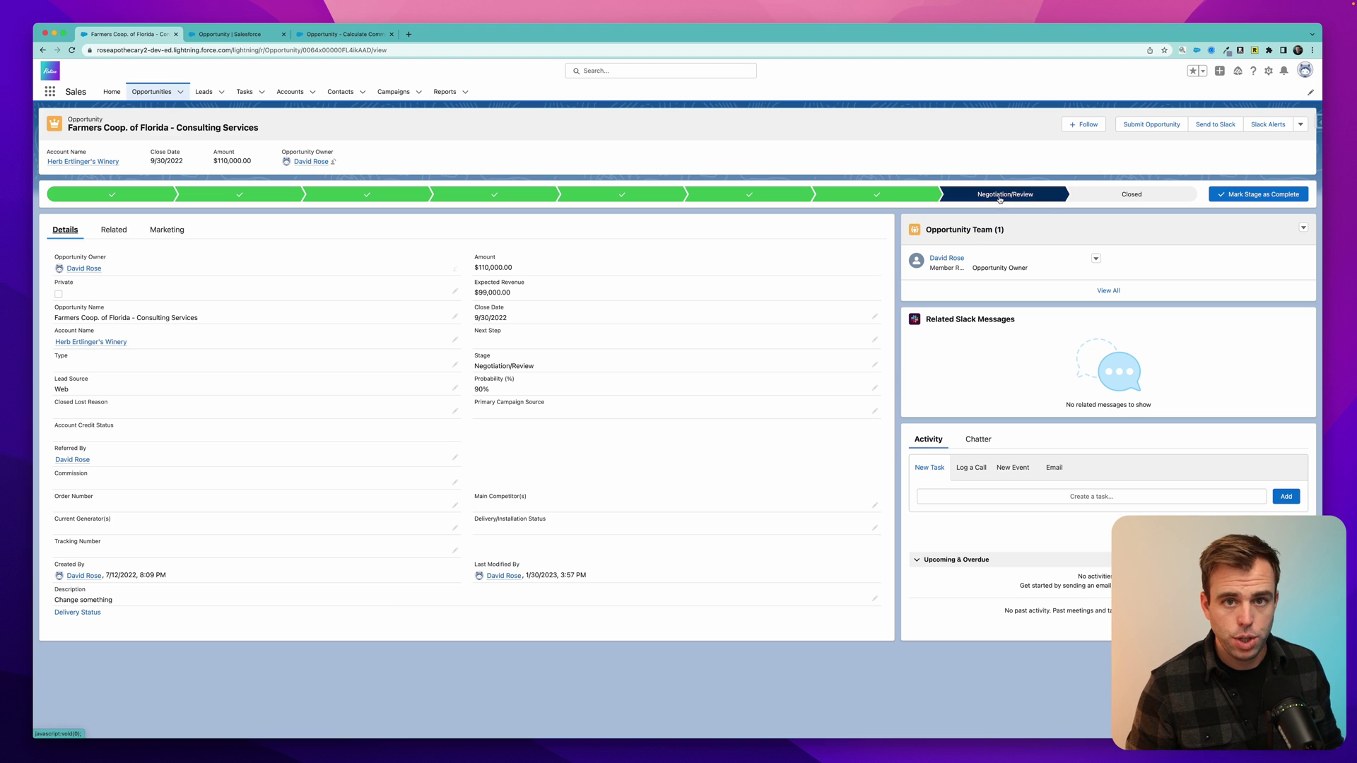
{"action": "left_click_drag", "start_coordinate": [513, 277], "coordinate": [473, 256]}
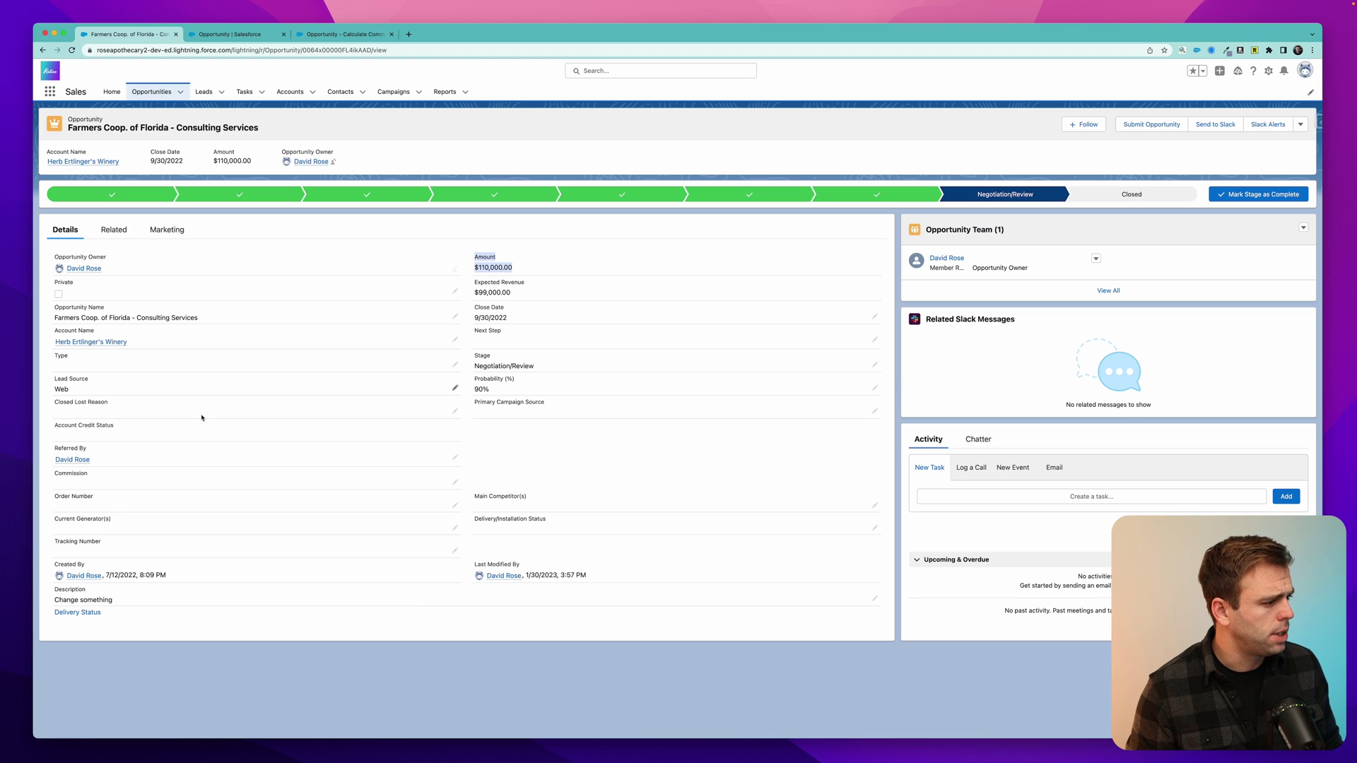
{"action": "left_click_drag", "start_coordinate": [117, 480], "coordinate": [56, 472]}
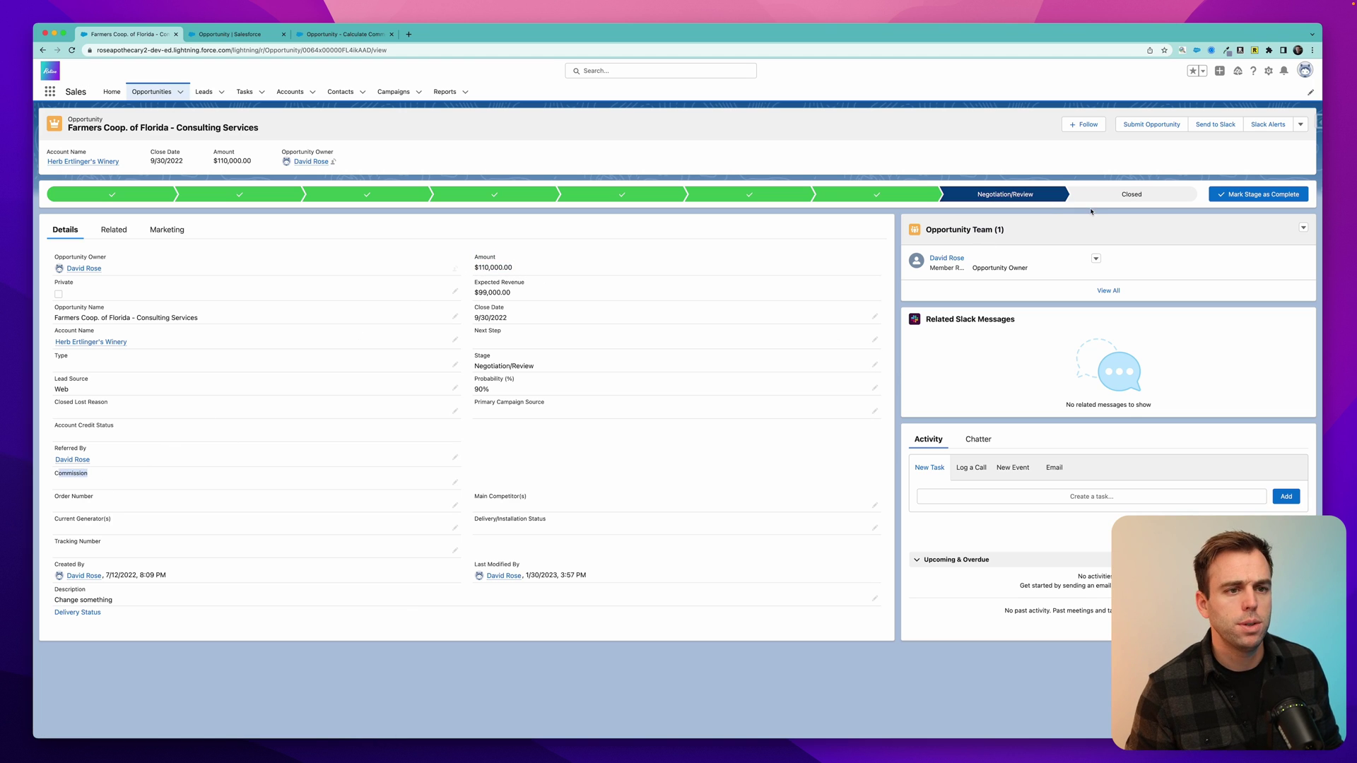
{"action": "left_click", "coordinate": [1151, 124]}
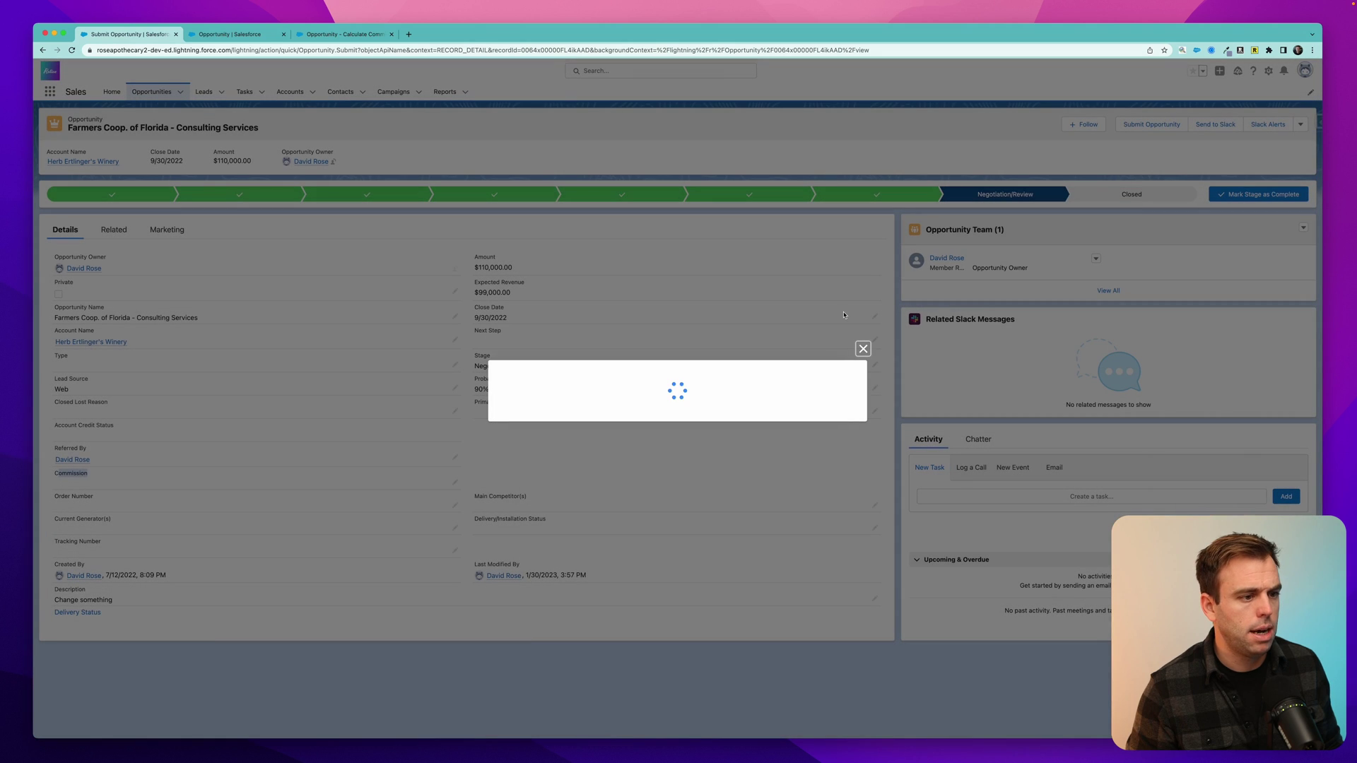
{"action": "left_click", "coordinate": [858, 349]}
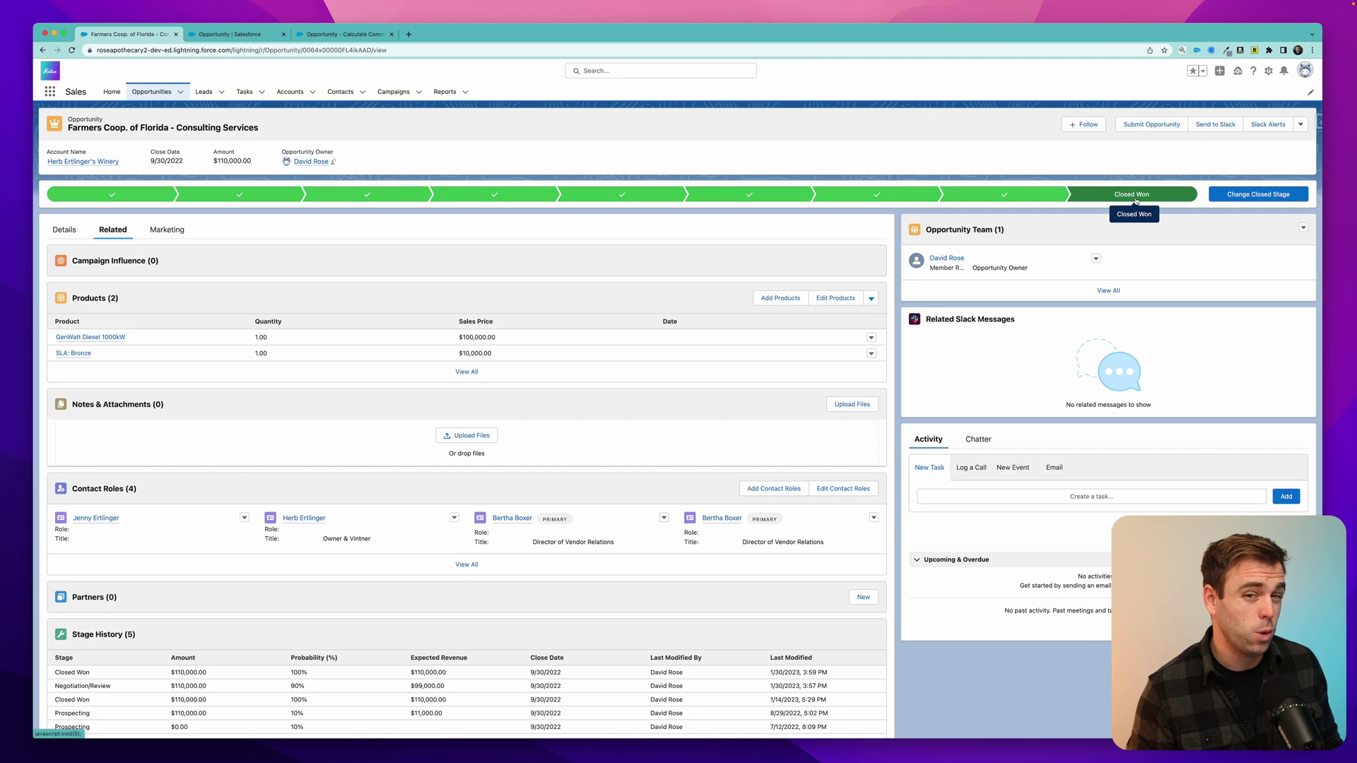
{"action": "left_click", "coordinate": [65, 230]}
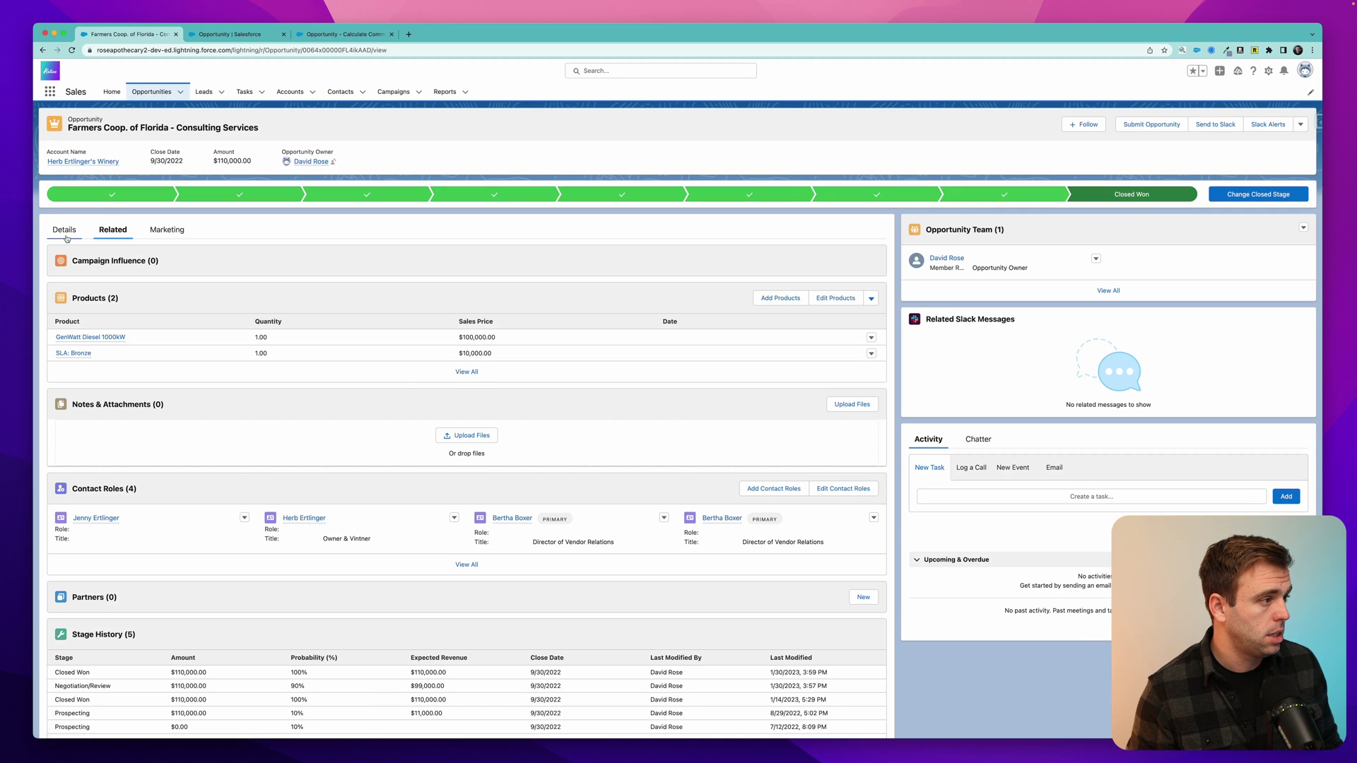
{"action": "left_click_drag", "start_coordinate": [103, 486], "coordinate": [47, 487]}
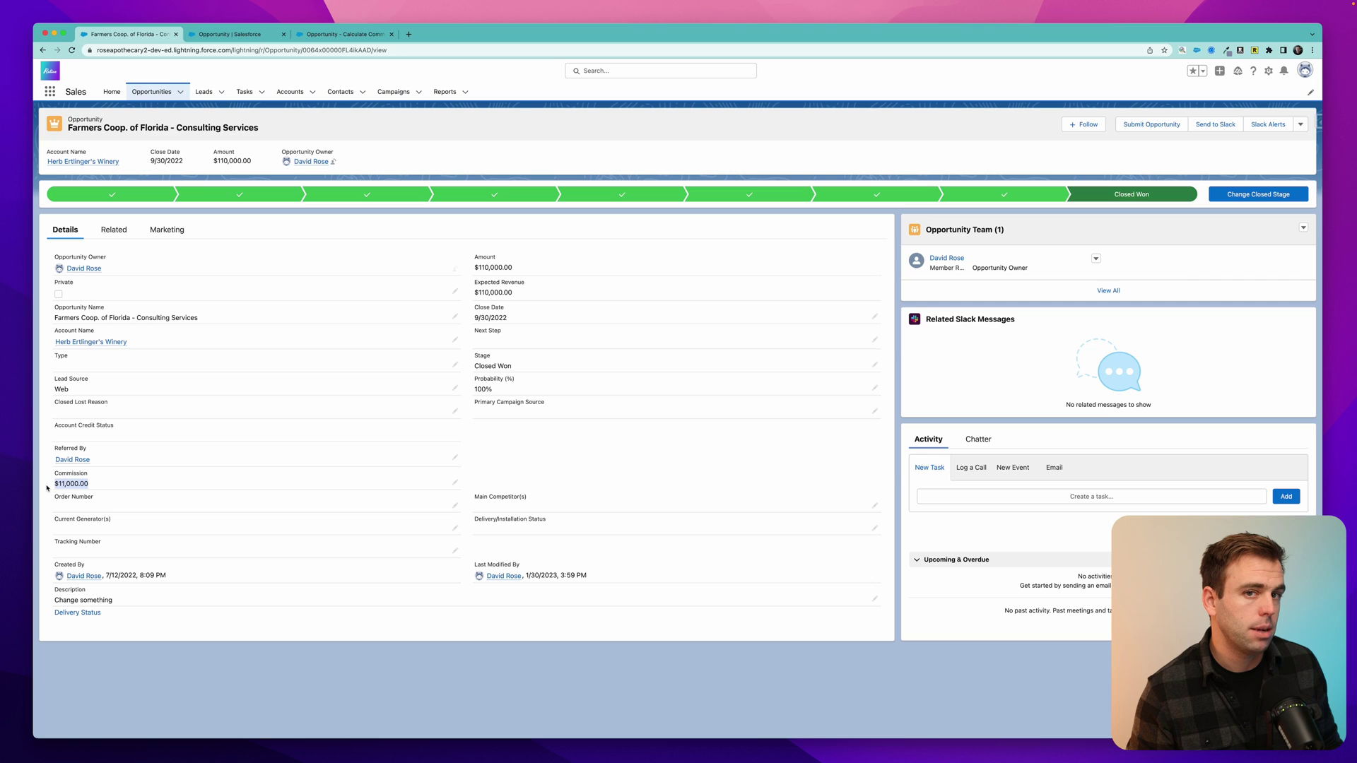
Set the Opportunity - Calculate Commission flow to run in System Context Without Sharing—Access All Data and save it as a new version.
{"action": "left_click", "coordinate": [333, 34]}
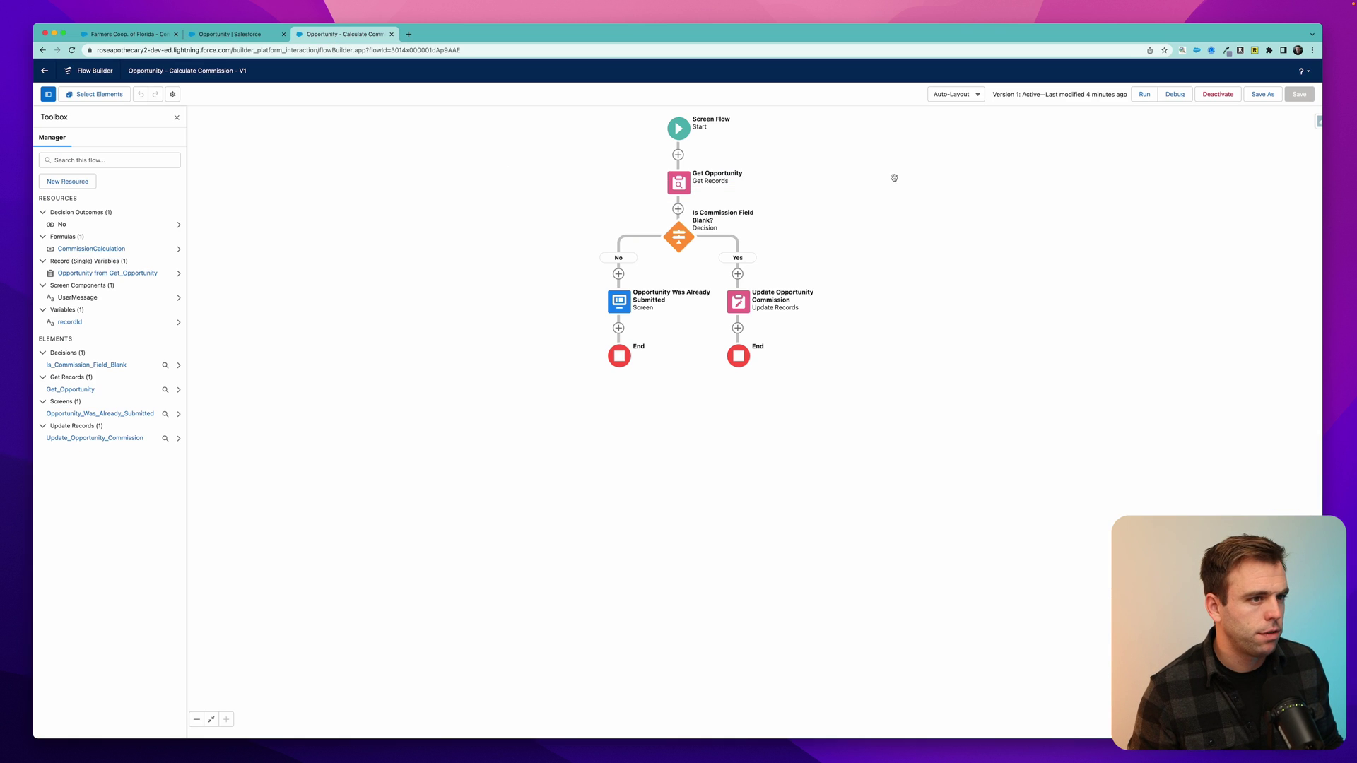
{"action": "scroll", "coordinate": [905, 177], "scroll_direction": "up", "scroll_amount": 1}
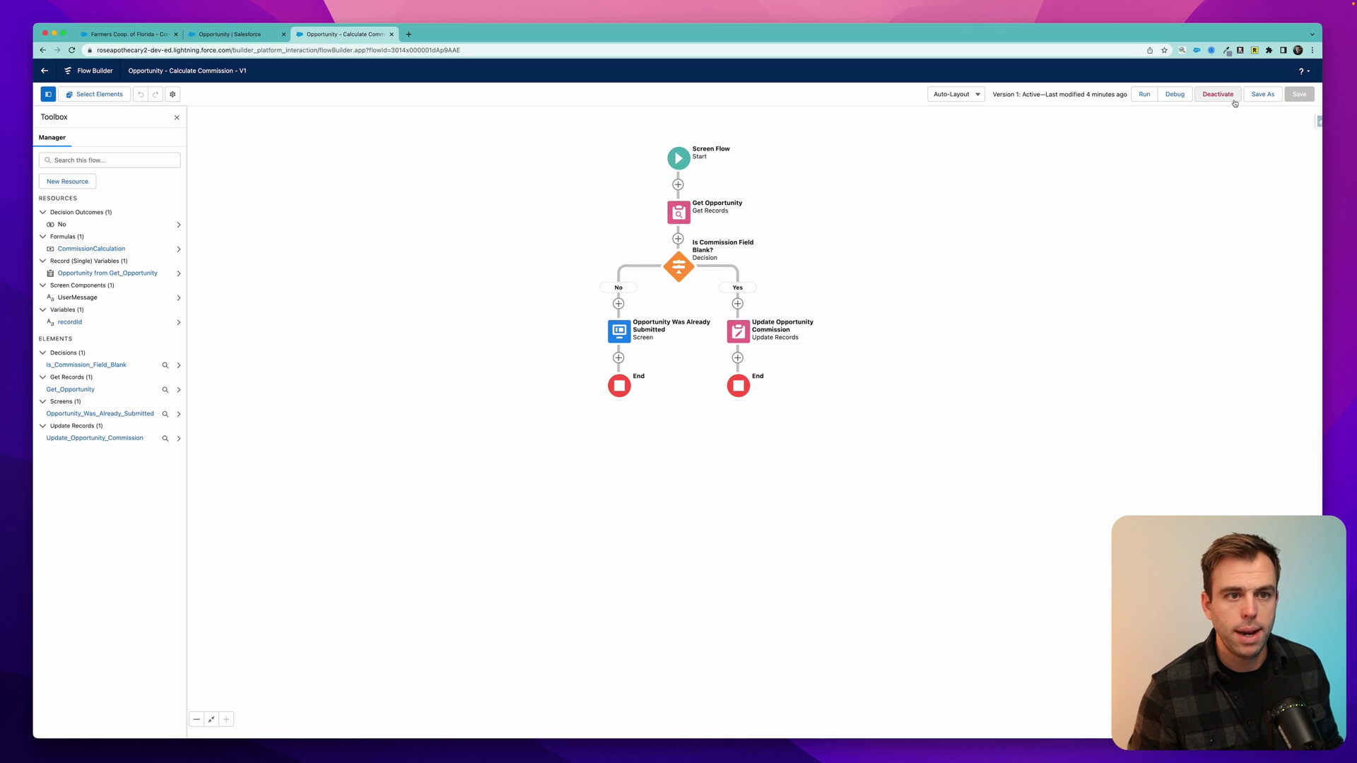
{"action": "left_click", "coordinate": [172, 94]}
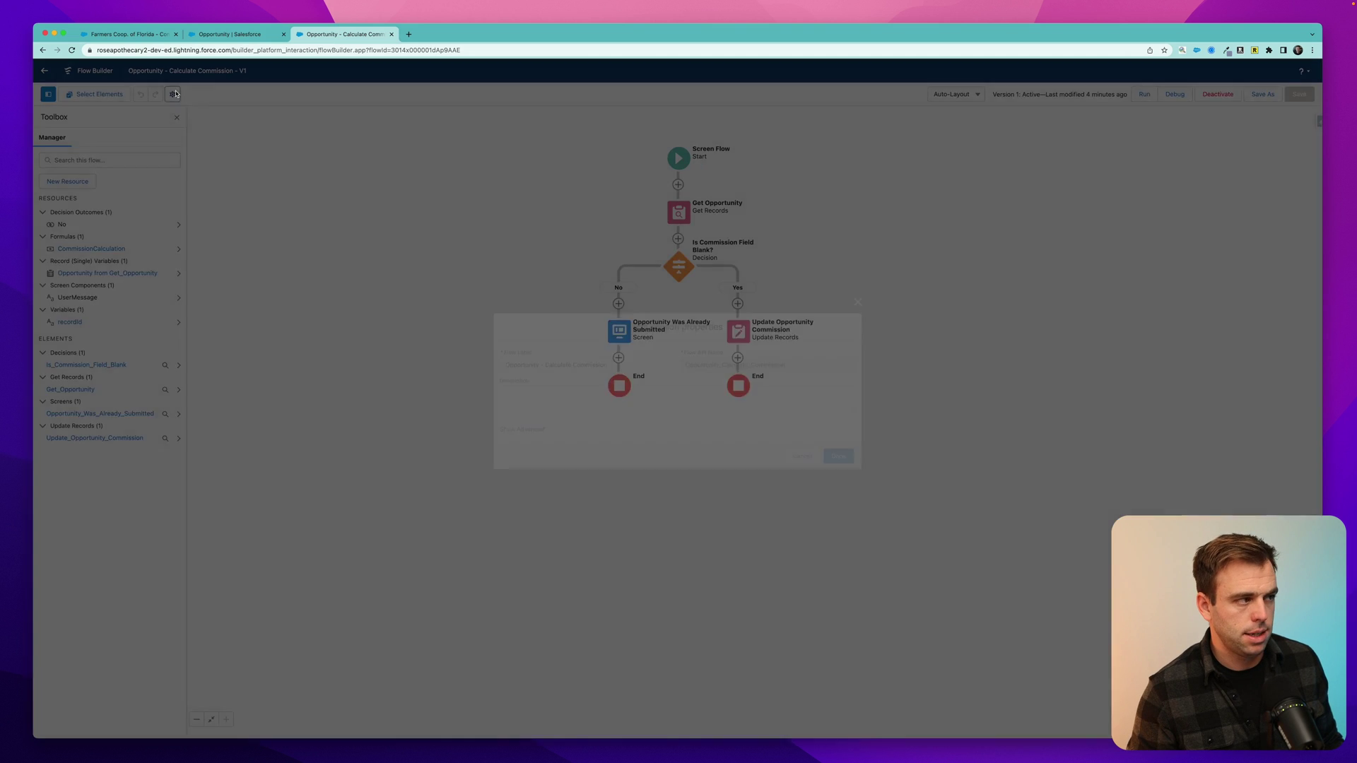
{"action": "left_click", "coordinate": [518, 430]}
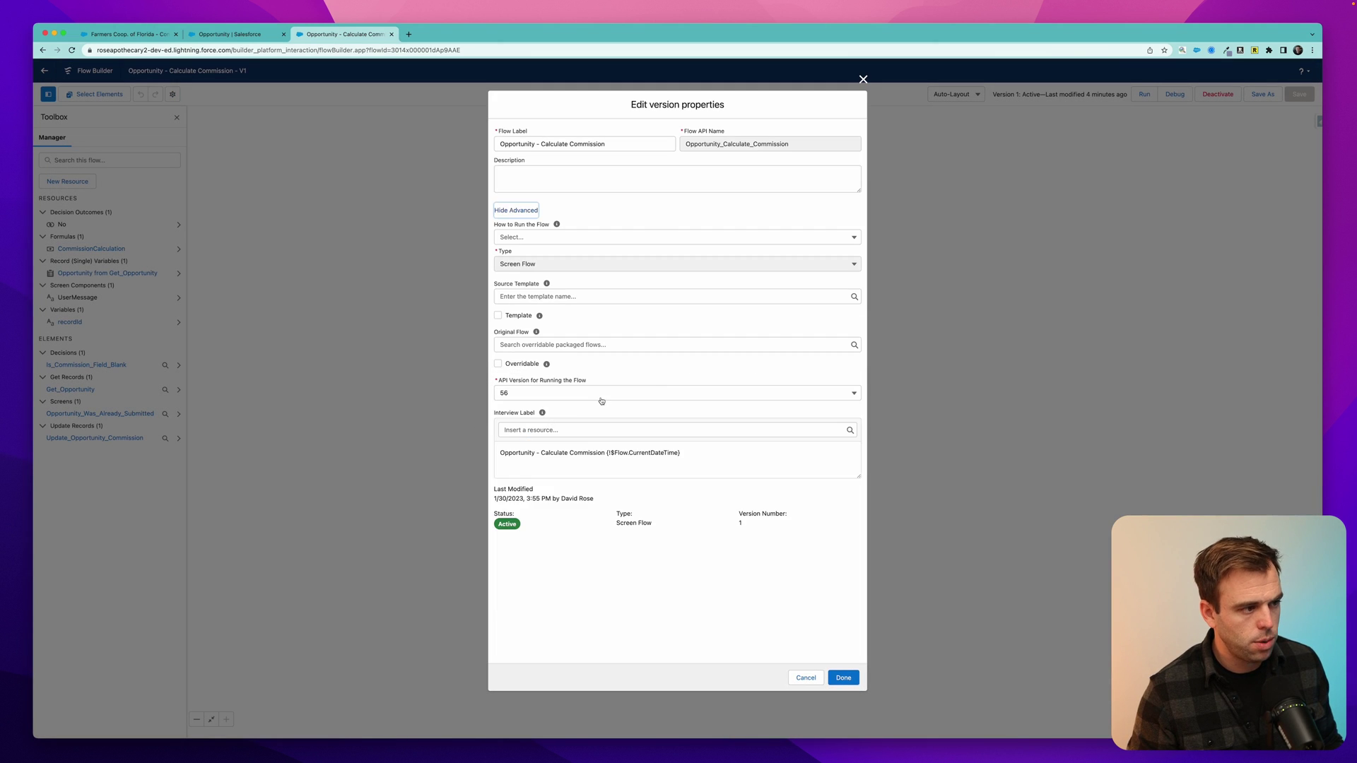
{"action": "left_click_drag", "start_coordinate": [496, 226], "coordinate": [567, 227]}
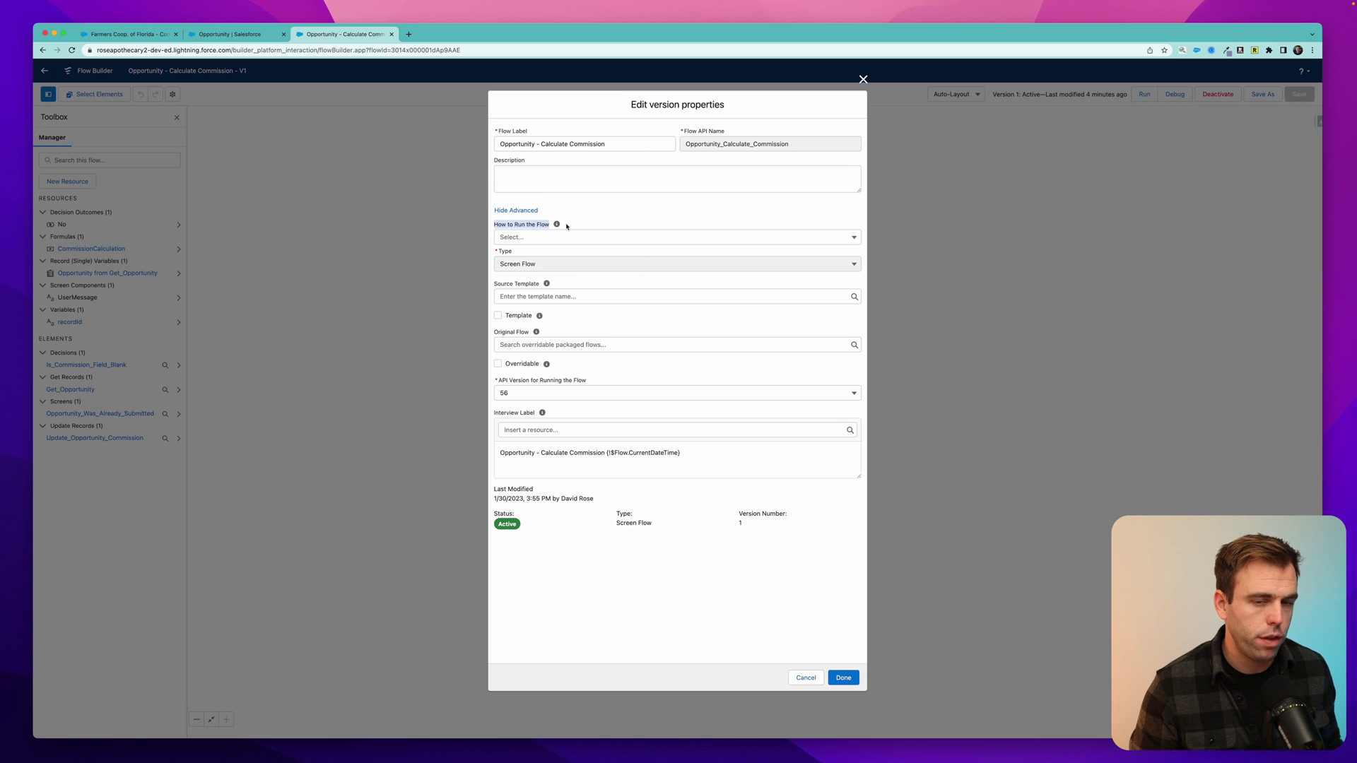
{"action": "left_click", "coordinate": [533, 243]}
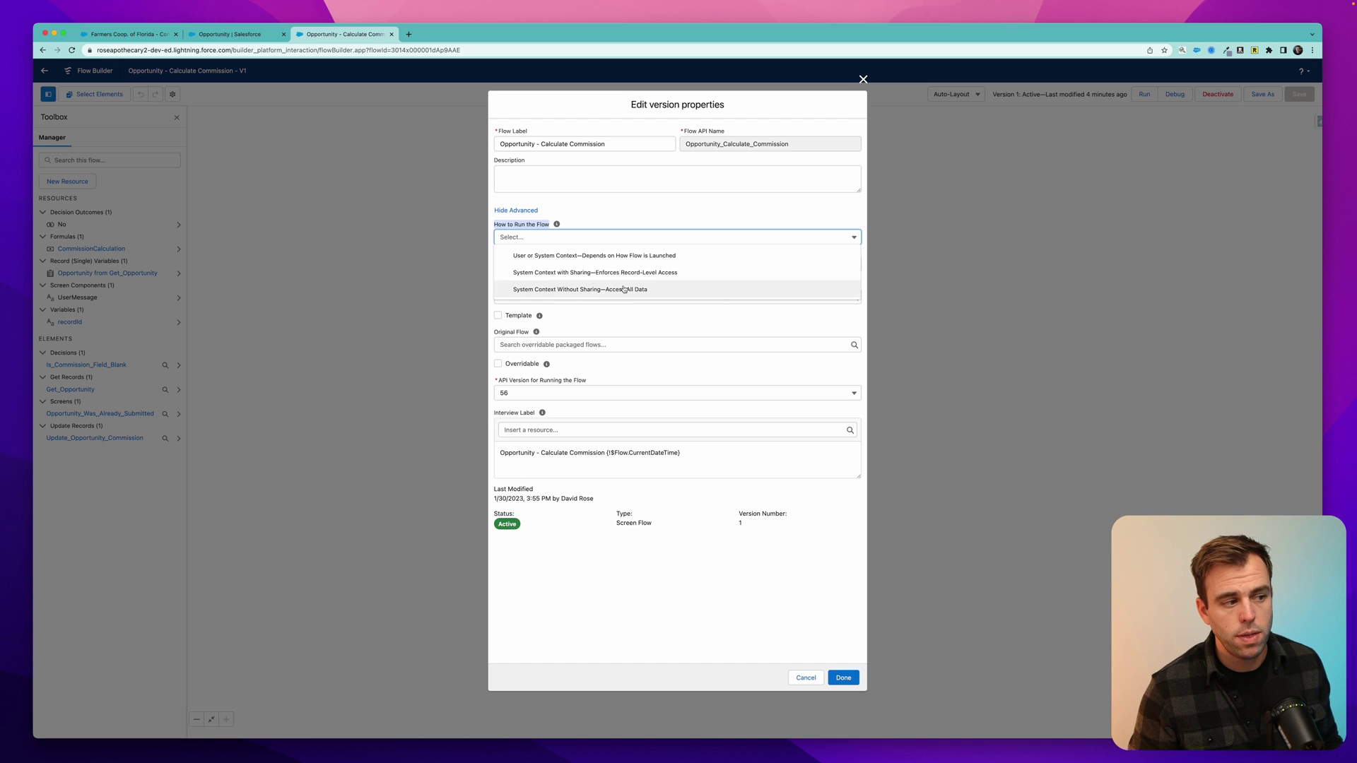
{"action": "left_click", "coordinate": [726, 289]}
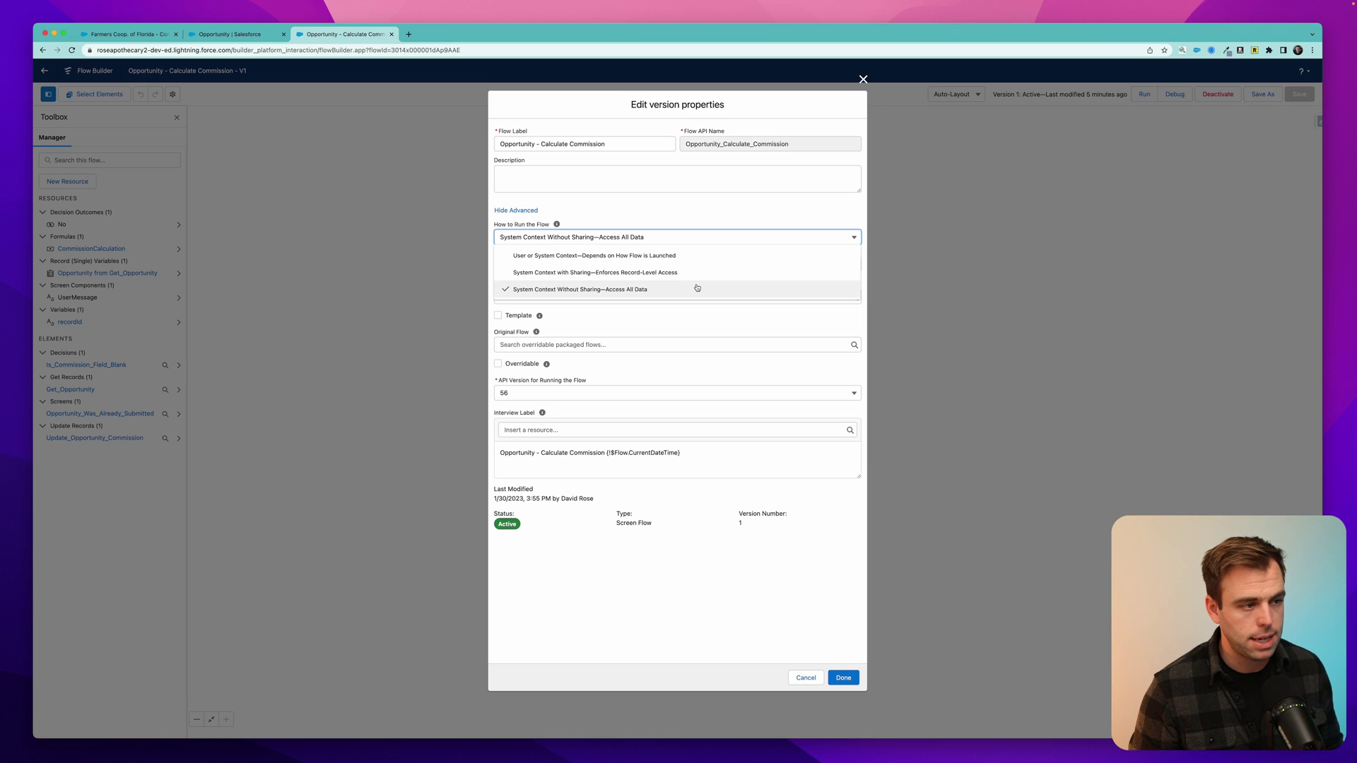
{"action": "left_click", "coordinate": [697, 288]}
{"action": "left_click", "coordinate": [844, 678]}
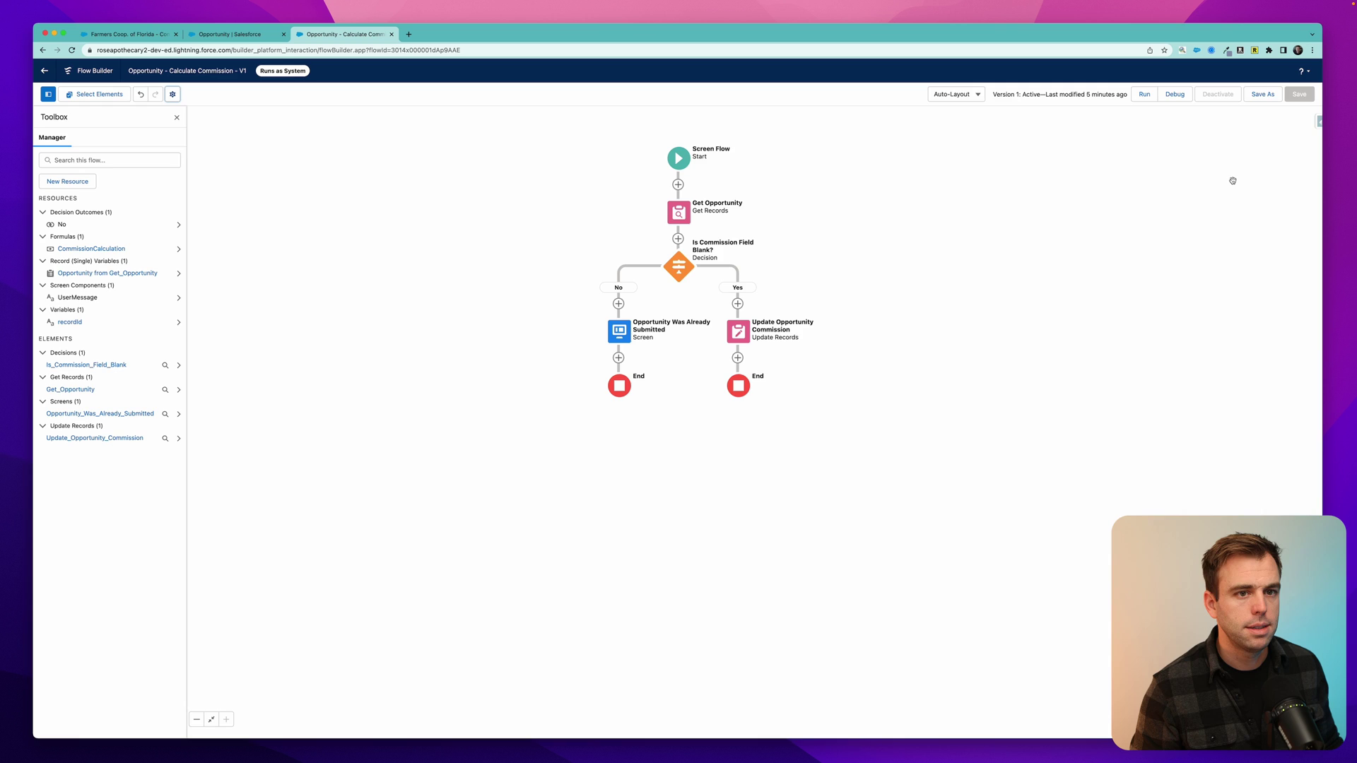
{"action": "left_click", "coordinate": [1263, 94]}
{"action": "left_click", "coordinate": [844, 471]}
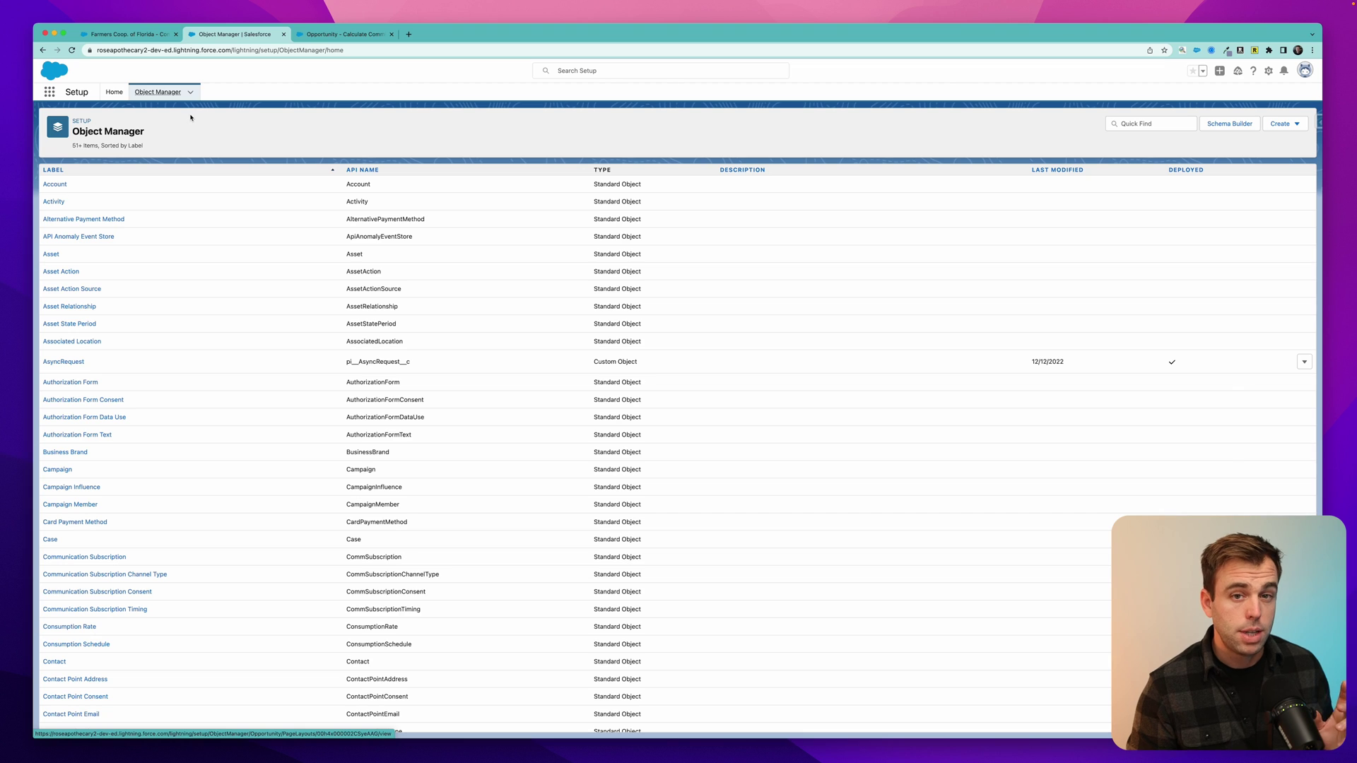
Find the User object in Object Manager and start a new custom field of the Percent data type.
{"action": "left_click", "coordinate": [1153, 124]}
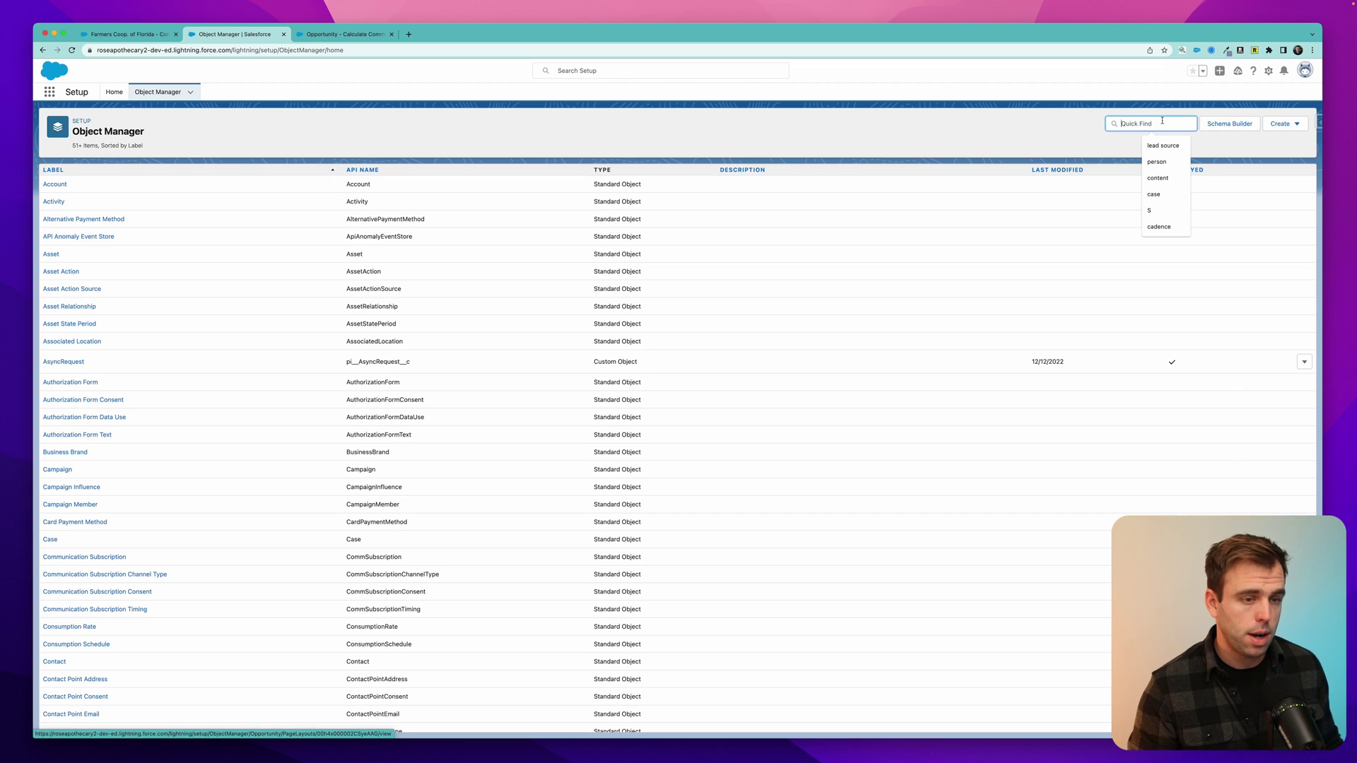
{"action": "type", "text": "user"}
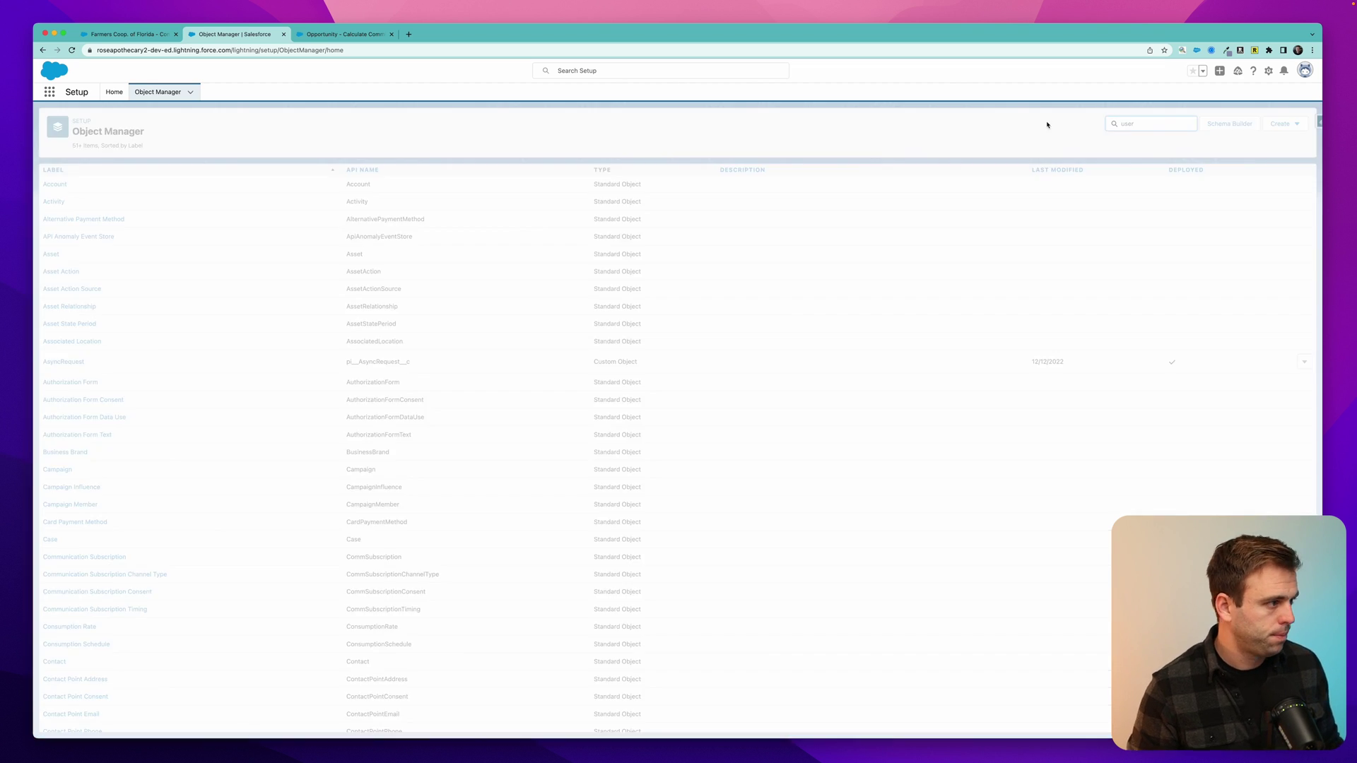
{"action": "left_click", "coordinate": [1168, 167]}
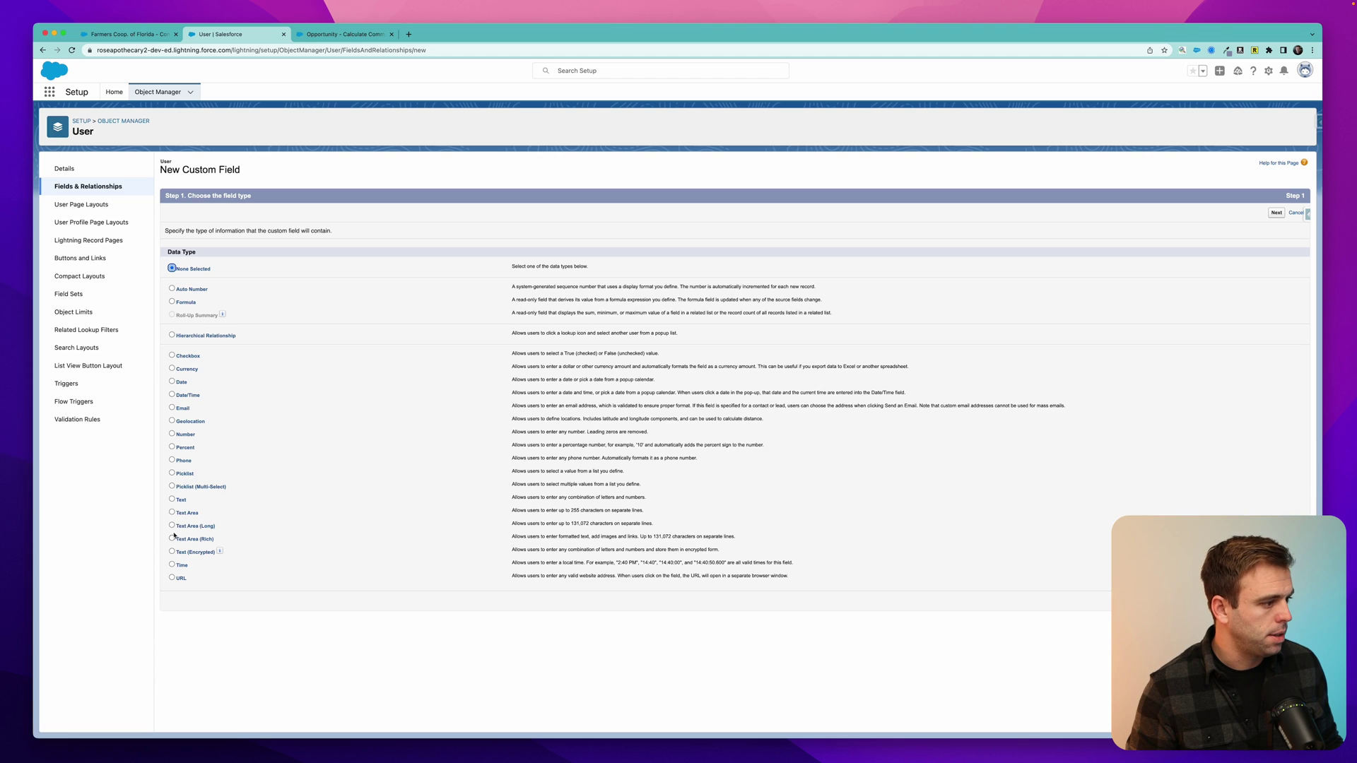
{"action": "left_click", "coordinate": [172, 447]}
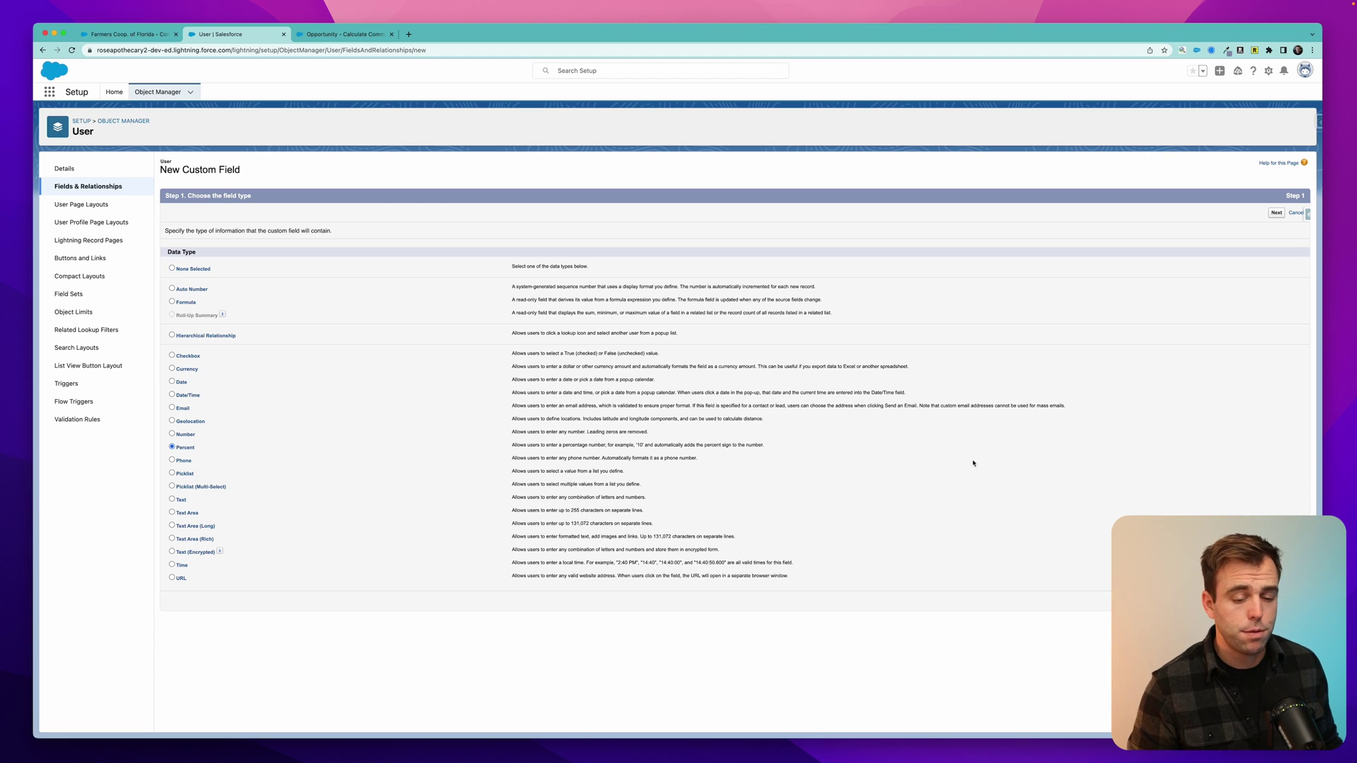
Label the new percent field "Commission Rate", adjust its decimal places, and proceed to field-level security.
{"action": "key", "text": "Return"}
{"action": "type", "text": "Commissinn Rate"}
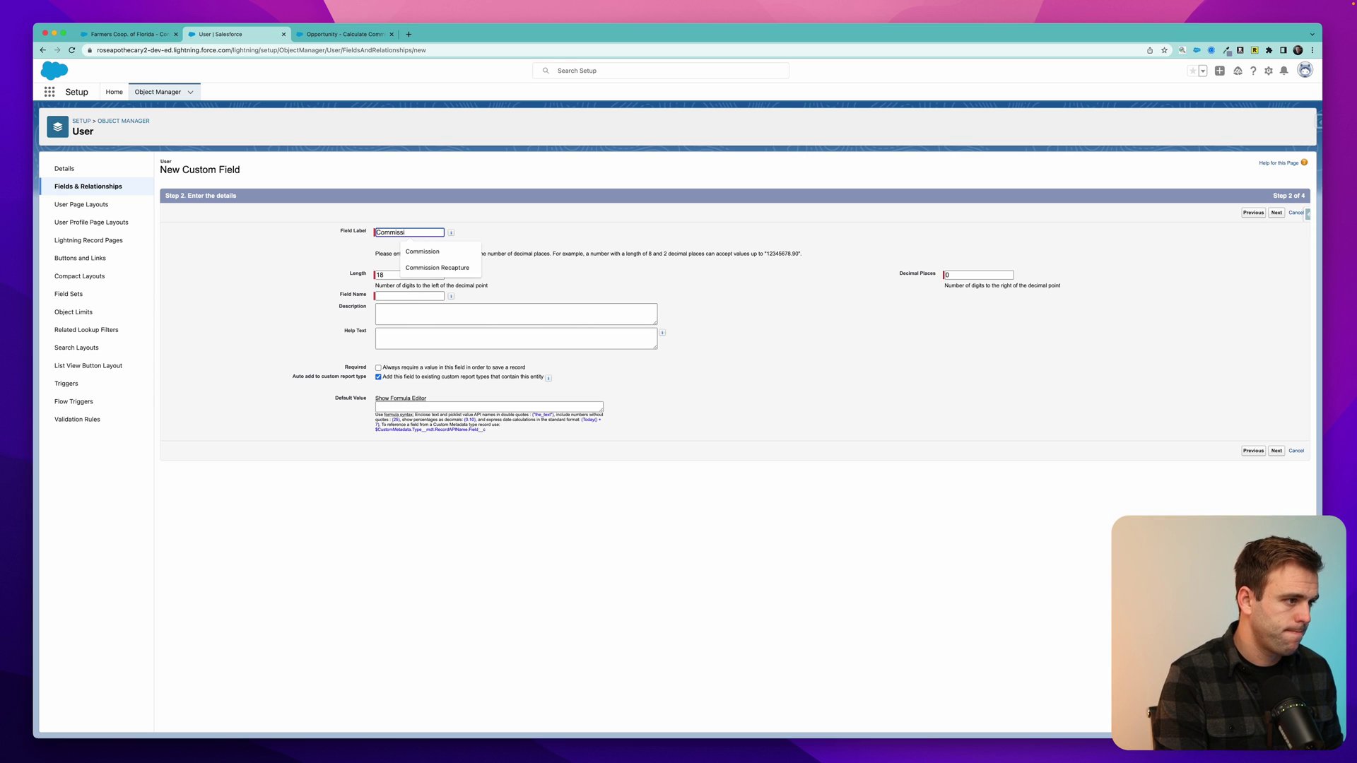
{"action": "double_click", "coordinate": [966, 274]}
{"action": "left_click", "coordinate": [1008, 340]}
{"action": "left_click", "coordinate": [1282, 453]}
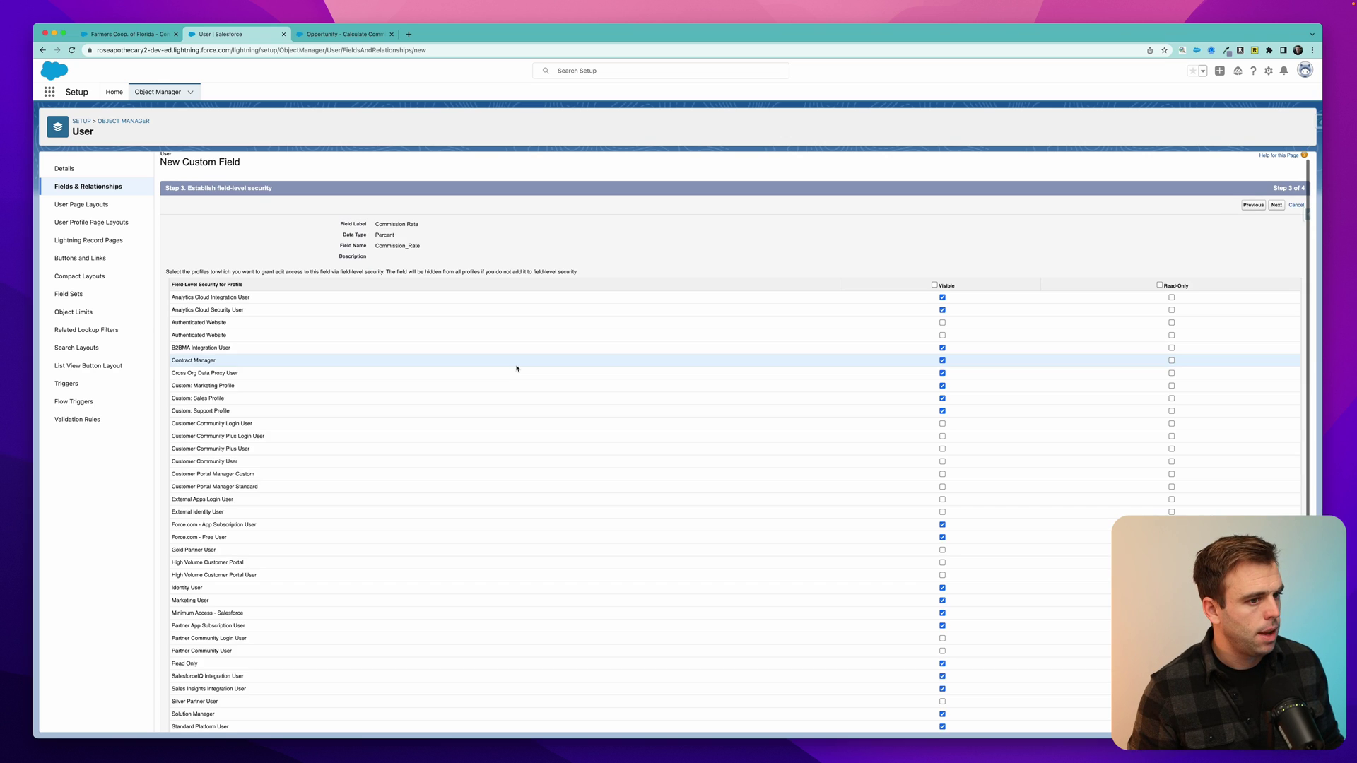
Make Commission Rate visible only to the System Administrator profile and save the field with the User Layout and User Profile Layout included.
{"action": "scroll", "coordinate": [764, 382], "scroll_direction": "down", "scroll_amount": 2}
{"action": "scroll", "coordinate": [723, 383], "scroll_direction": "up", "scroll_amount": 2}
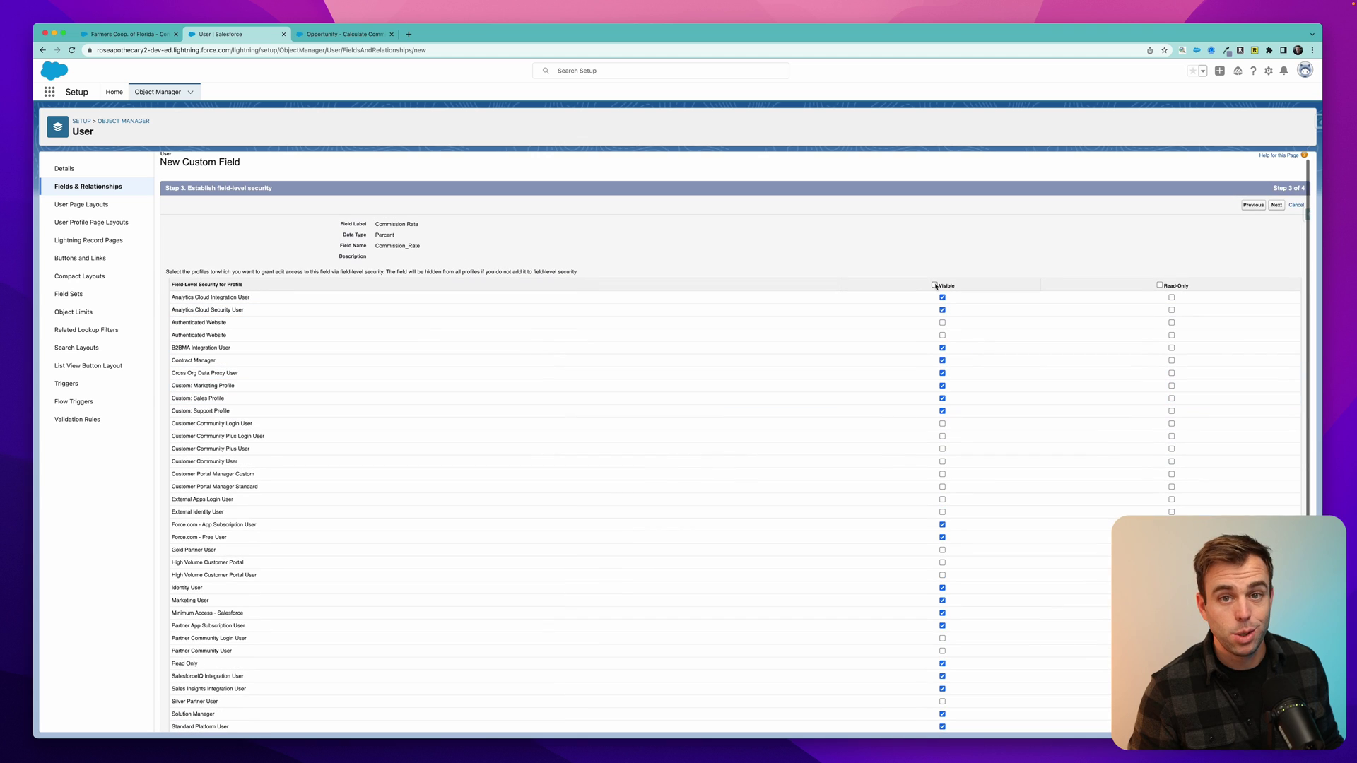
{"action": "left_click", "coordinate": [935, 286]}
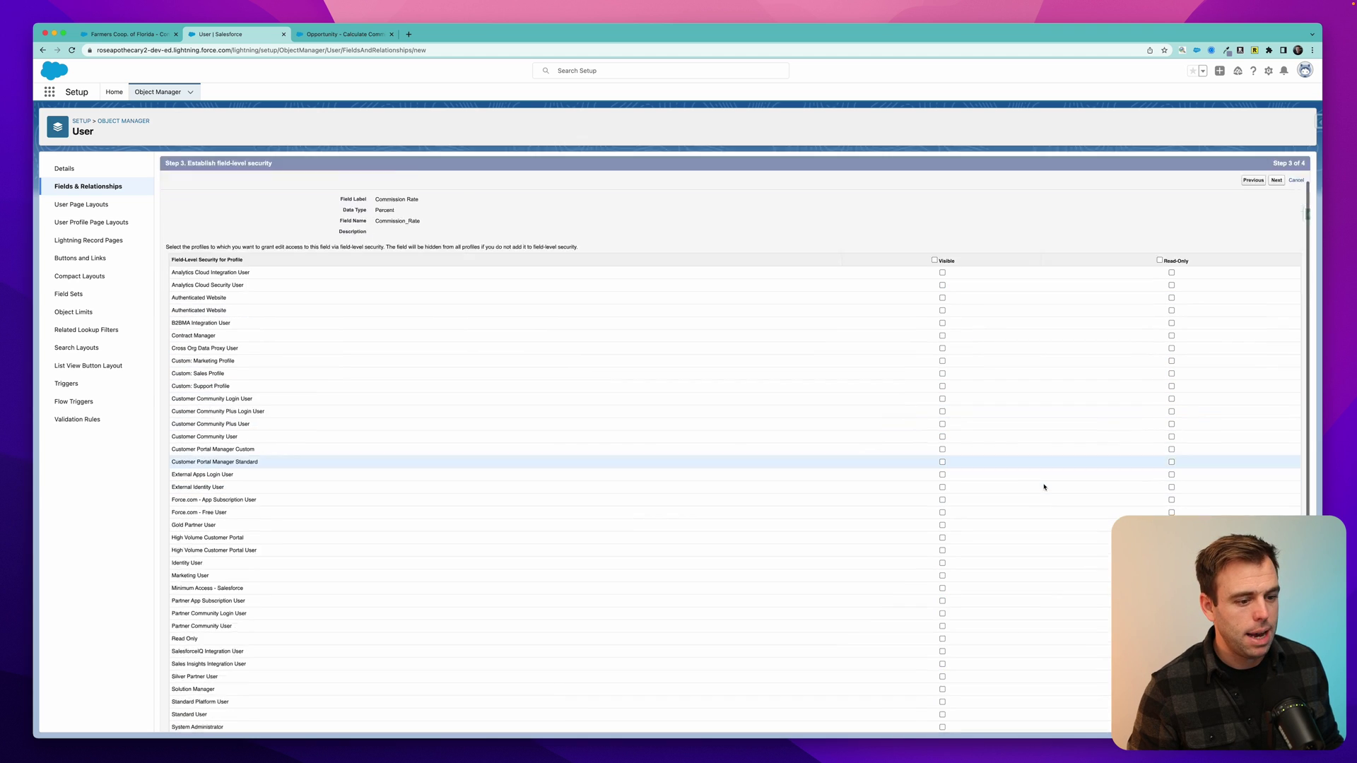
{"action": "scroll", "coordinate": [940, 636], "scroll_direction": "down", "scroll_amount": 2}
{"action": "left_click", "coordinate": [942, 682]}
{"action": "left_click", "coordinate": [1265, 722]}
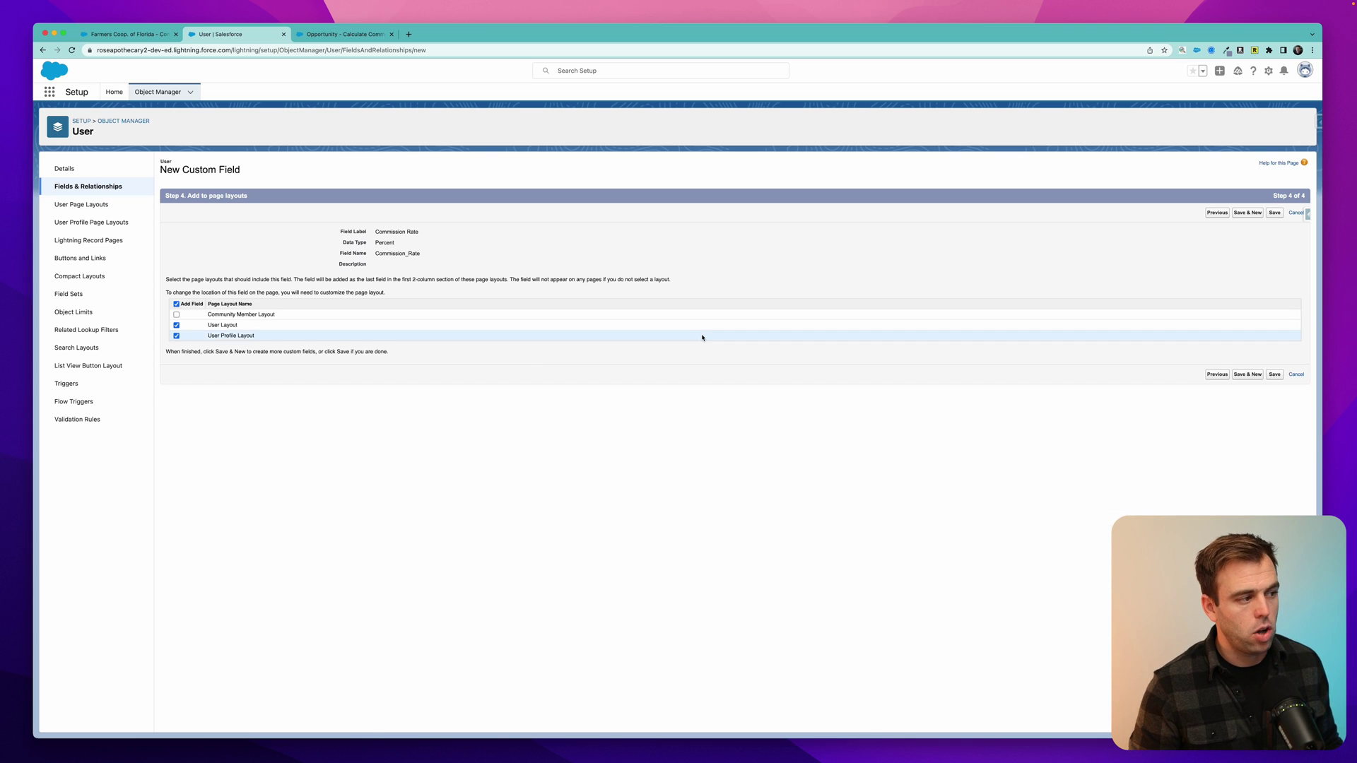
{"action": "left_click", "coordinate": [1275, 375]}
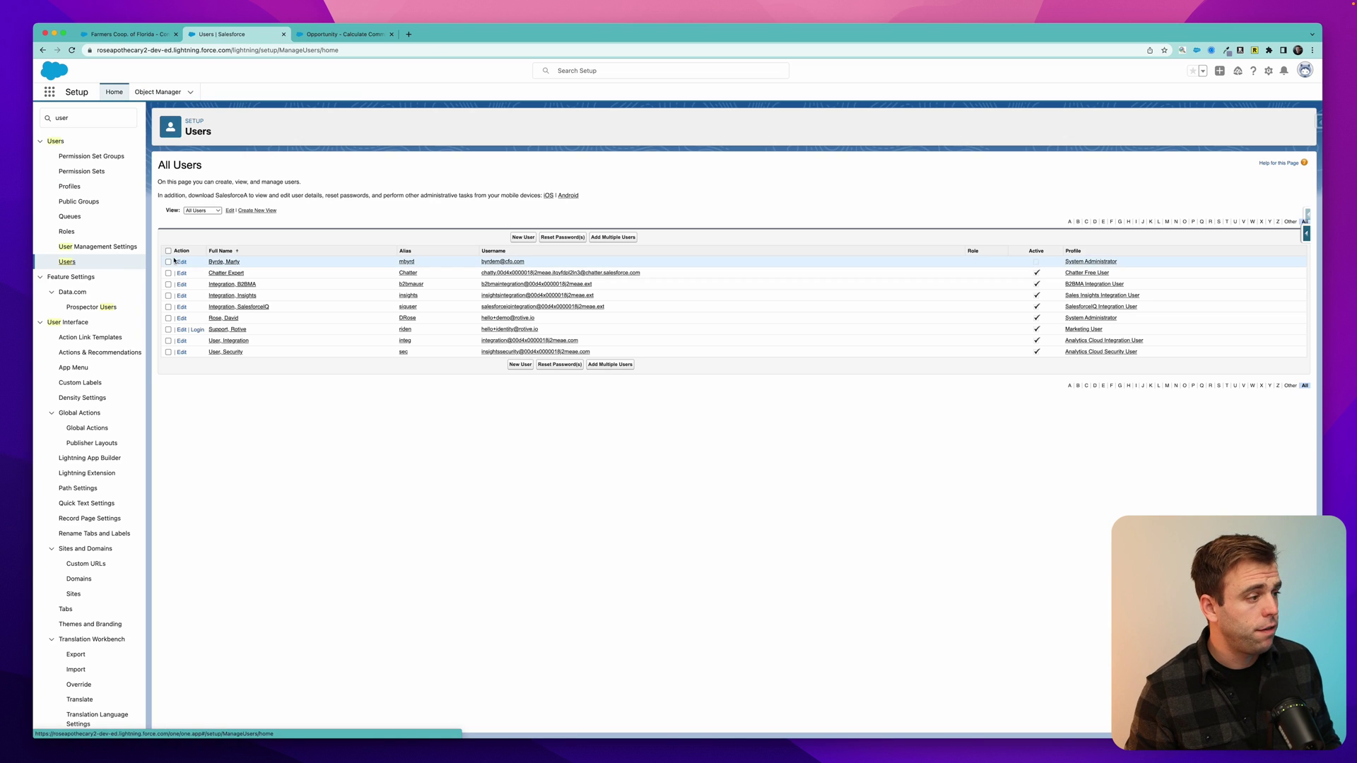
Open the opportunity owner's user record in Setup, set the Commission Rate to 12%, and save it.
{"action": "left_click", "coordinate": [226, 322]}
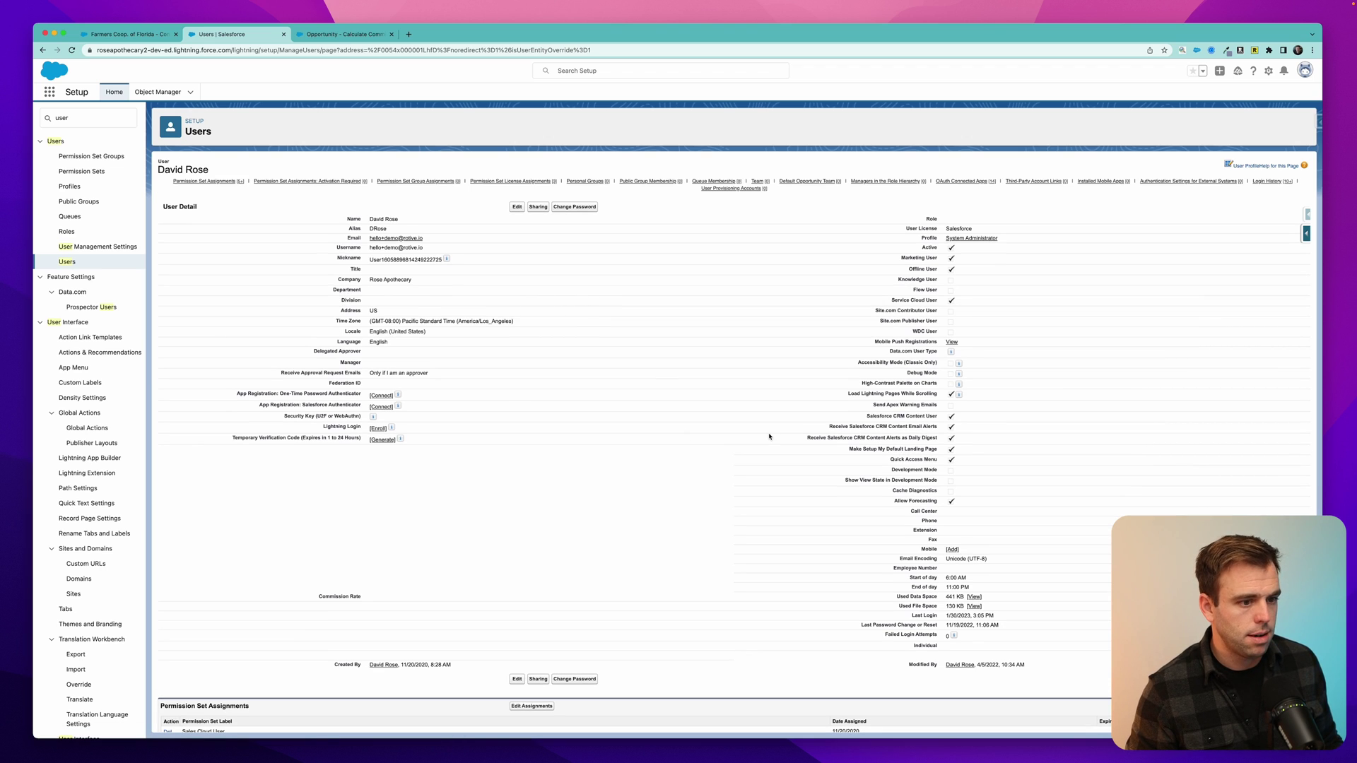
{"action": "scroll", "coordinate": [733, 452], "scroll_direction": "down", "scroll_amount": 1}
{"action": "scroll", "coordinate": [365, 451], "scroll_direction": "down", "scroll_amount": 5}
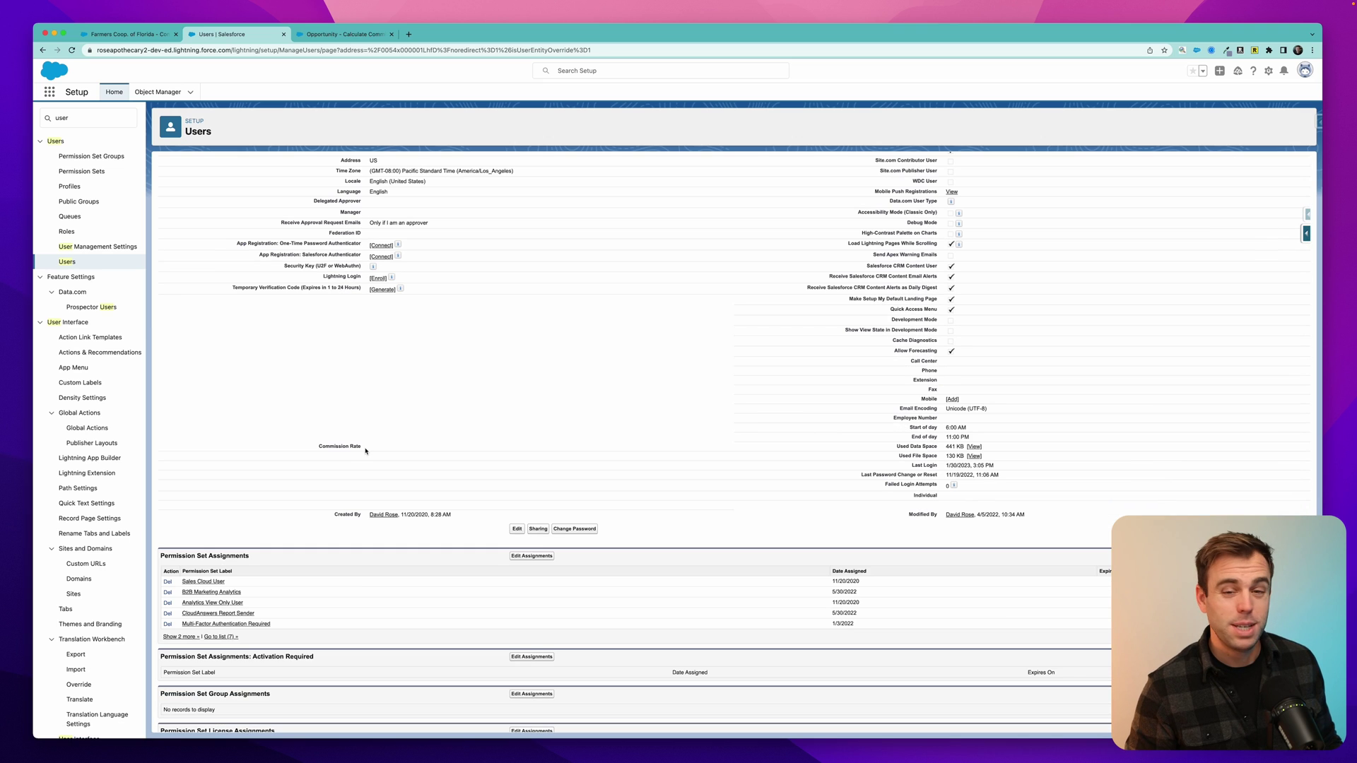
{"action": "left_click", "coordinate": [341, 447]}
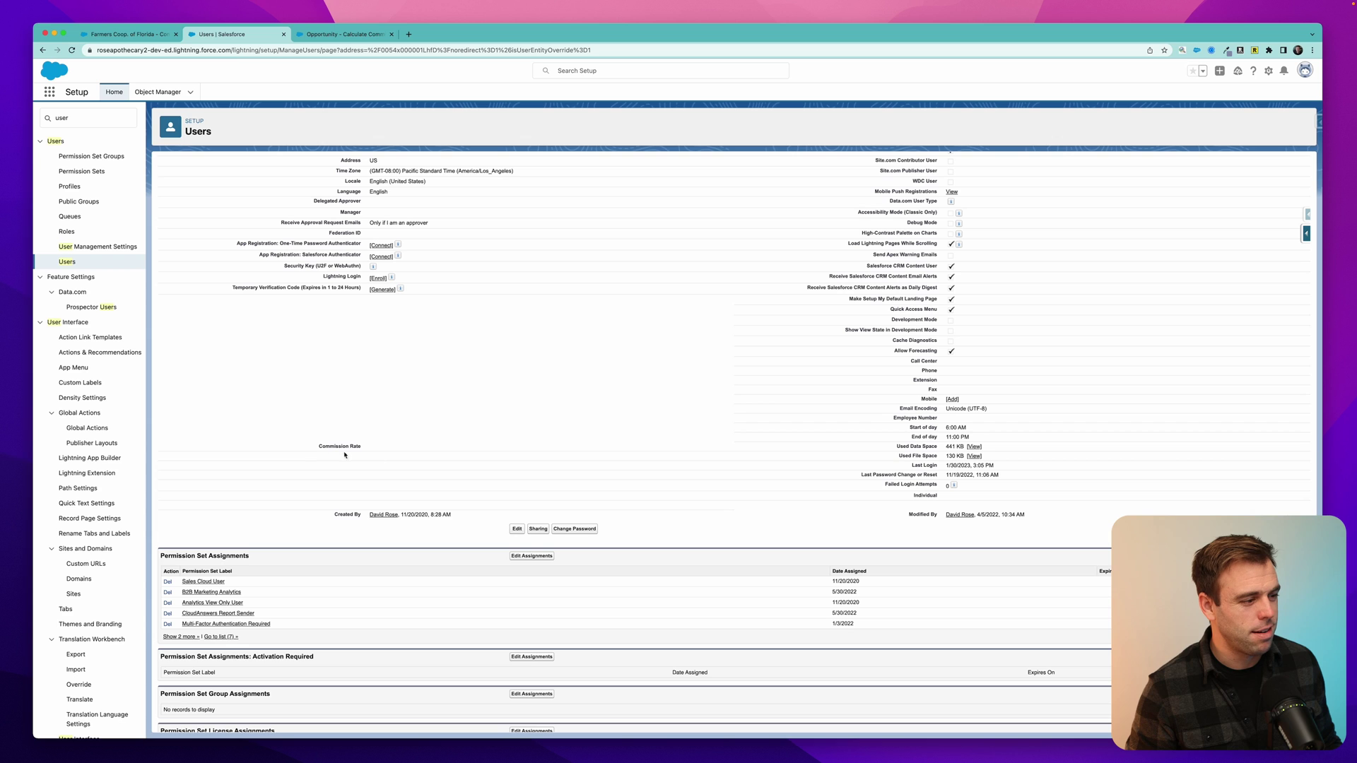
{"action": "left_click", "coordinate": [516, 530]}
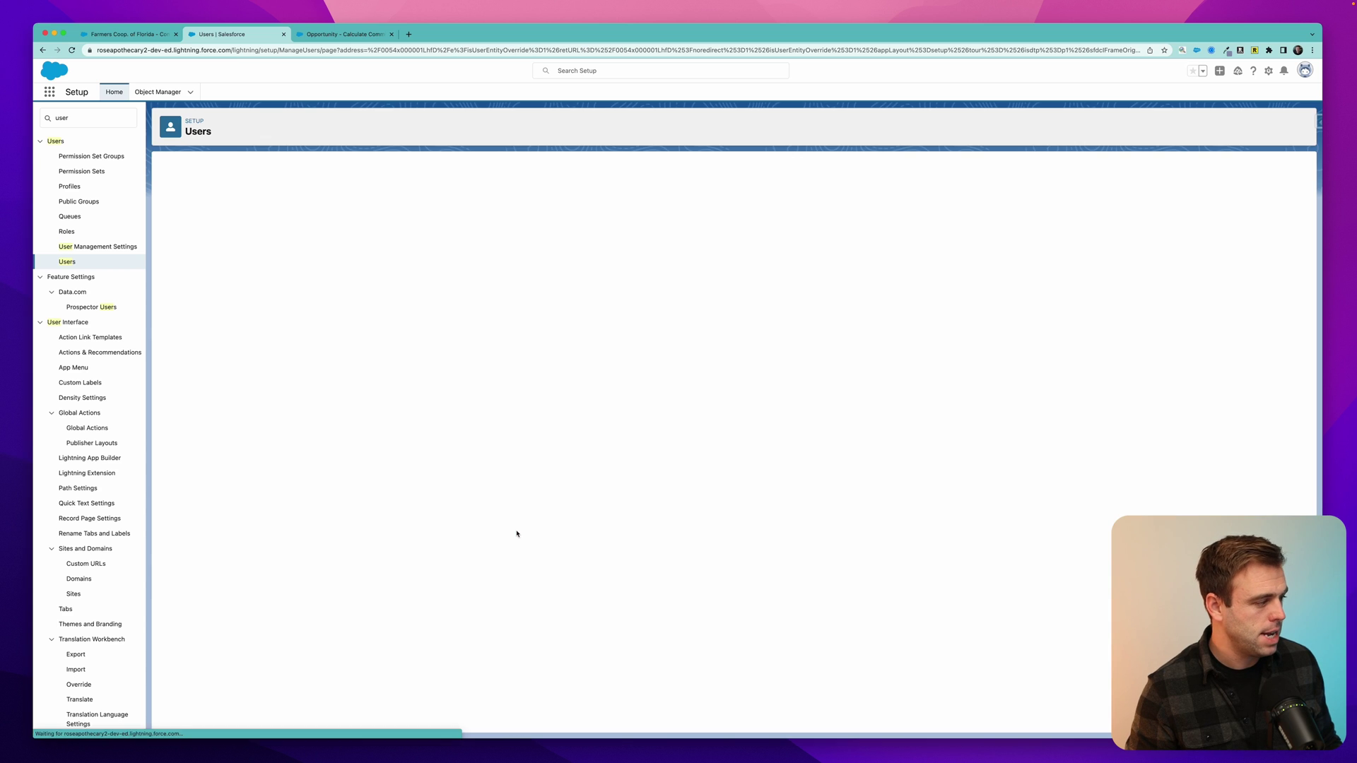
{"action": "scroll", "coordinate": [454, 425], "scroll_direction": "down", "scroll_amount": 5}
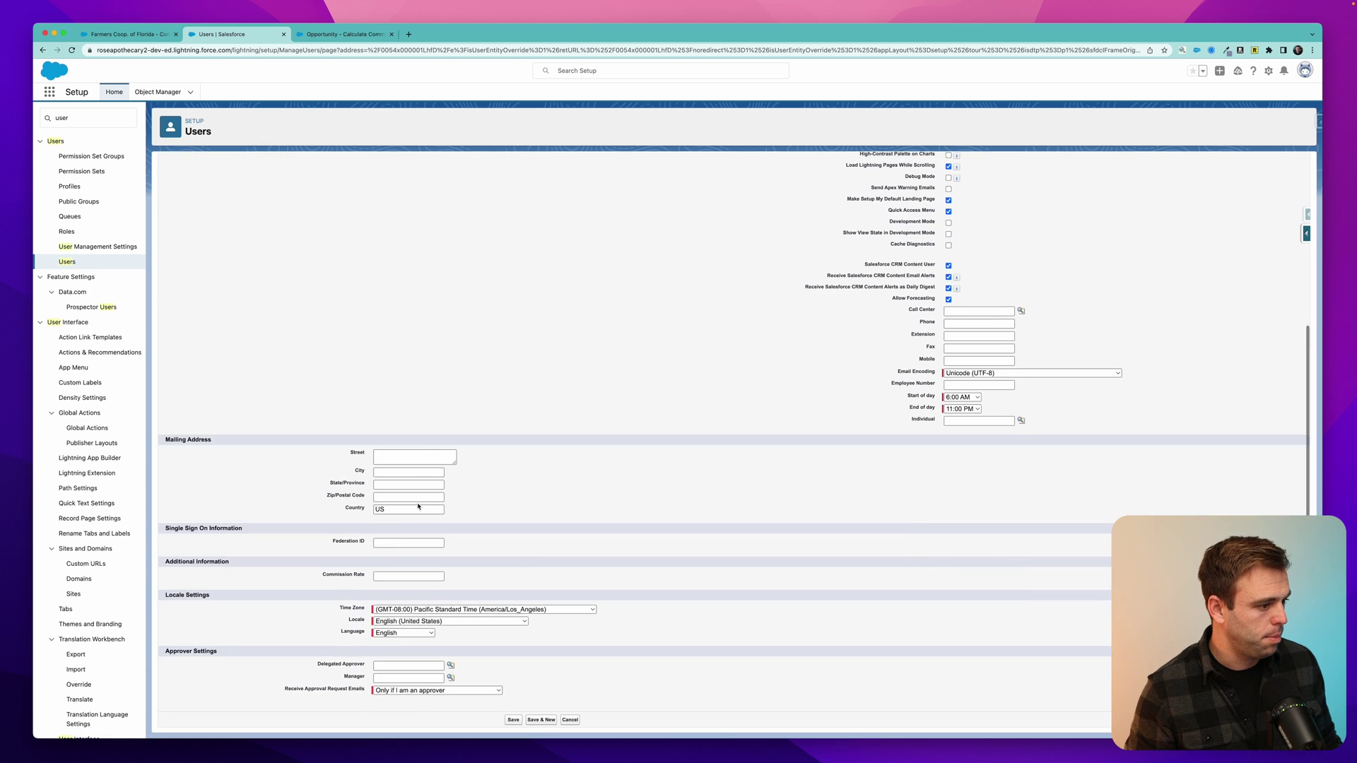
{"action": "left_click", "coordinate": [394, 576]}
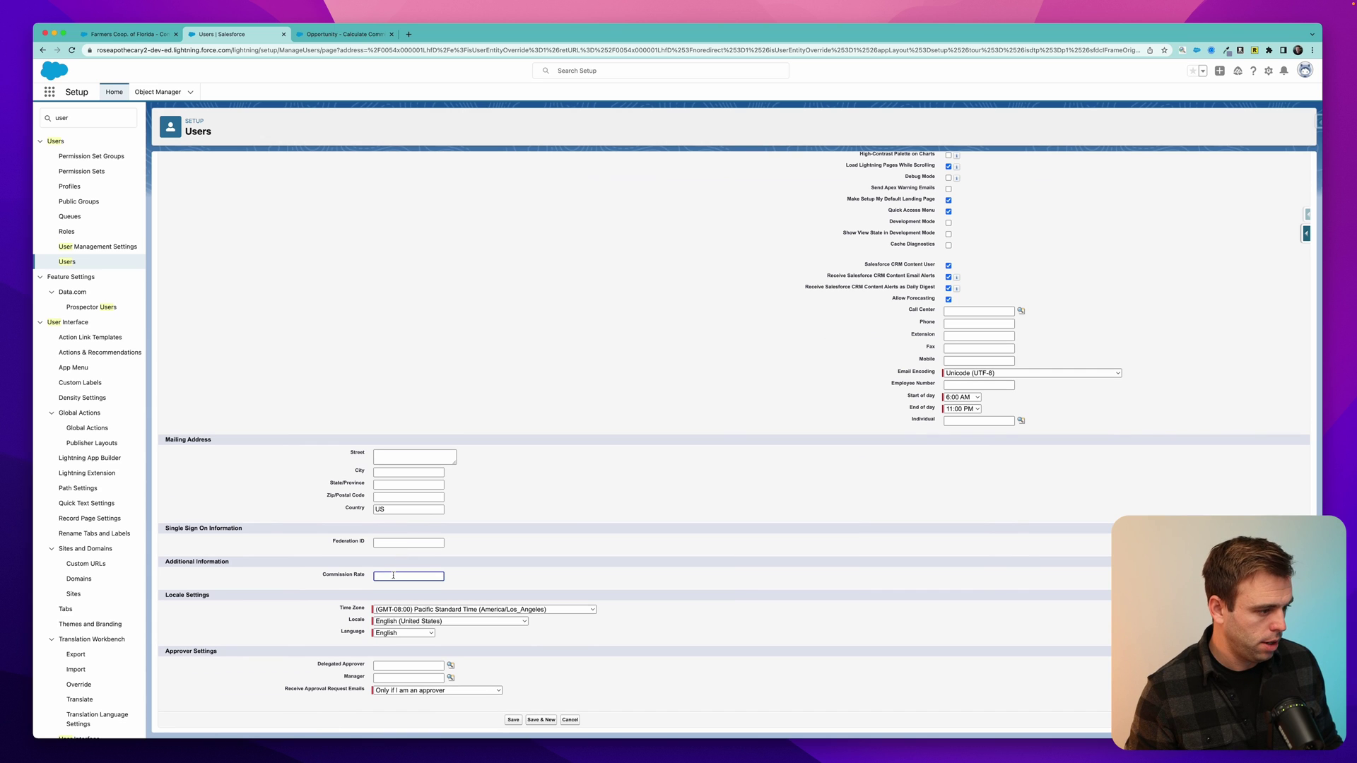
{"action": "left_click", "coordinate": [658, 571]}
{"action": "left_click", "coordinate": [514, 720]}
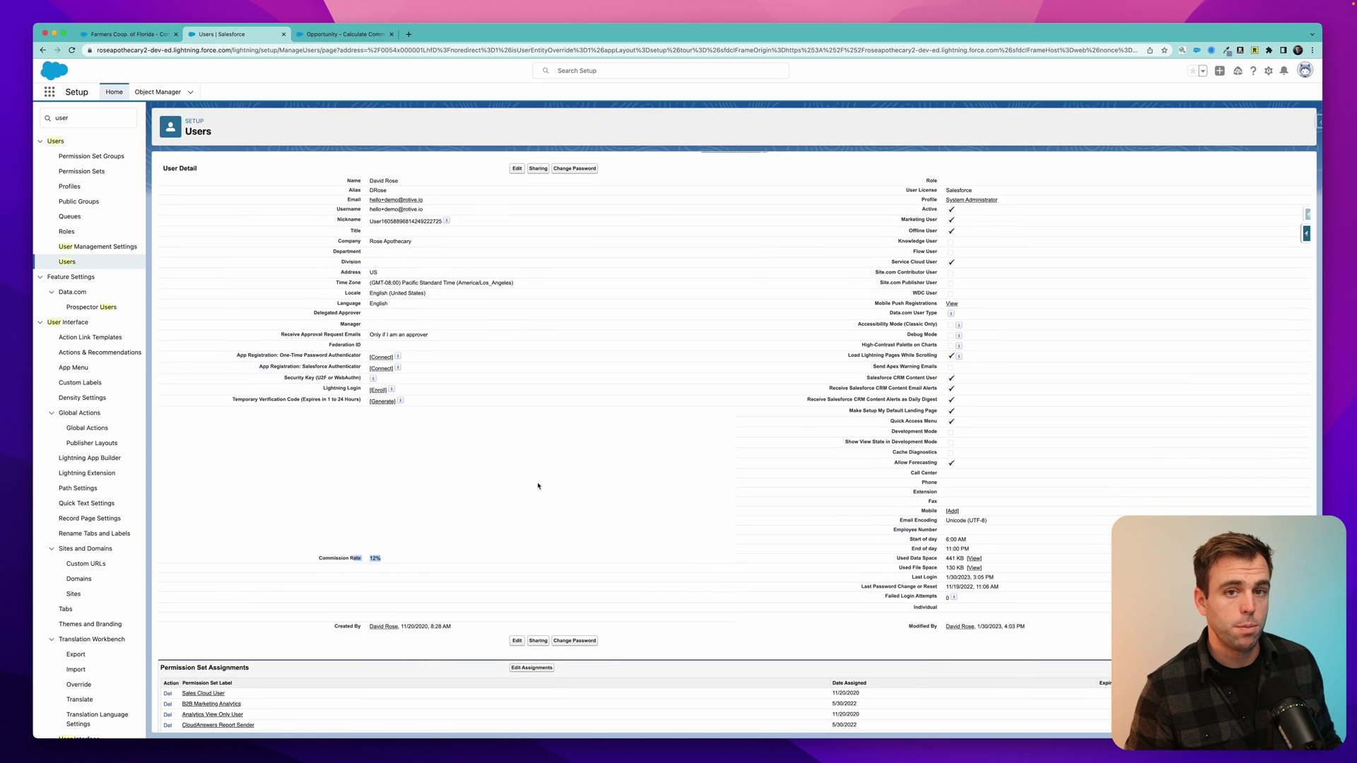
Reload the Opportunity - Calculate Commission flow and remove the fixed 0.1 rate from its CommissionCalculation formula.
{"action": "key", "text": "ctrl+Tab"}
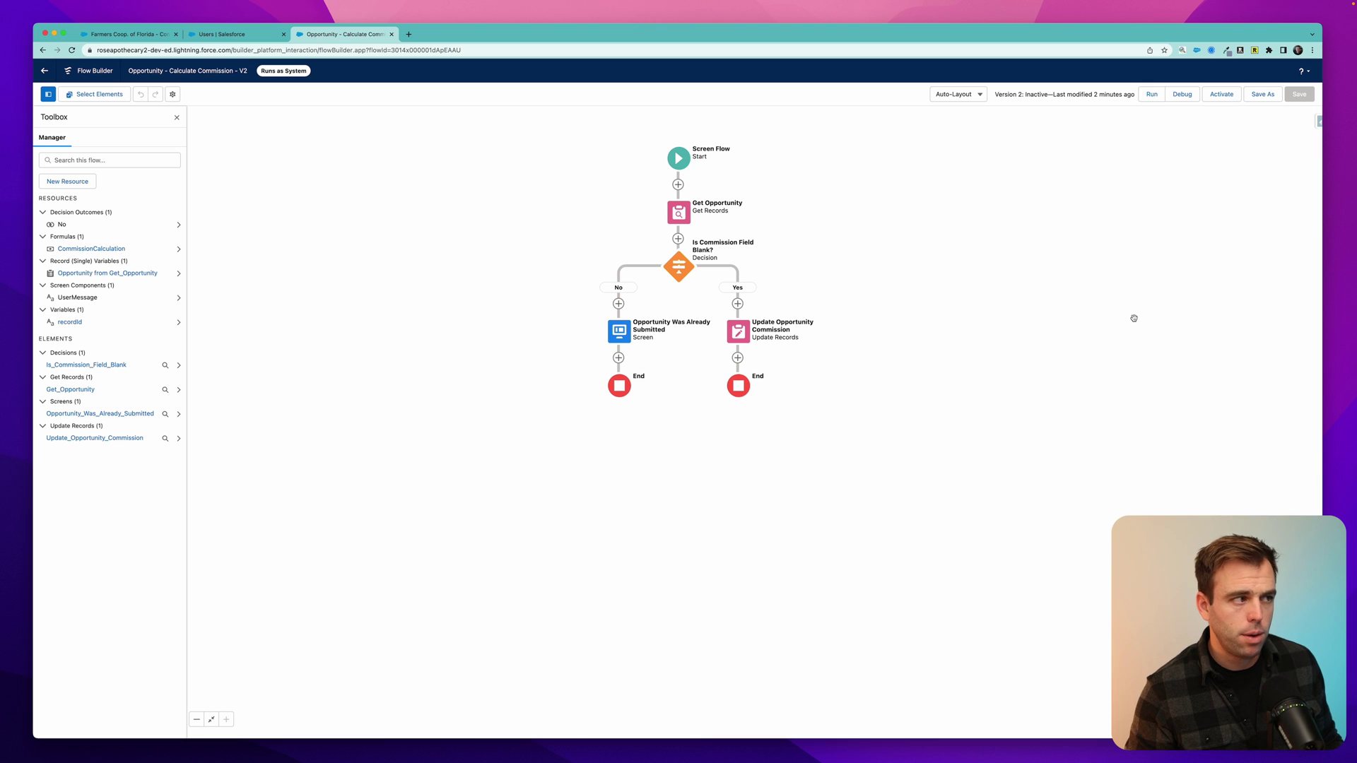
{"action": "key", "text": "super+r"}
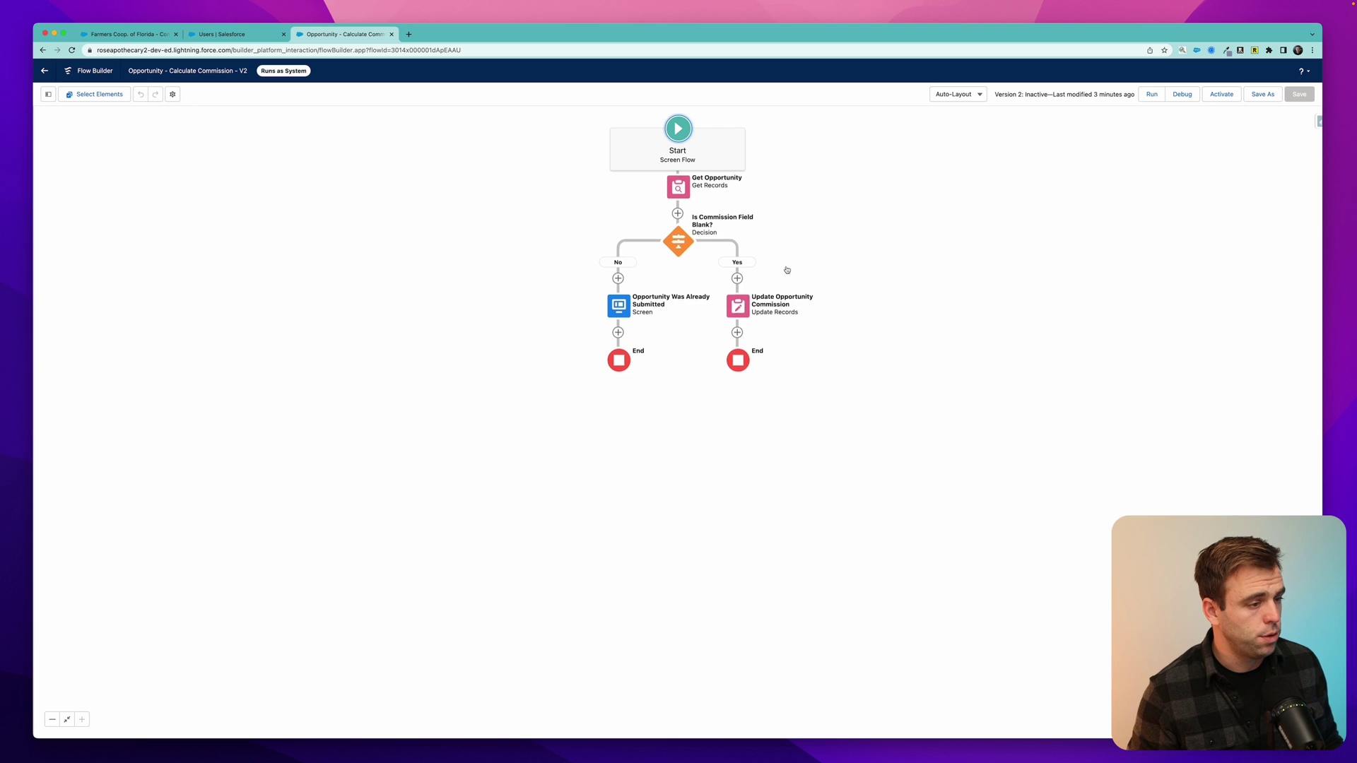
{"action": "left_click", "coordinate": [50, 96]}
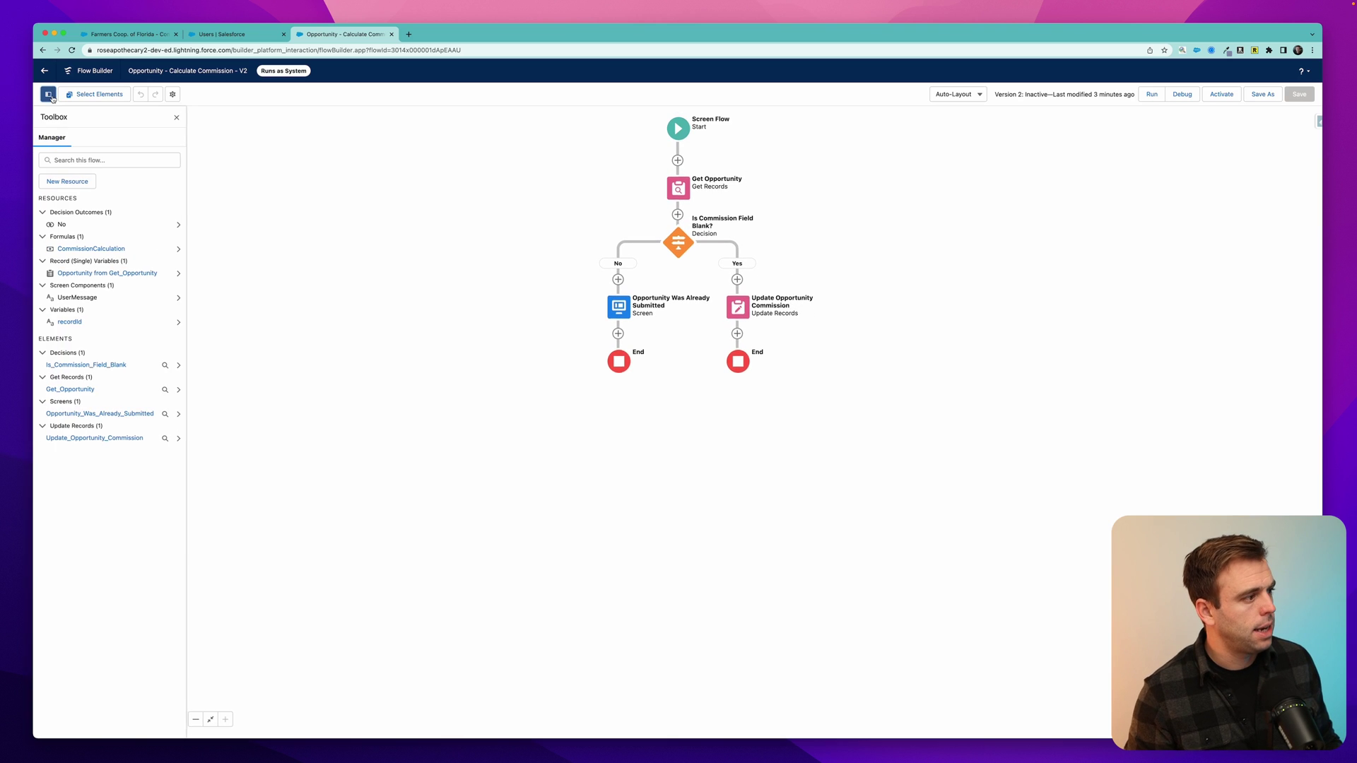
{"action": "left_click", "coordinate": [92, 248]}
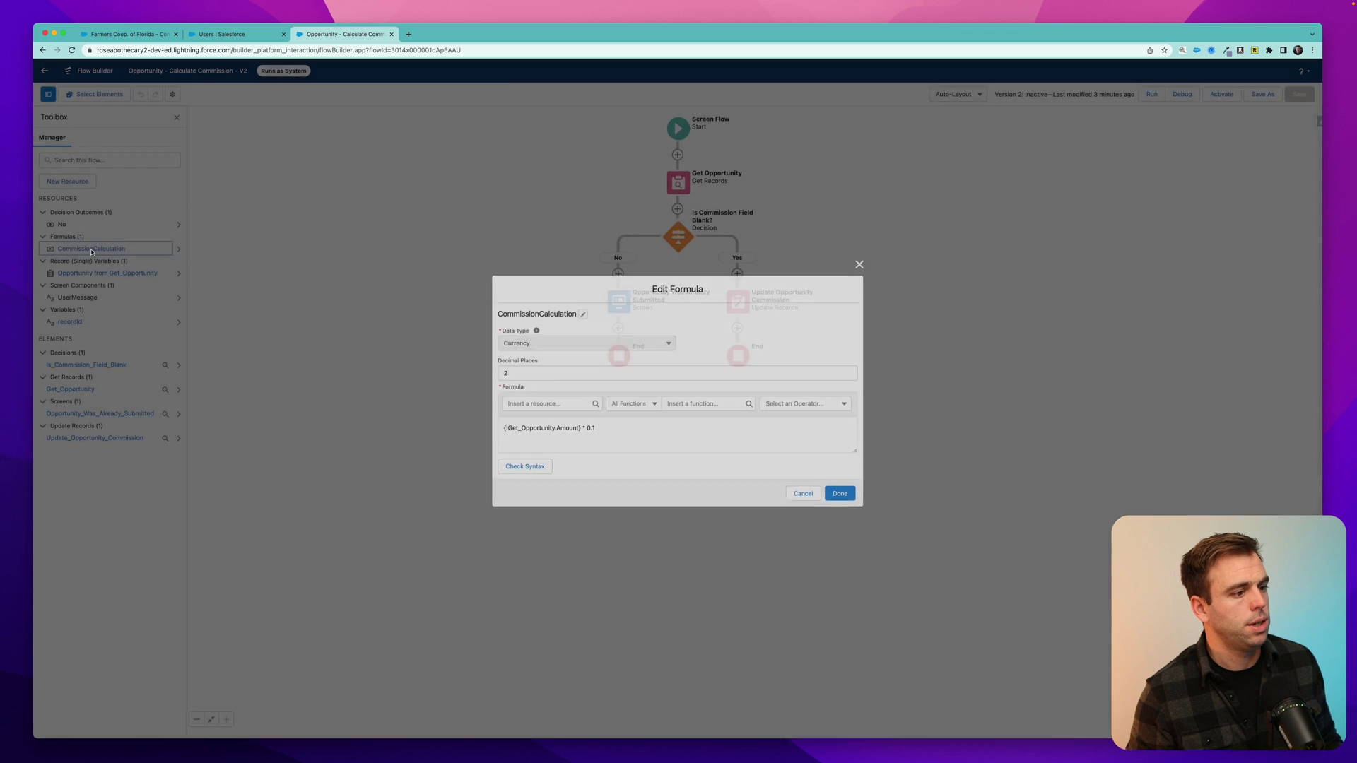
{"action": "left_click", "coordinate": [612, 436]}
{"action": "left_click_drag", "start_coordinate": [584, 429], "coordinate": [637, 430]}
{"action": "key", "text": "BackSpace"}
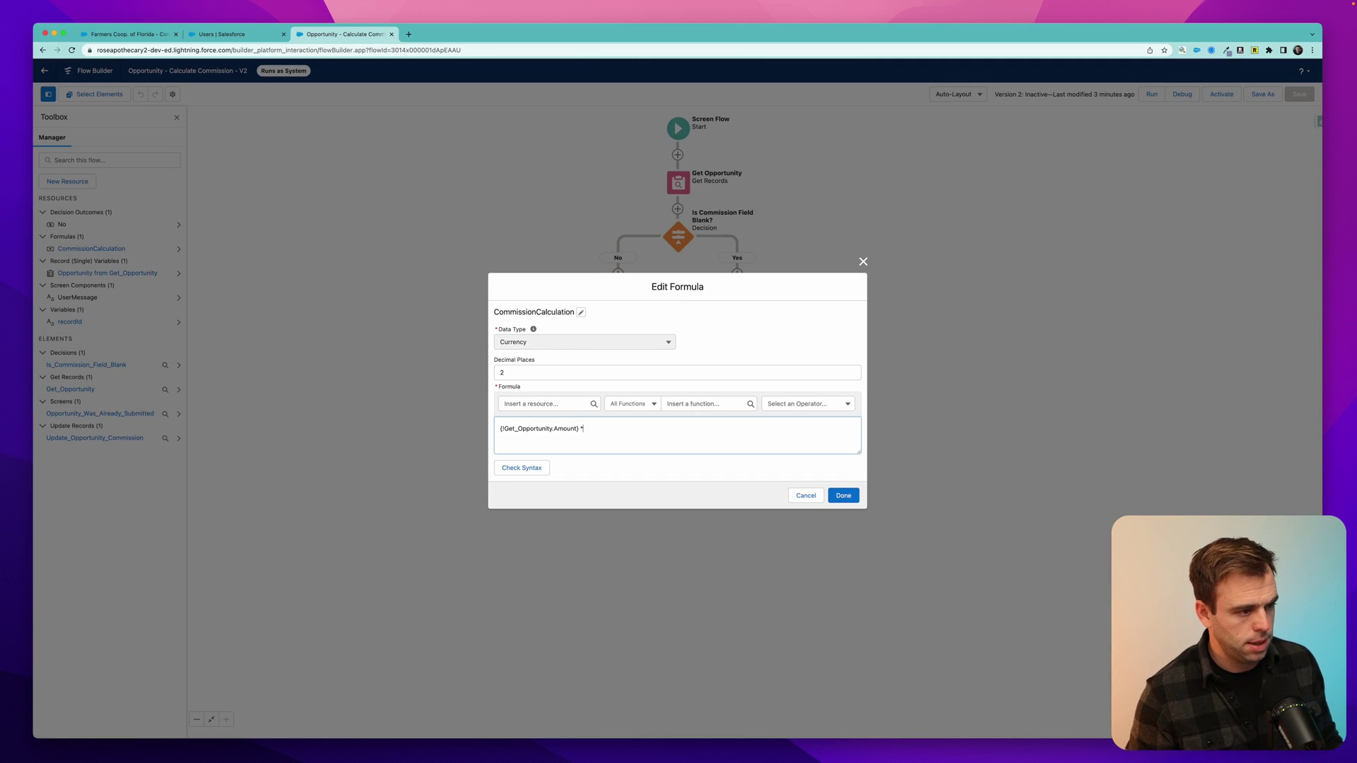
Insert the opportunity owner's Commission_Rate__c from Get_Opportunity as the multiplier of Amount in the formula.
{"action": "left_click", "coordinate": [555, 409]}
{"action": "scroll", "coordinate": [544, 509], "scroll_direction": "down", "scroll_amount": 3}
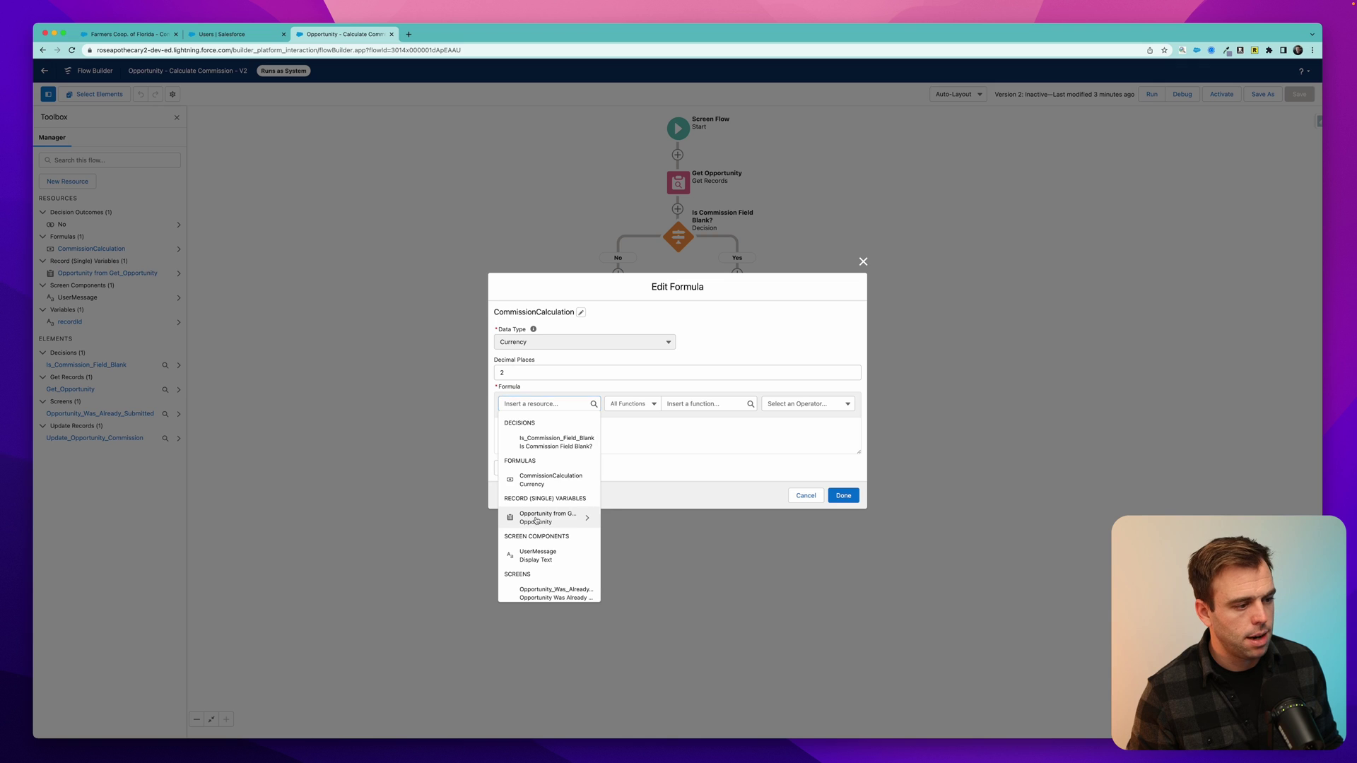
{"action": "left_click", "coordinate": [536, 518]}
{"action": "type", "text": "owner"}
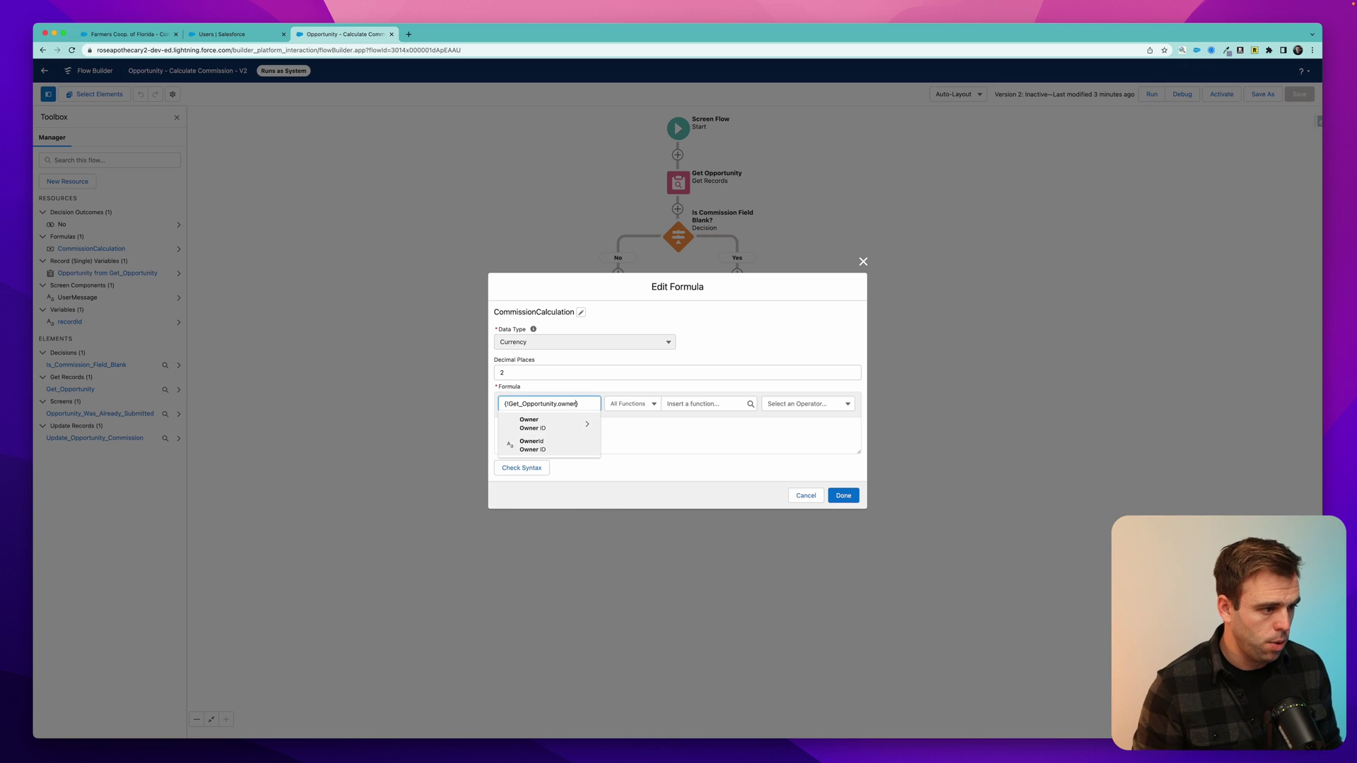
{"action": "key", "text": "Return"}
{"action": "type", "text": "comm"}
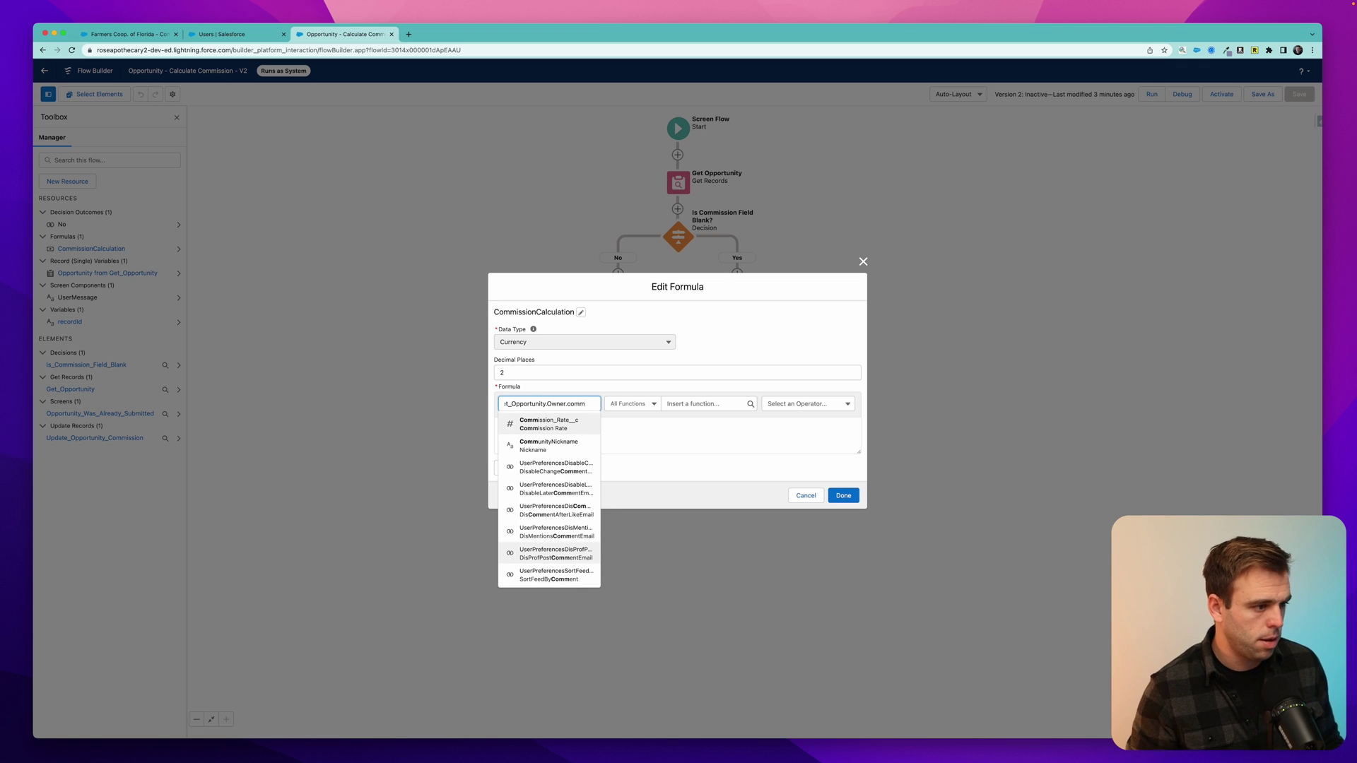
{"action": "key", "text": "Return"}
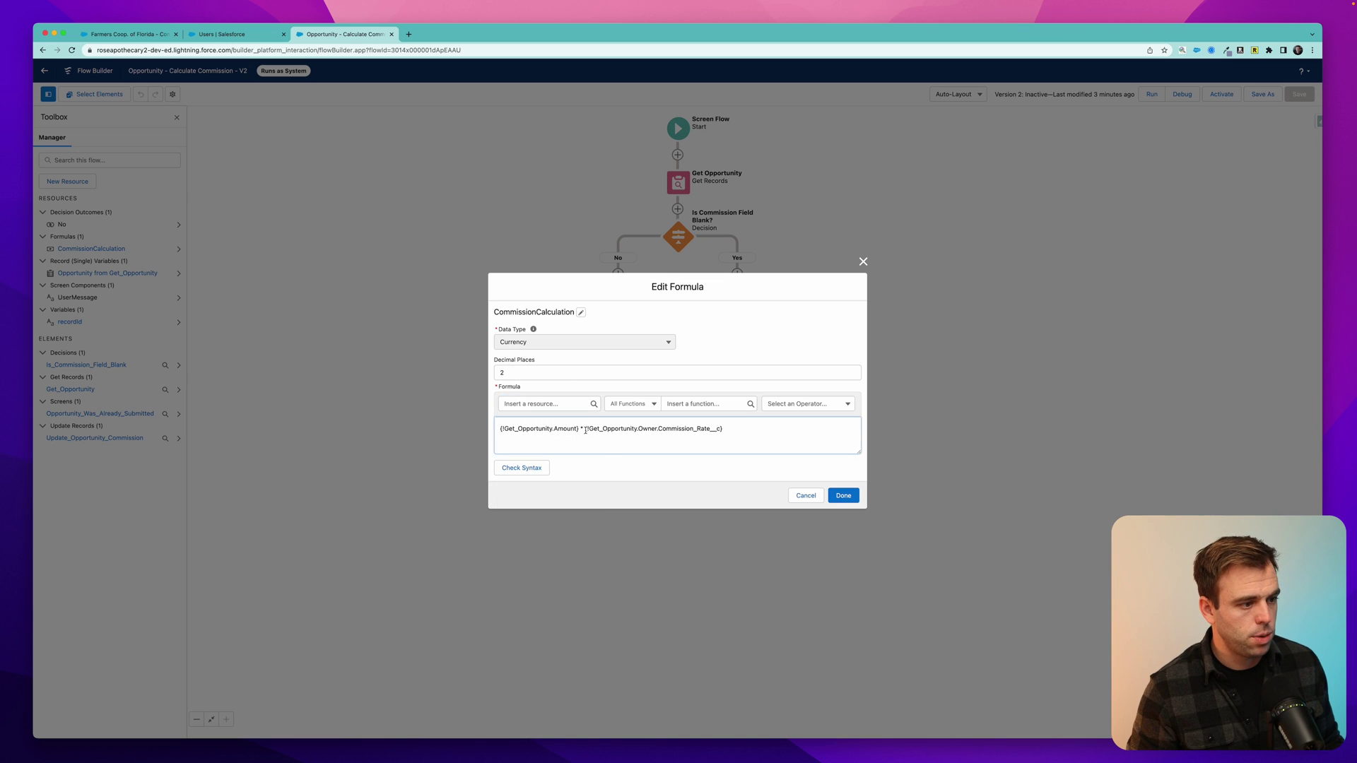
{"action": "left_click_drag", "start_coordinate": [585, 429], "coordinate": [821, 434]}
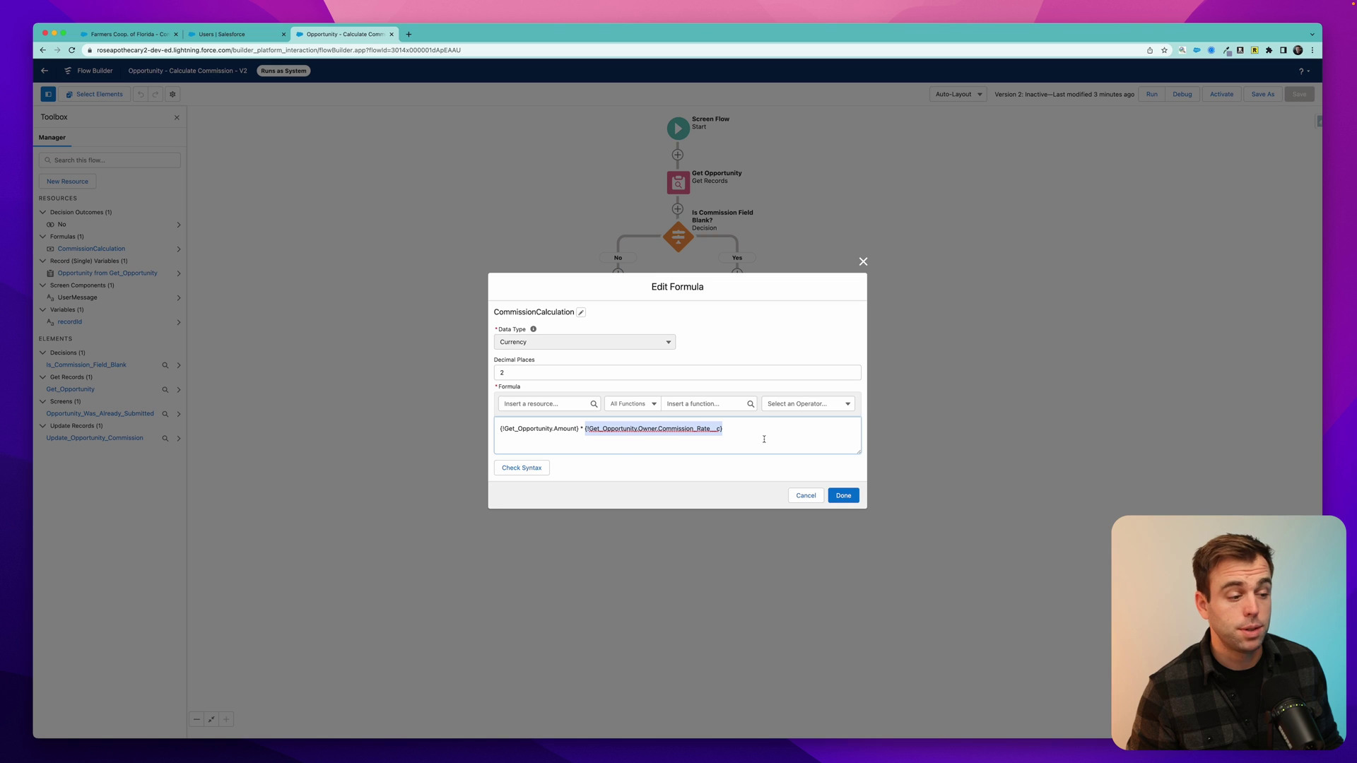
Accept the edited CommissionCalculation formula, then save and activate the flow version.
{"action": "left_click", "coordinate": [844, 496]}
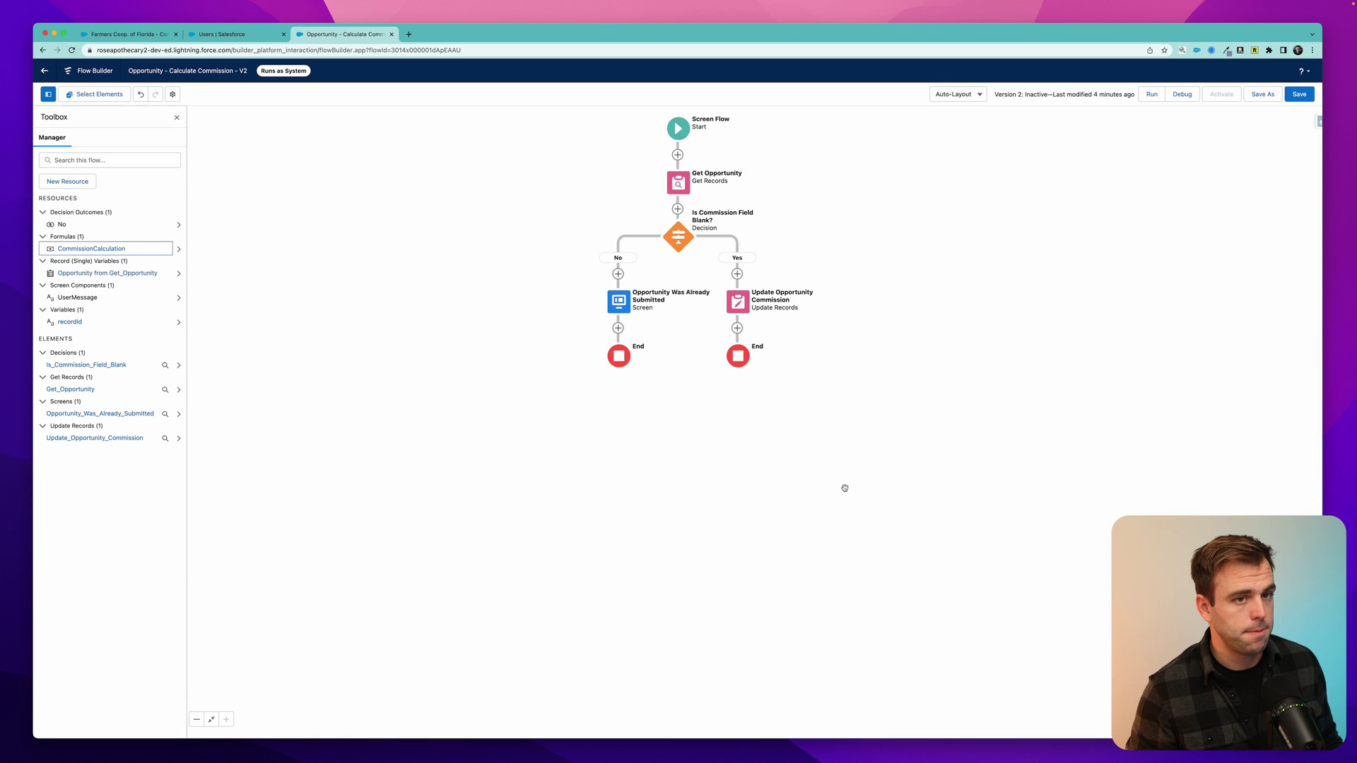
{"action": "left_click", "coordinate": [1302, 96]}
{"action": "left_click", "coordinate": [1224, 95]}
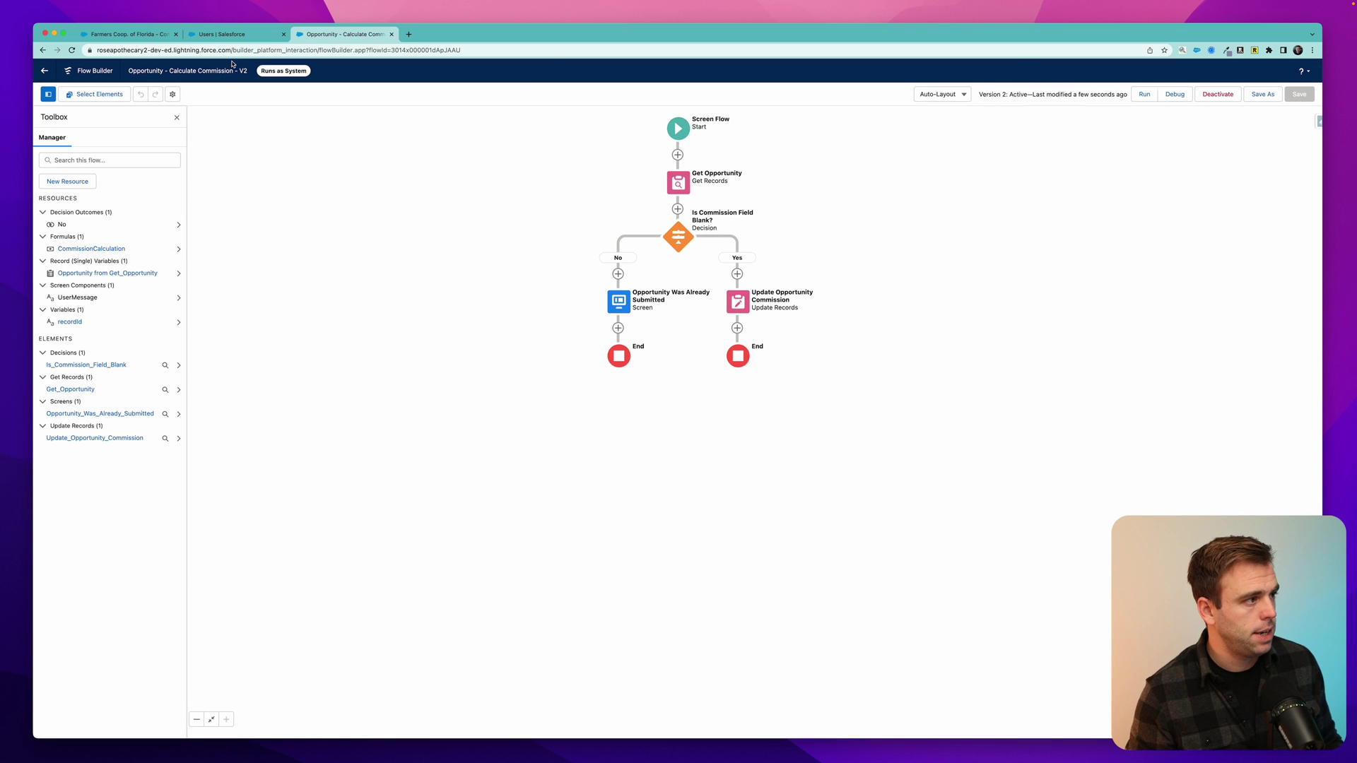
Review the Commission in the Farmers Coop. of Florida opportunity's details, then test Submit Opportunity and finish its message screen.
{"action": "left_click", "coordinate": [135, 34]}
{"action": "left_click", "coordinate": [113, 230]}
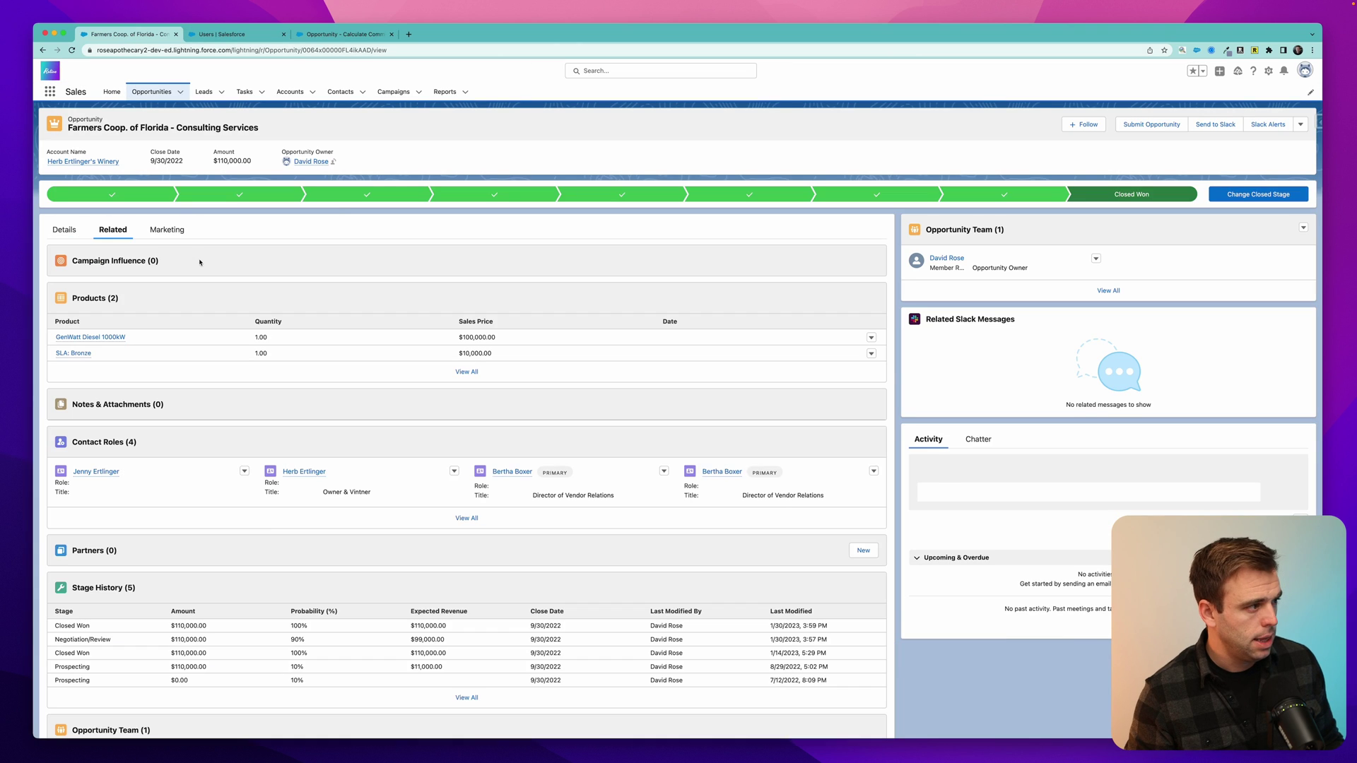
{"action": "left_click", "coordinate": [65, 230]}
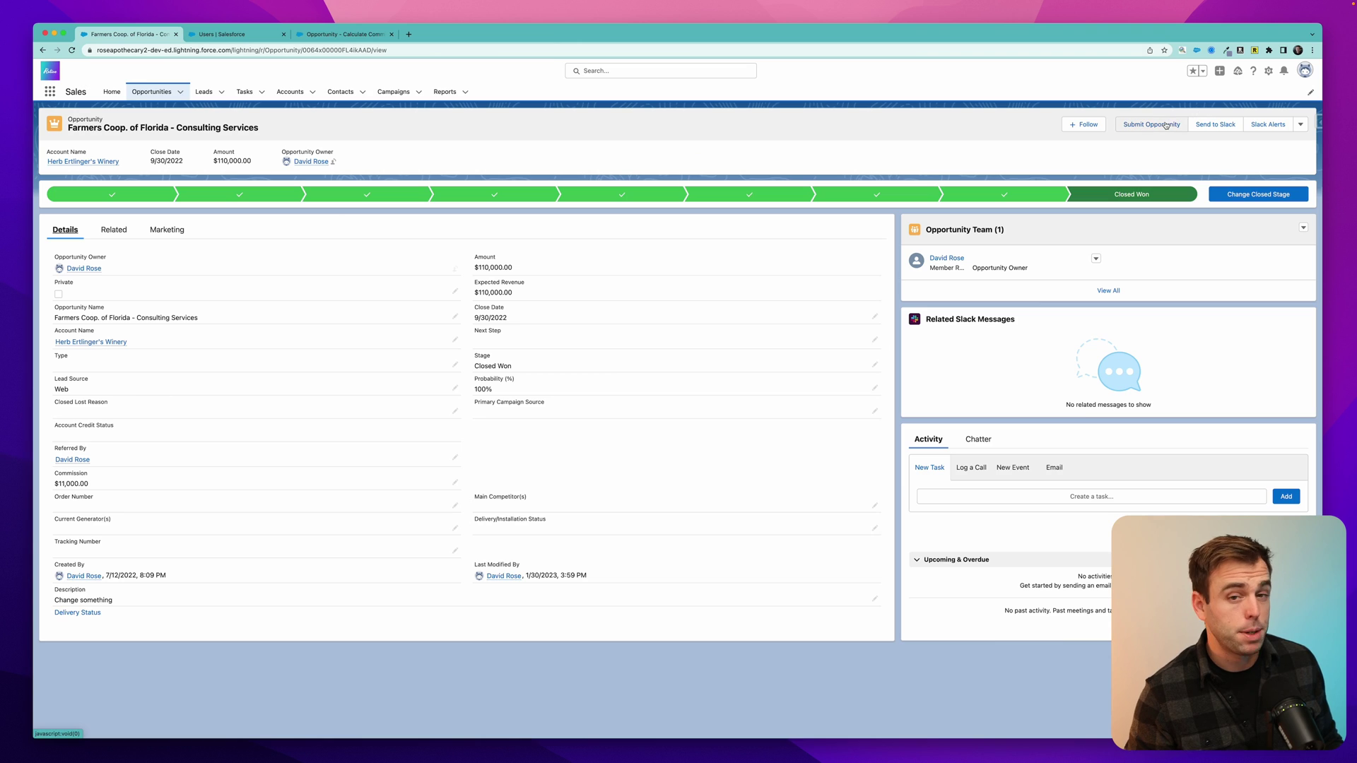
{"action": "triple_click", "coordinate": [76, 482]}
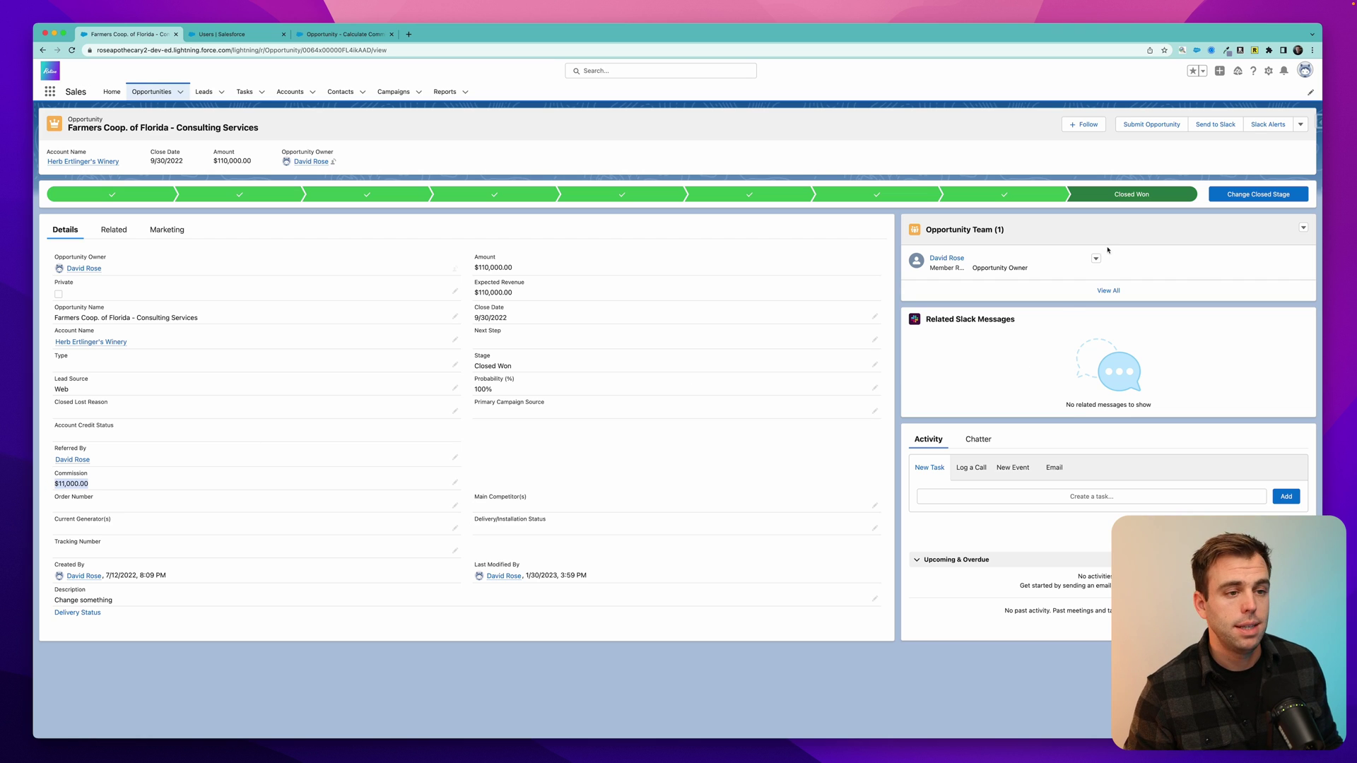
{"action": "left_click", "coordinate": [1151, 124]}
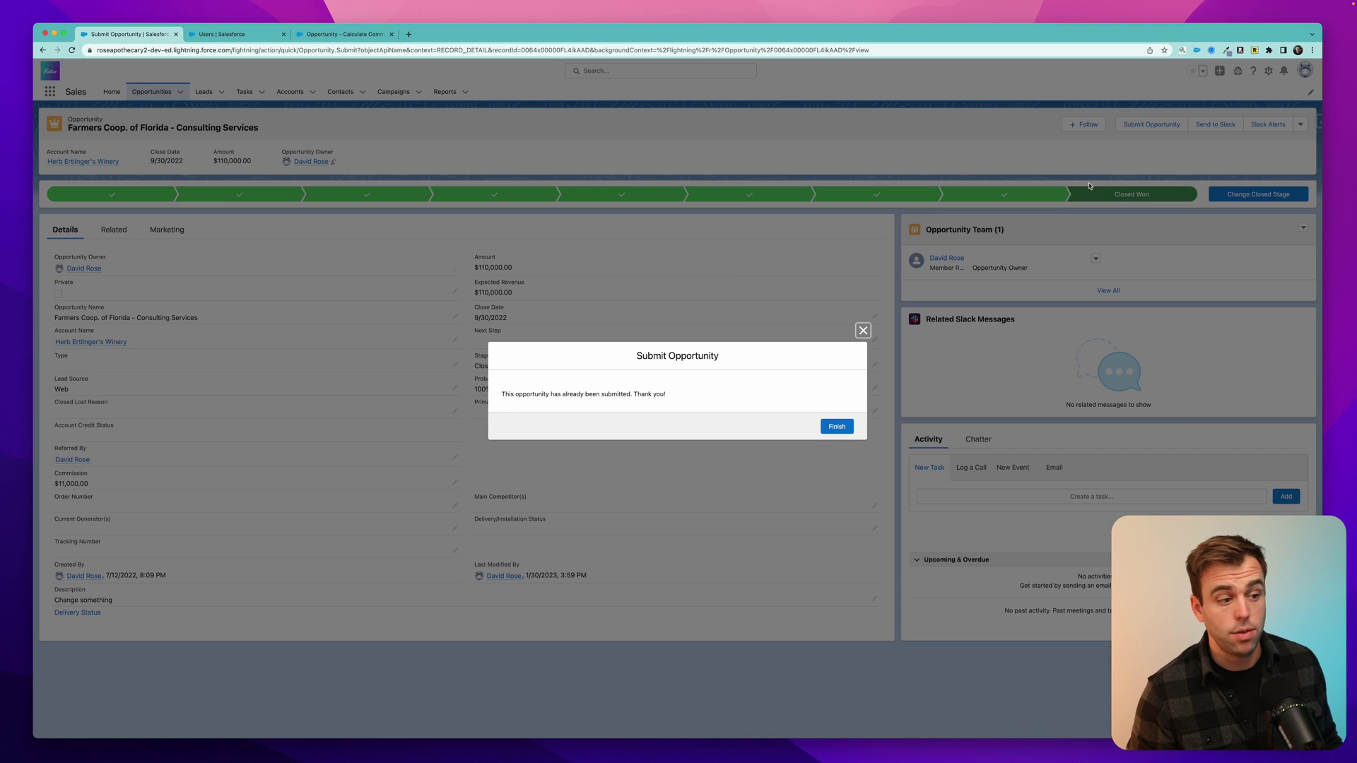
{"action": "left_click_drag", "start_coordinate": [513, 394], "coordinate": [694, 394]}
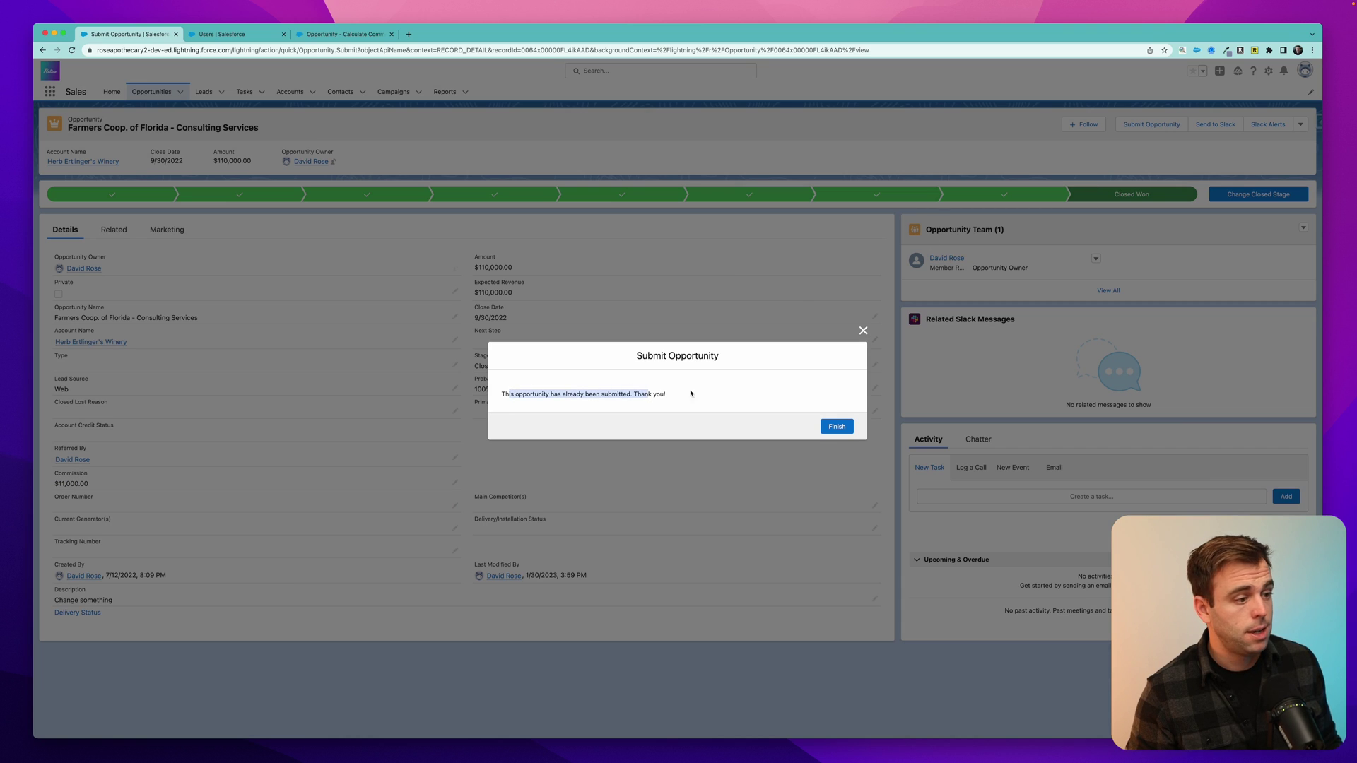
{"action": "left_click", "coordinate": [708, 395]}
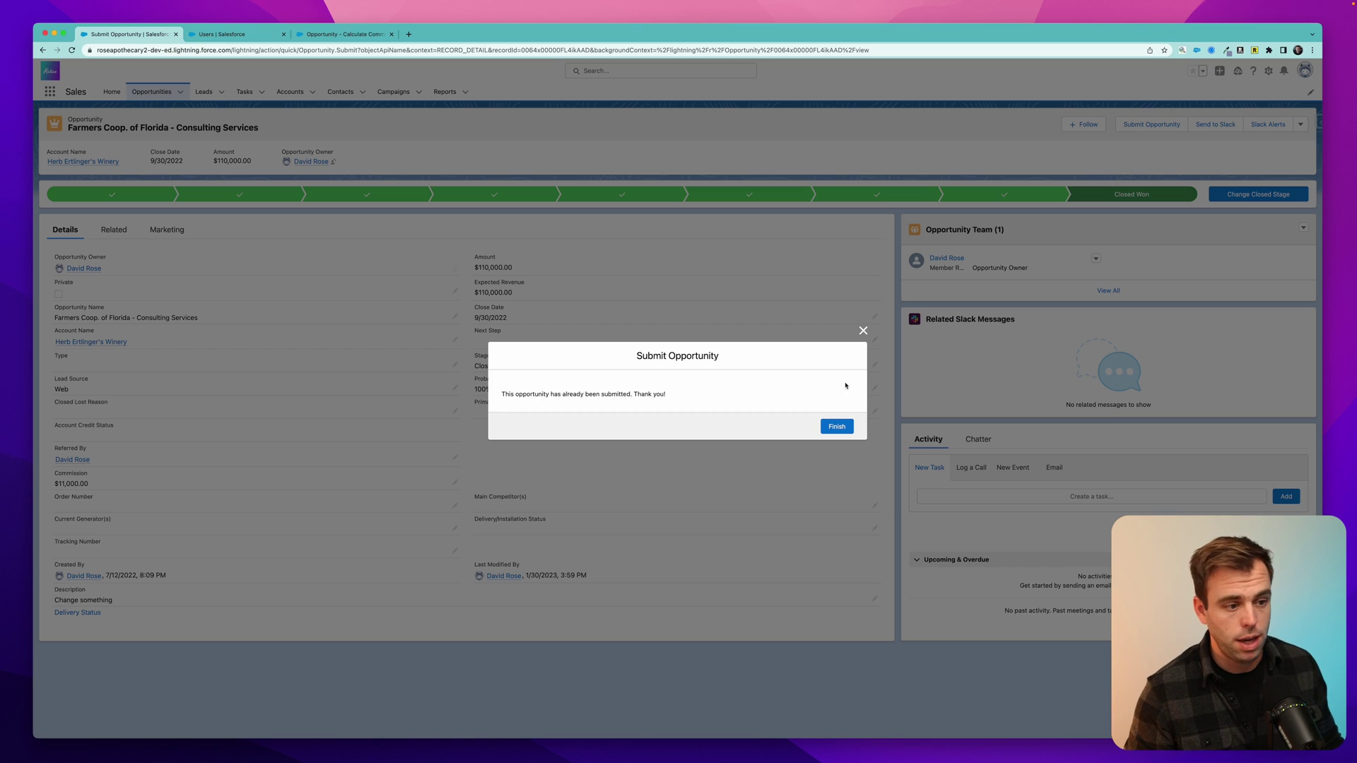
{"action": "left_click", "coordinate": [836, 426]}
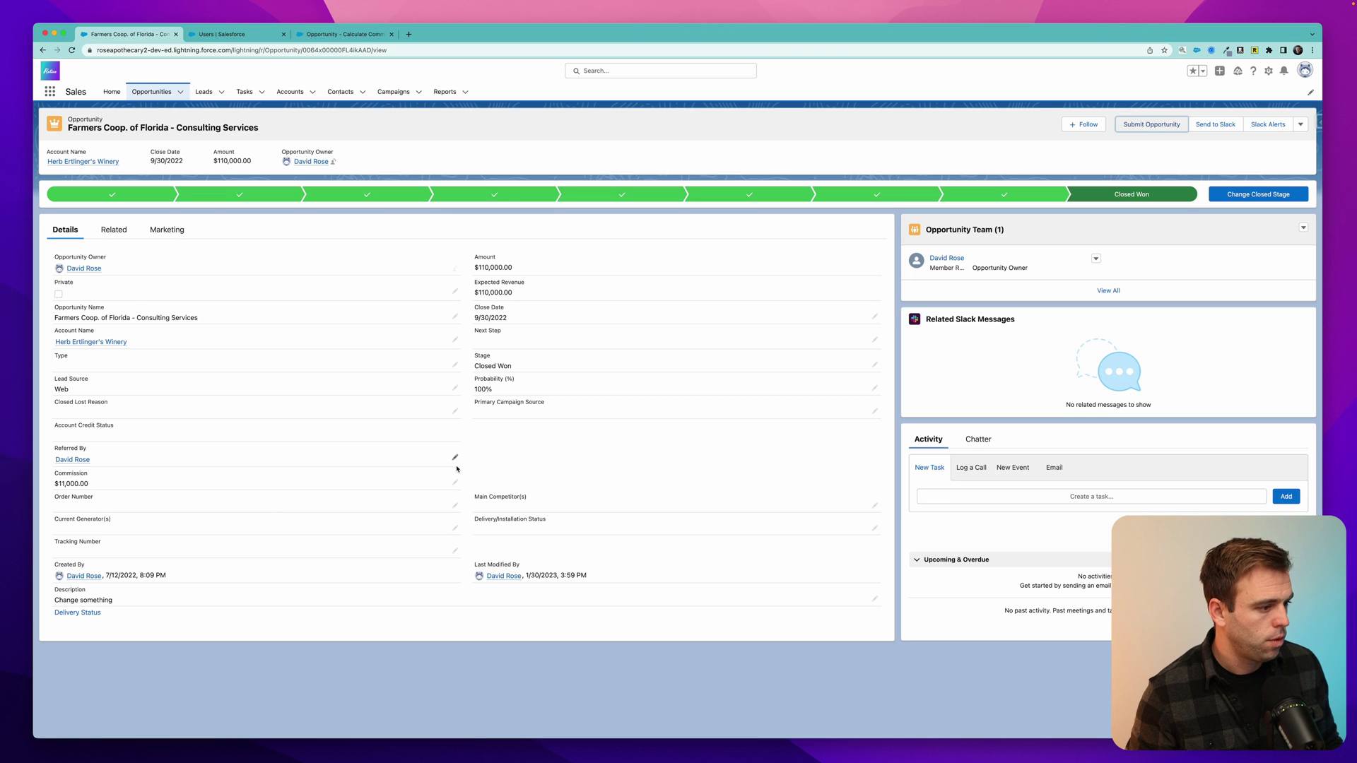
Clear the opportunity's Commission field and save the record.
{"action": "left_click", "coordinate": [455, 481]}
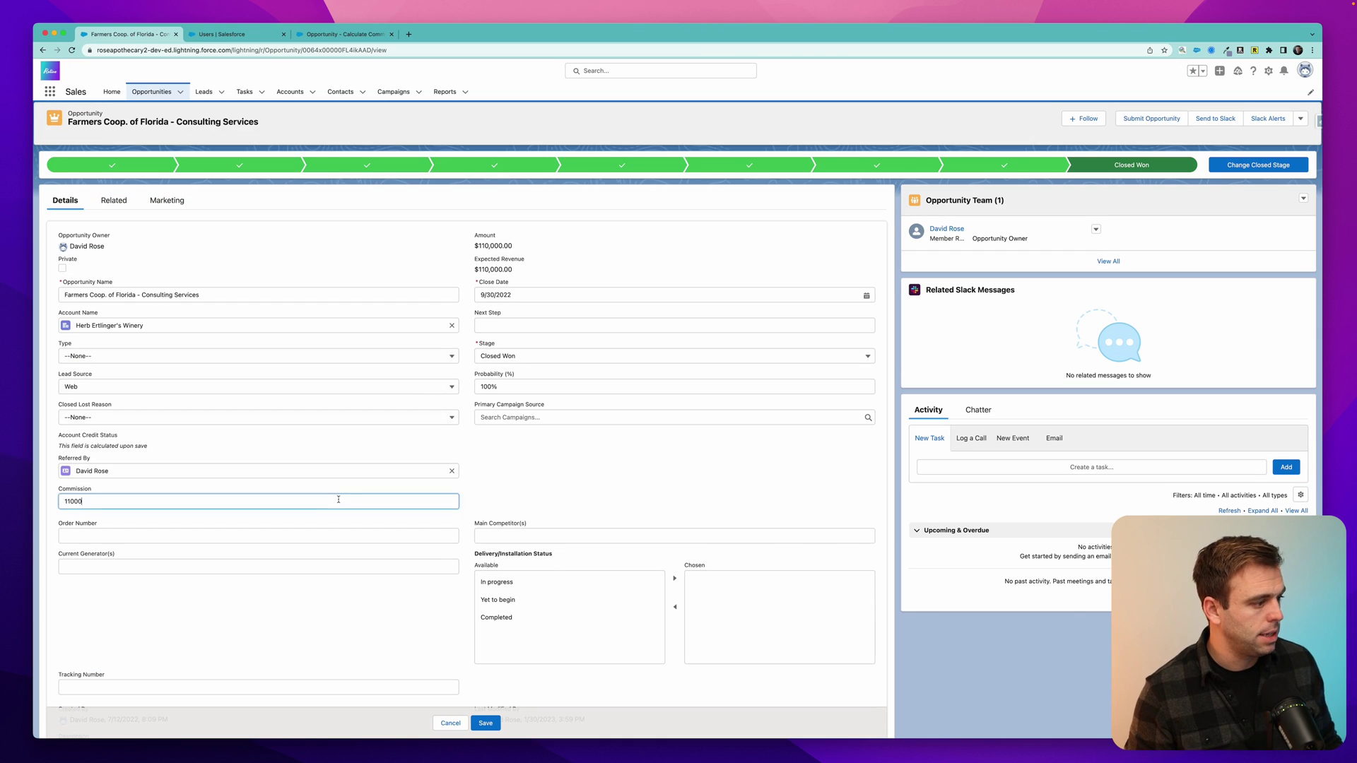
{"action": "key", "text": "BackSpace"}
{"action": "left_click", "coordinate": [486, 722]}
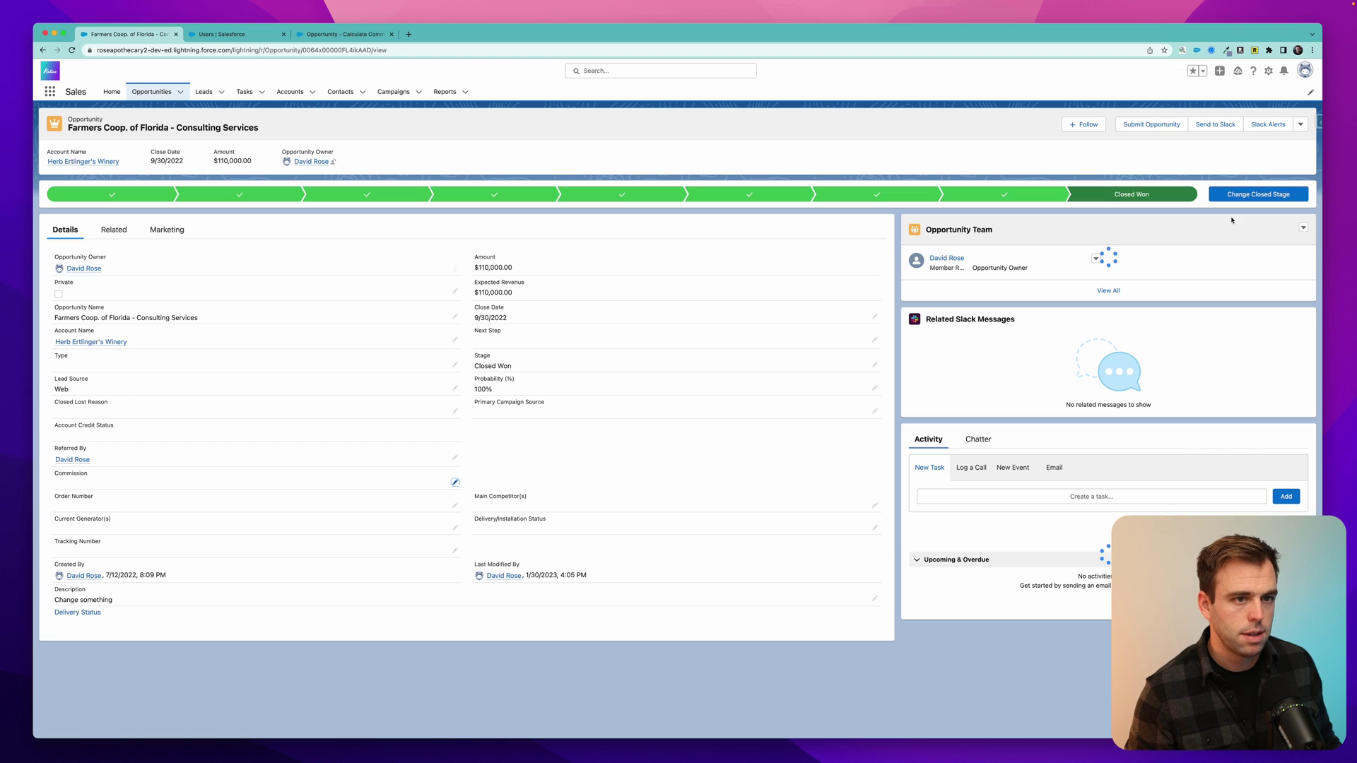
Run Submit Opportunity on the record with the blank Commission, close the dialog, and check the calculated Commission.
{"action": "left_click", "coordinate": [1152, 126]}
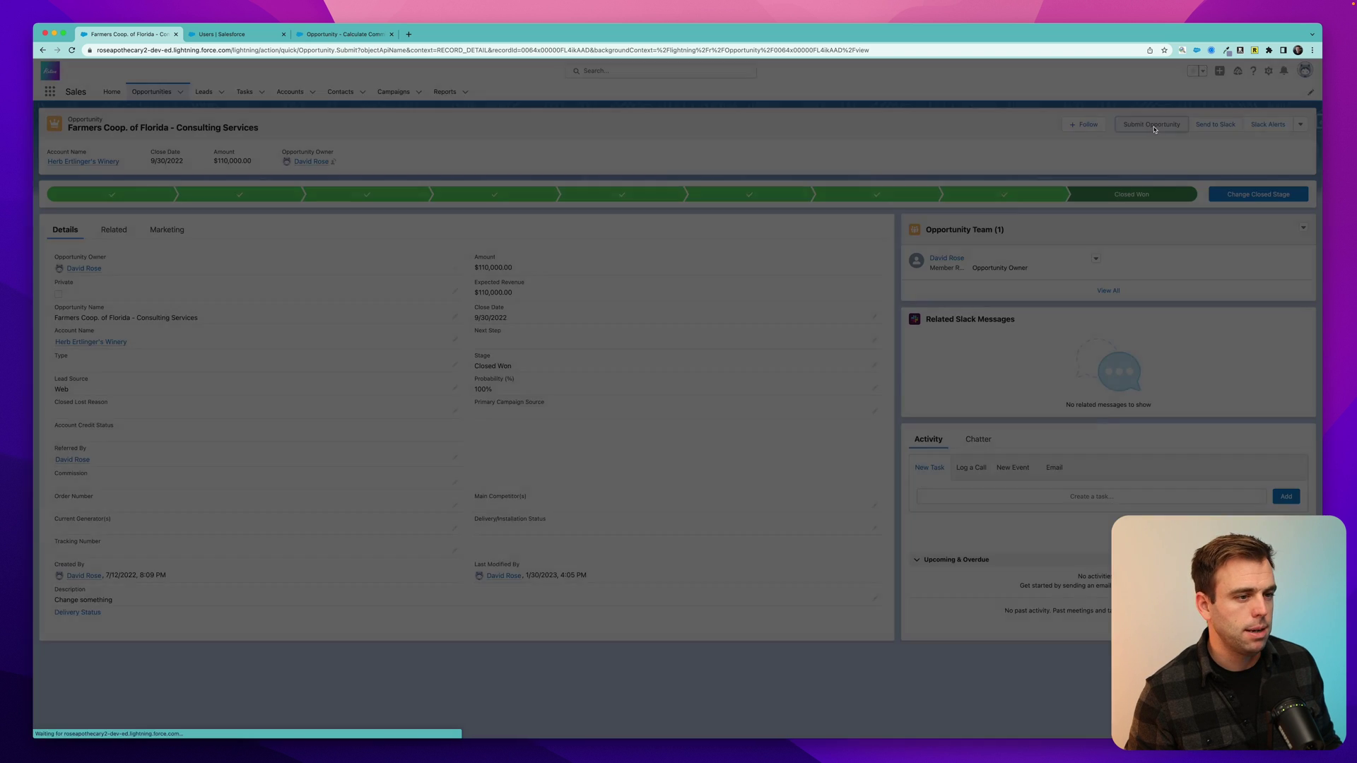
{"action": "left_click", "coordinate": [863, 344]}
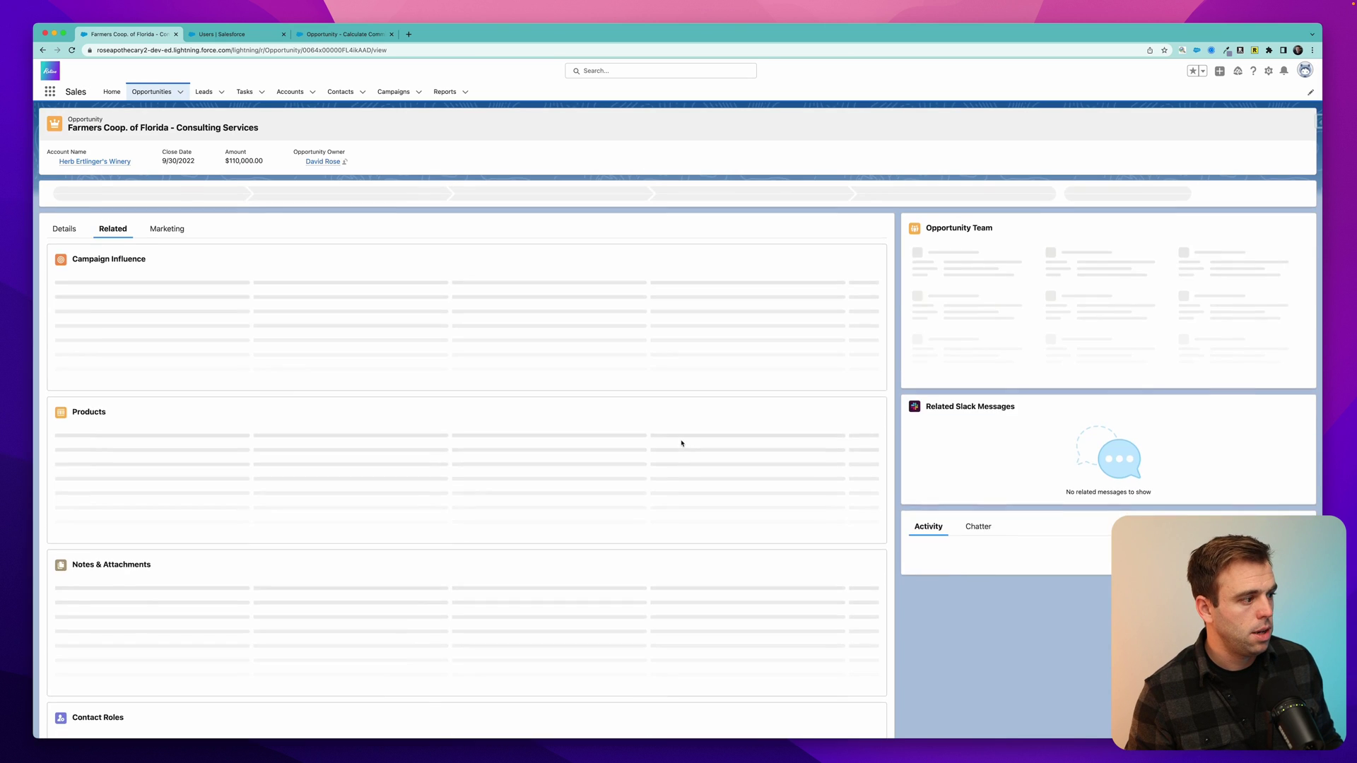
{"action": "left_click_drag", "start_coordinate": [104, 484], "coordinate": [36, 487]}
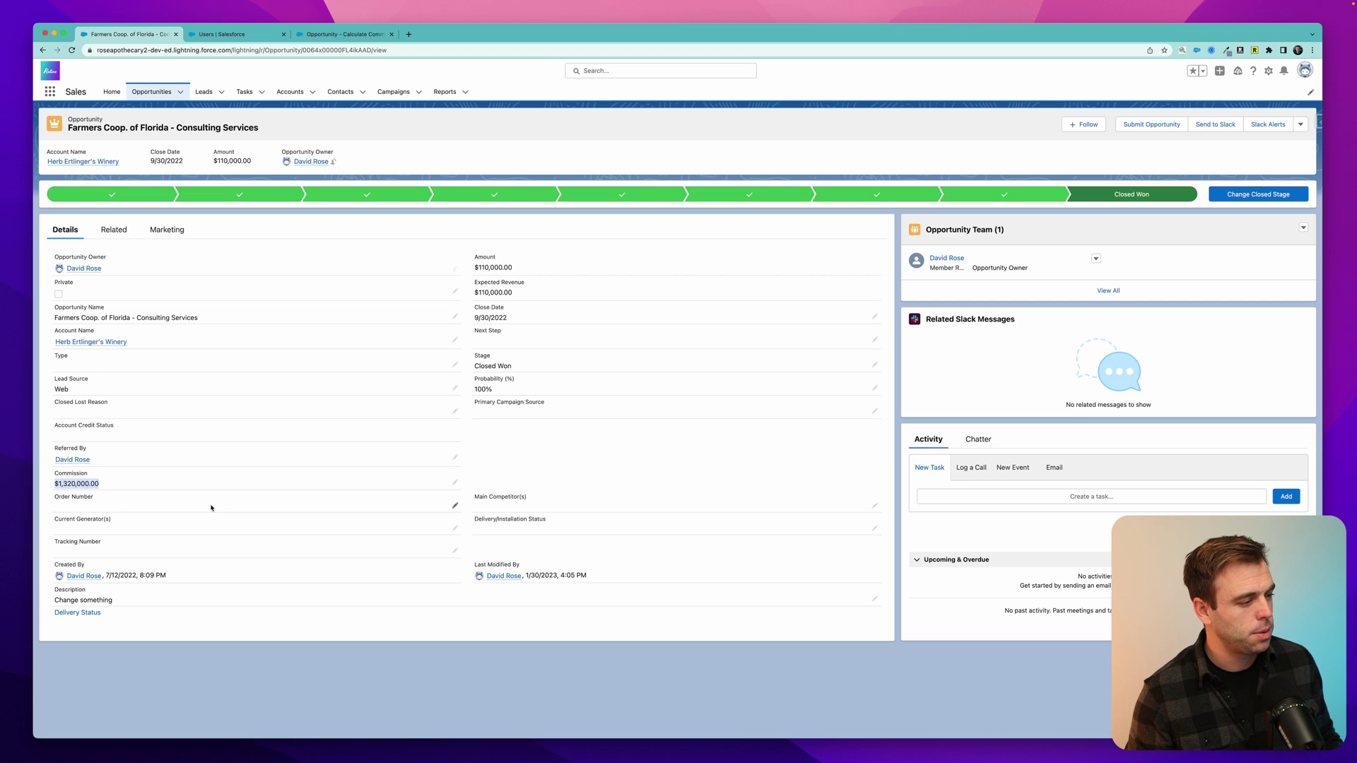
{"action": "left_click", "coordinate": [130, 487]}
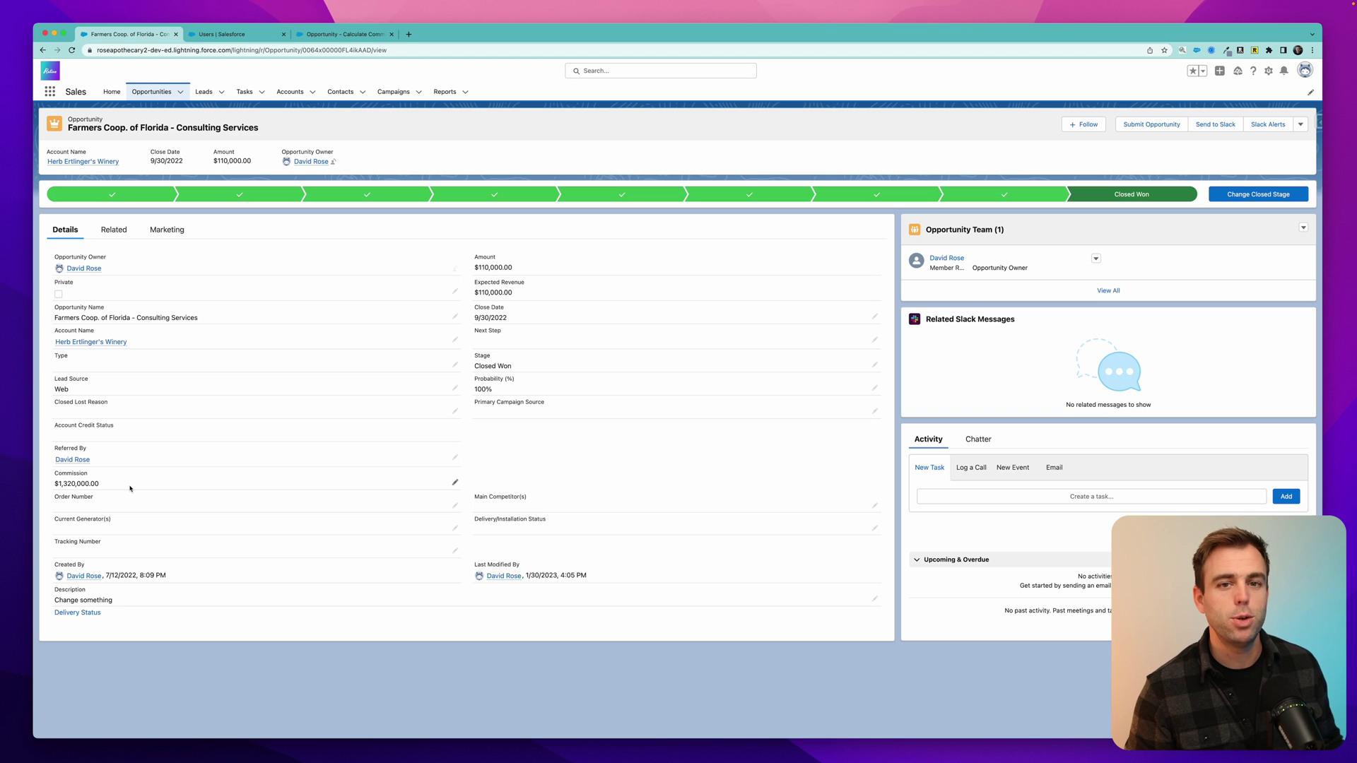
Edit the flow's CommissionCalculation formula to multiply Amount by the owner's Commission_Rate__c divided by 100 in parentheses, and save the flow.
{"action": "left_click", "coordinate": [343, 34]}
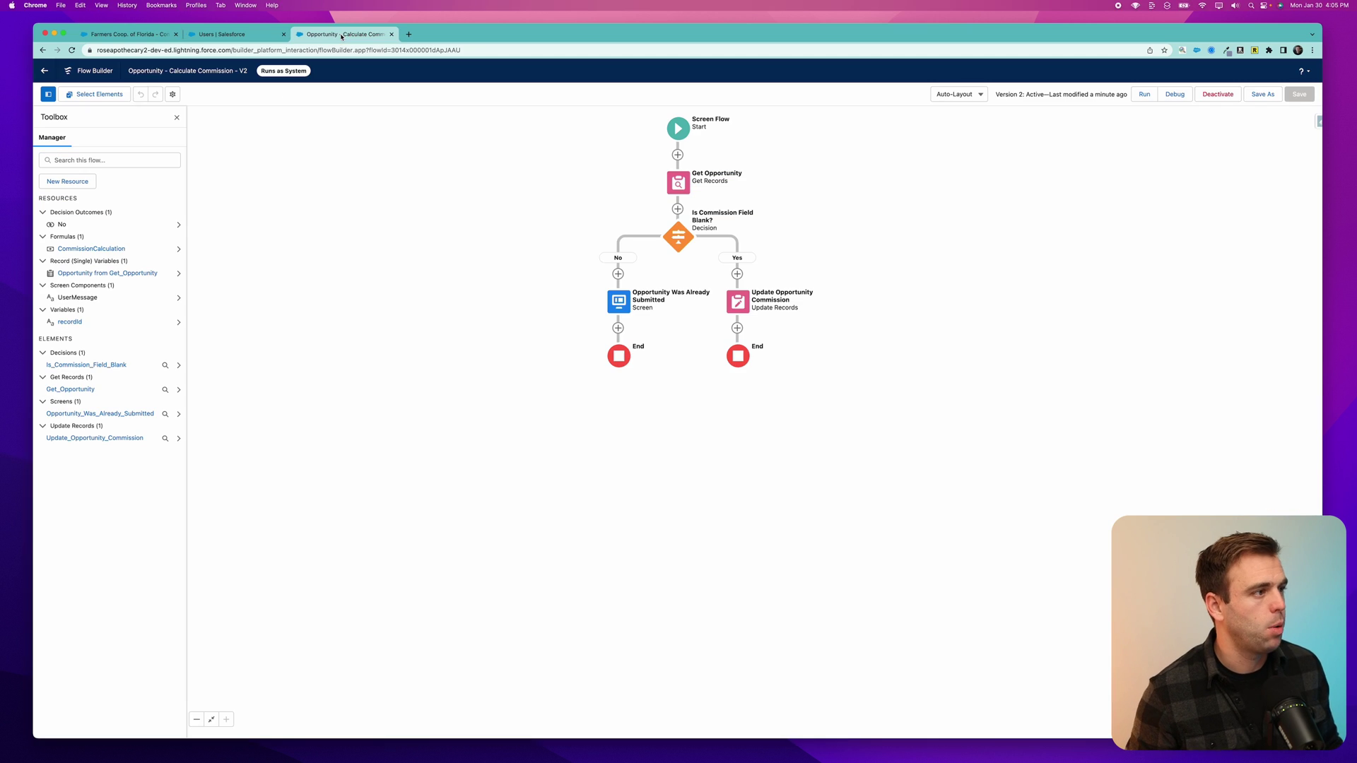
{"action": "left_click", "coordinate": [94, 249]}
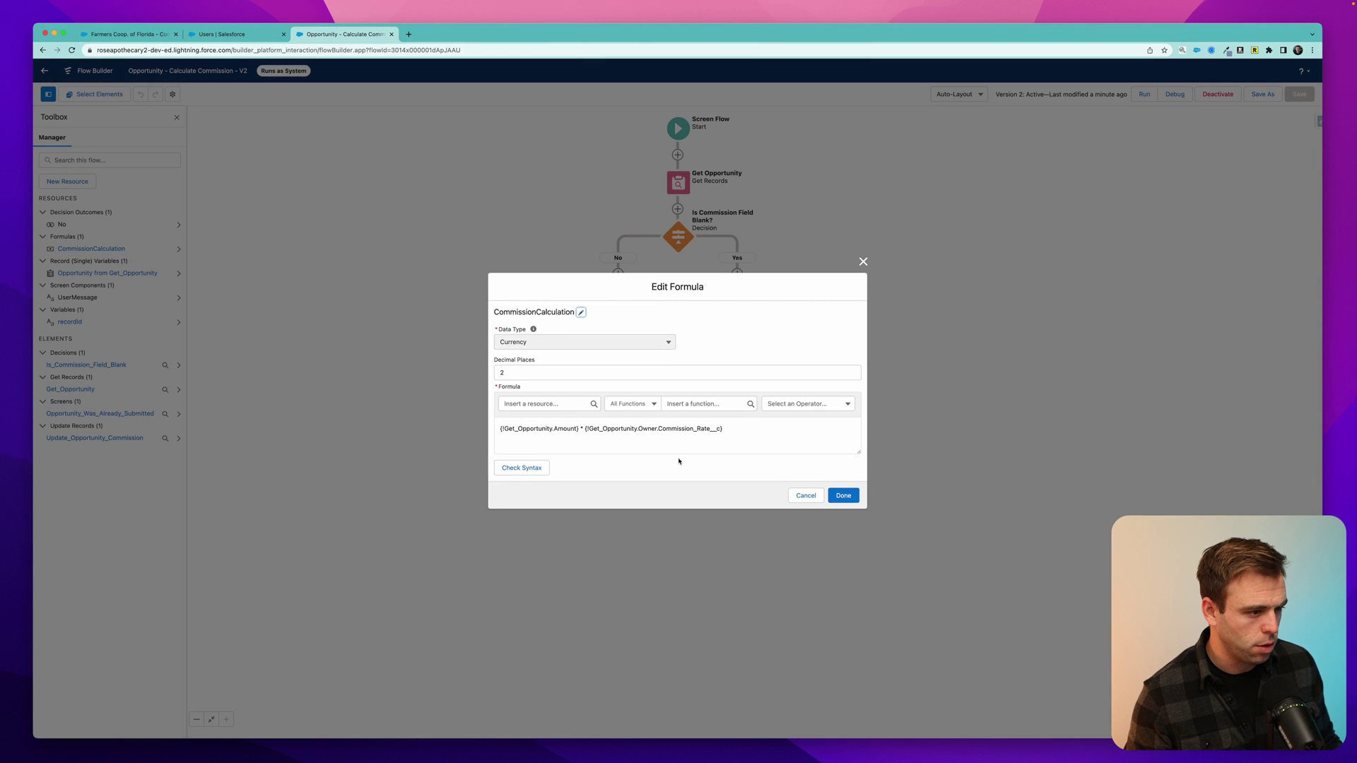
{"action": "left_click", "coordinate": [748, 429]}
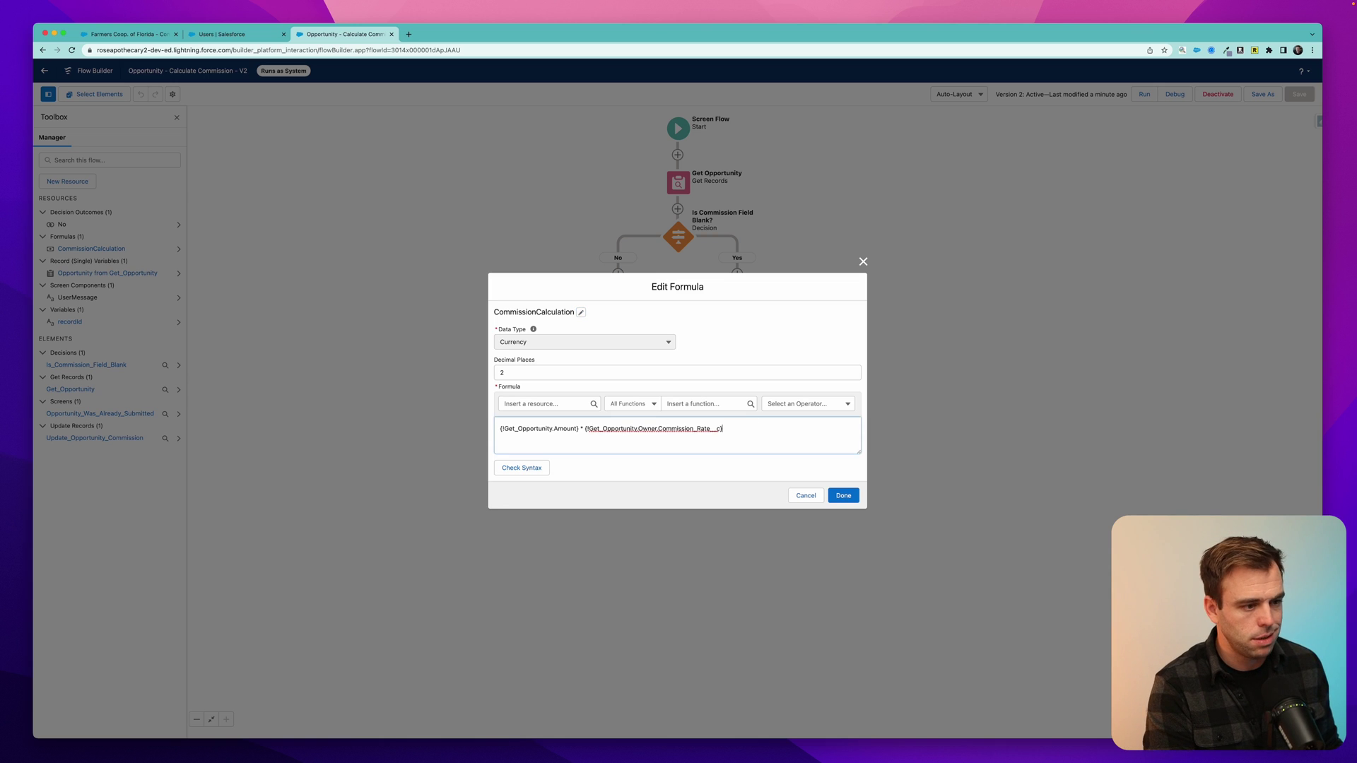
{"action": "type", "text": "/100)"}
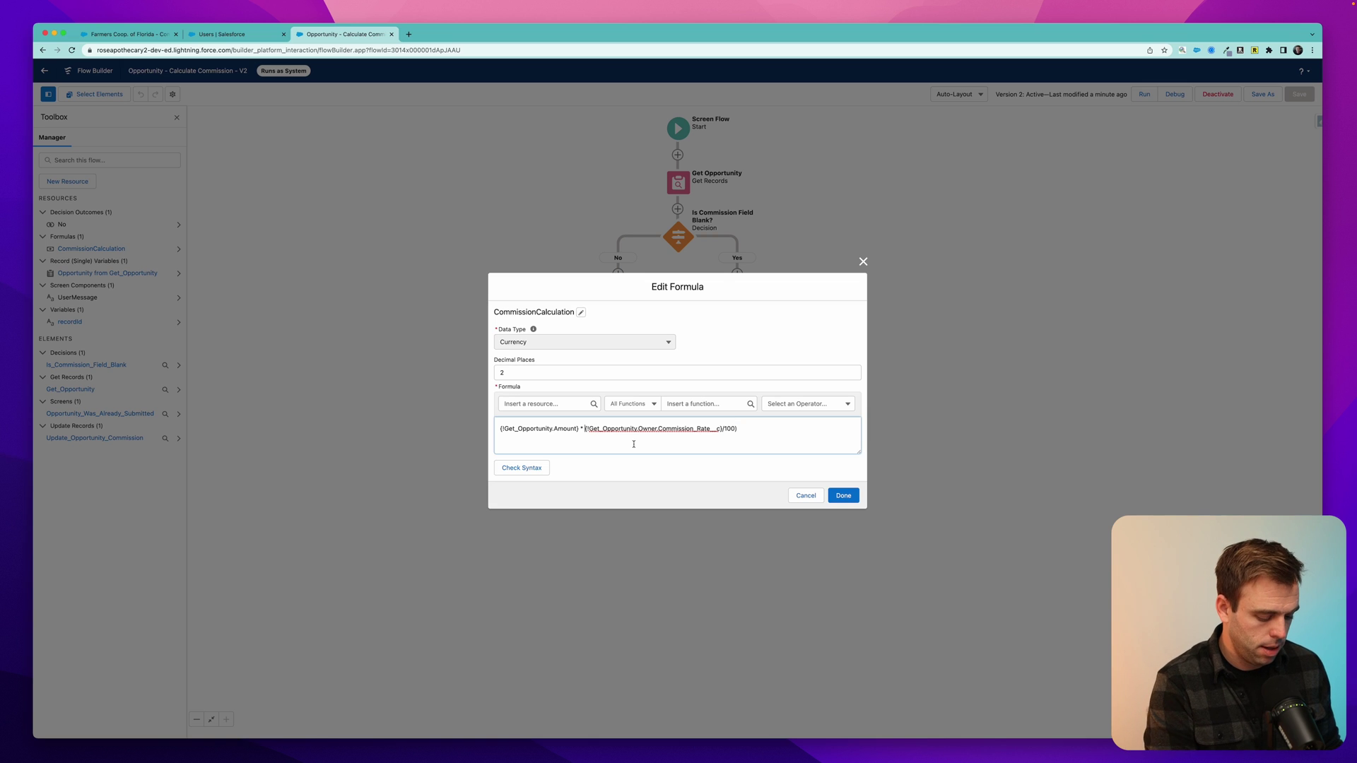
{"action": "left_click", "coordinate": [585, 428]}
{"action": "type", "text": "("}
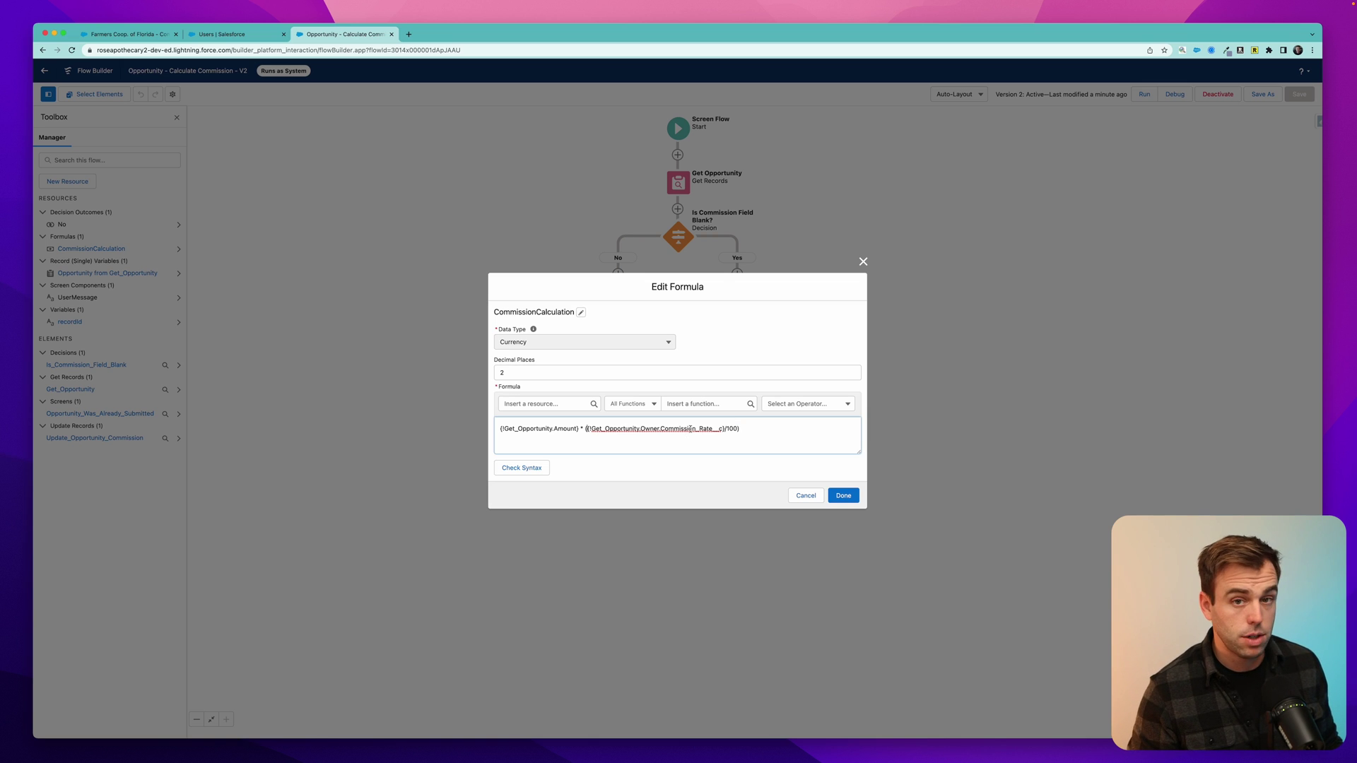
{"action": "left_click", "coordinate": [843, 495]}
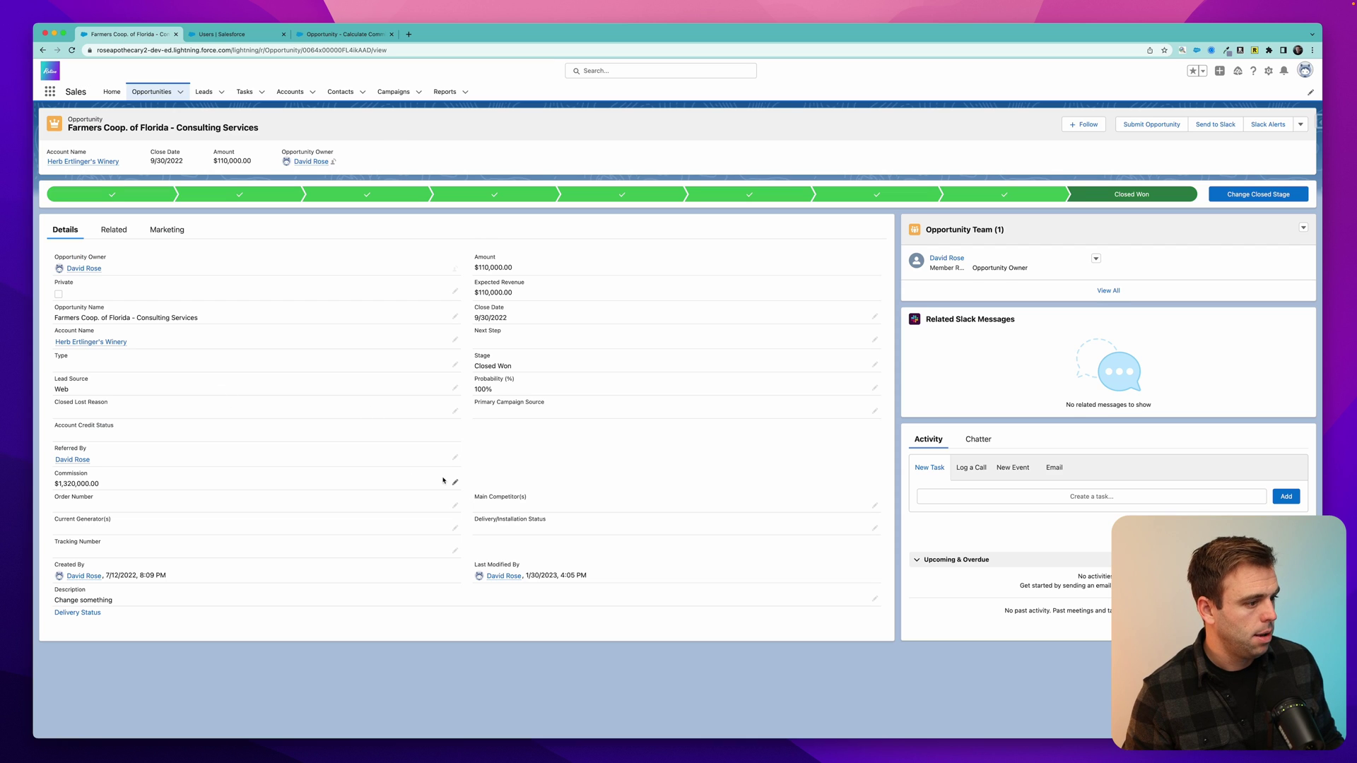
Clear the Commission field on the Farmers Coop. of Florida opportunity and save the record.
{"action": "left_click", "coordinate": [455, 483]}
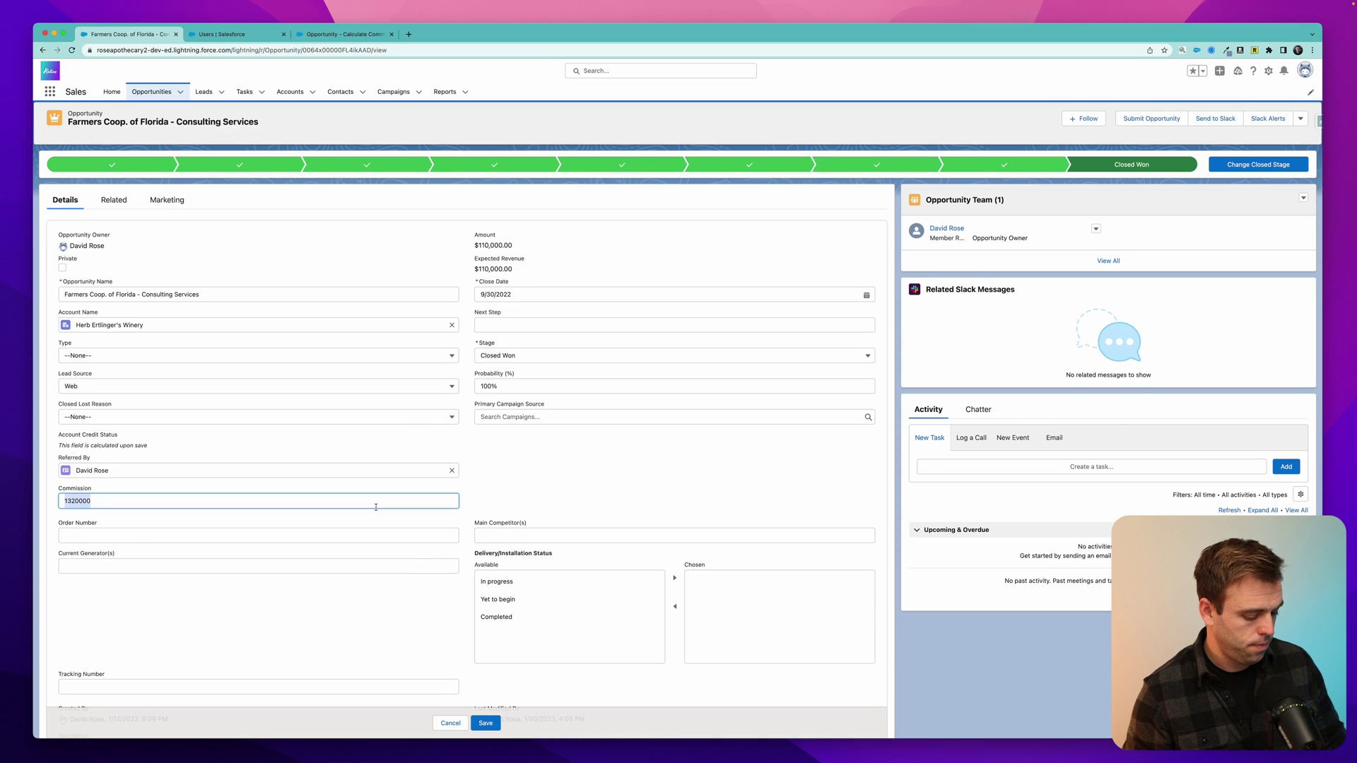
{"action": "key", "text": "Escape"}
Debug the Calculate Commission flow, using the Farmers Coop. of Florida opportunity's record ID from its URL as the recordId input.
{"action": "left_click", "coordinate": [344, 34]}
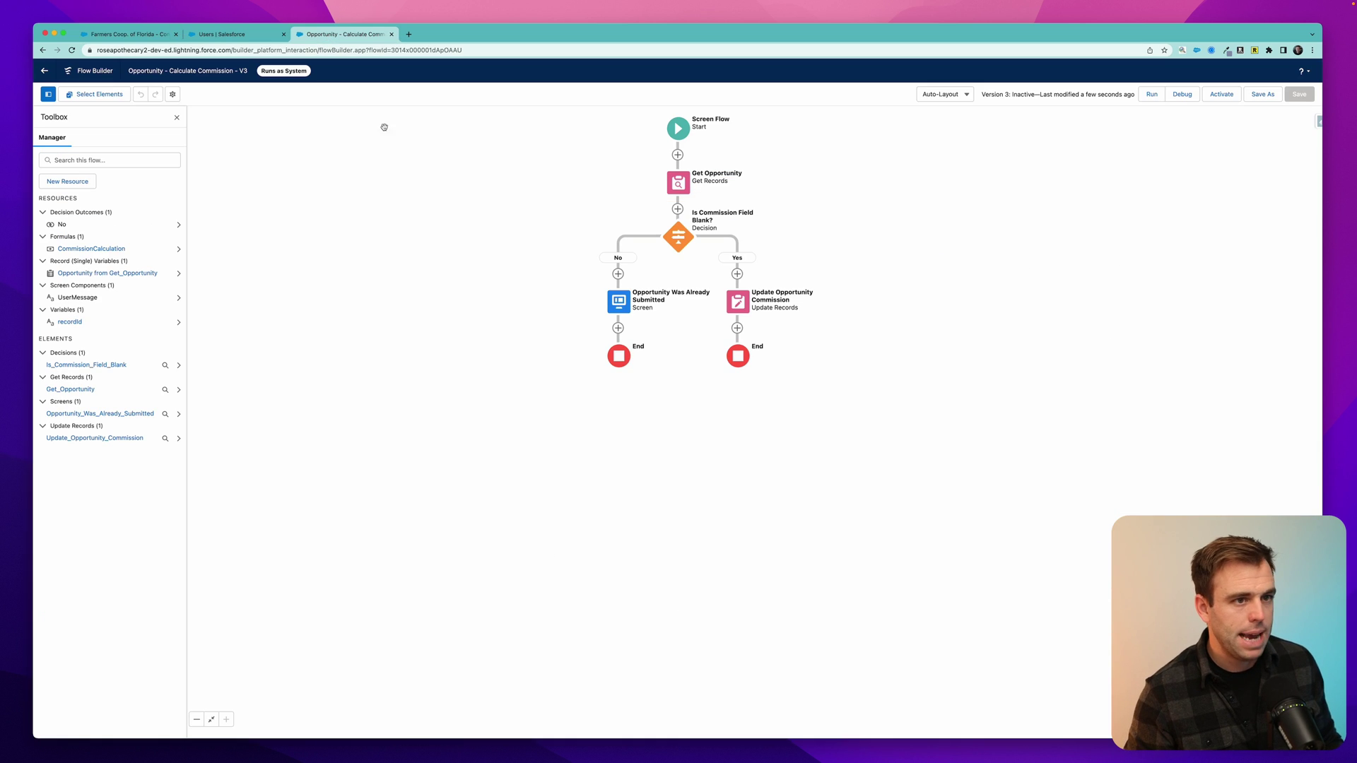
{"action": "left_click", "coordinate": [1182, 95]}
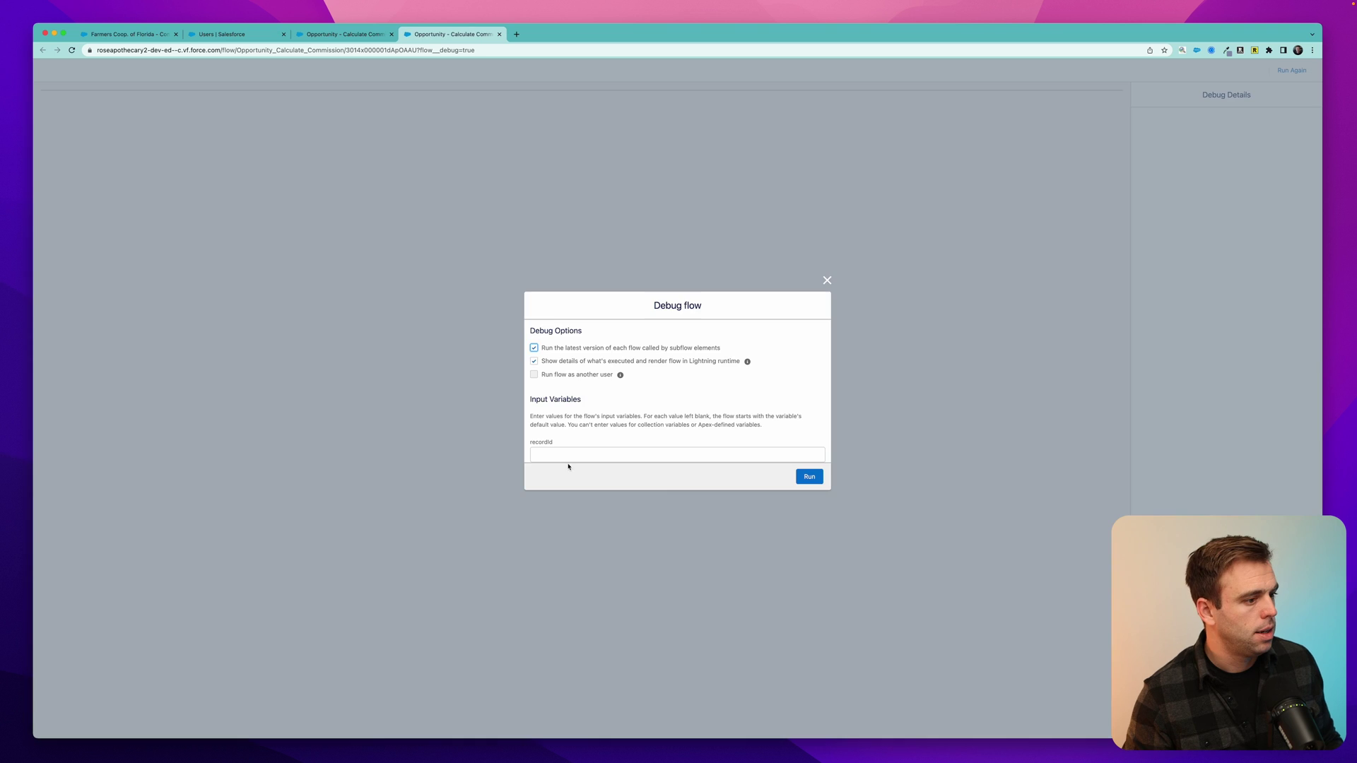
{"action": "left_click", "coordinate": [565, 456]}
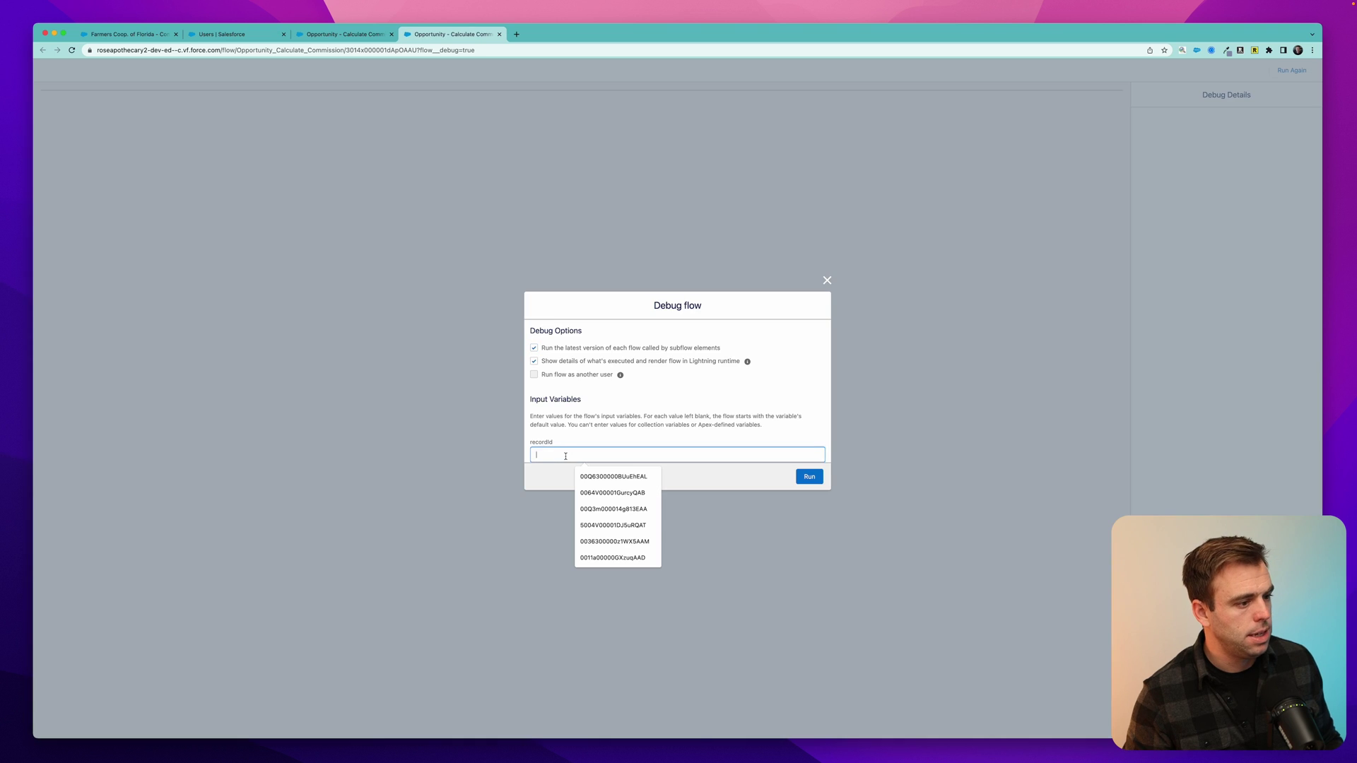
{"action": "left_click", "coordinate": [128, 34]}
{"action": "left_click_drag", "start_coordinate": [393, 50], "coordinate": [323, 50]}
{"action": "key", "text": "super+c"}
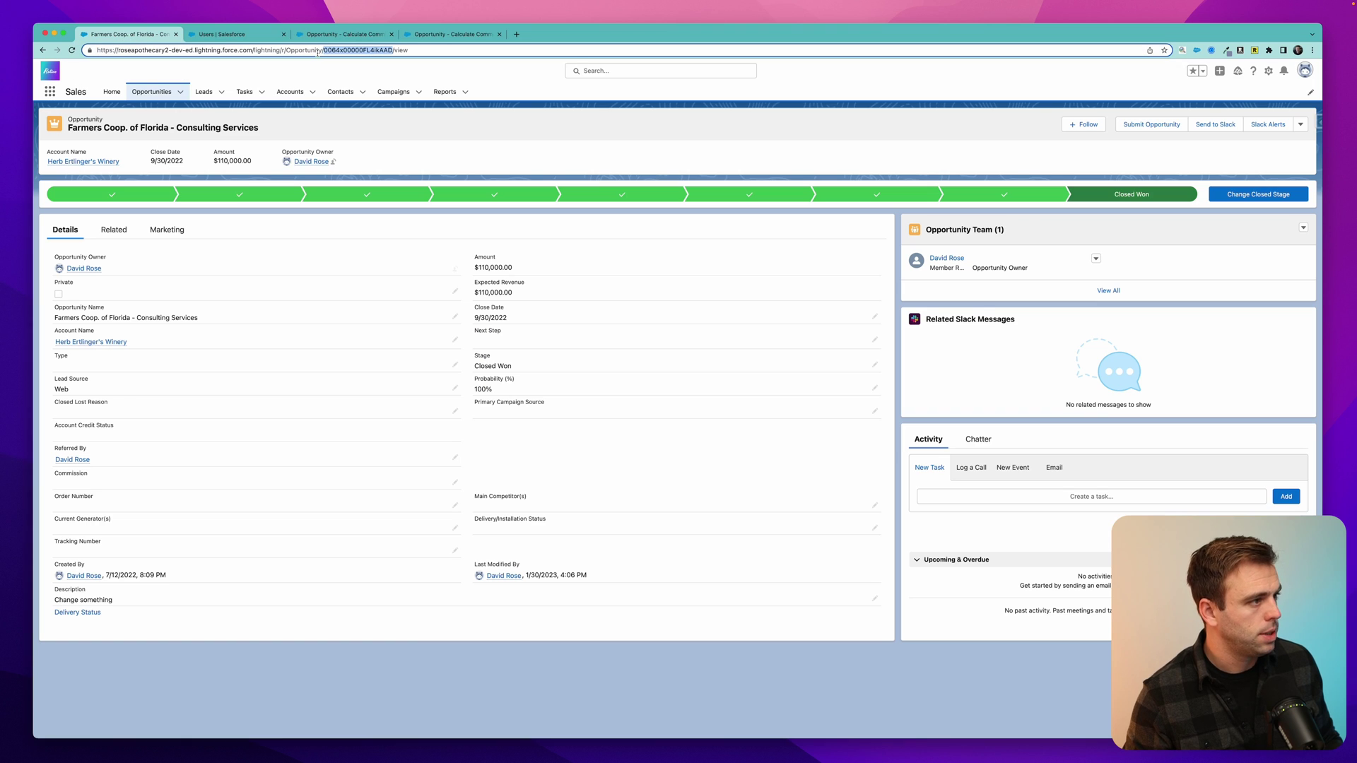
{"action": "left_click", "coordinate": [452, 34]}
{"action": "key", "text": "super+v"}
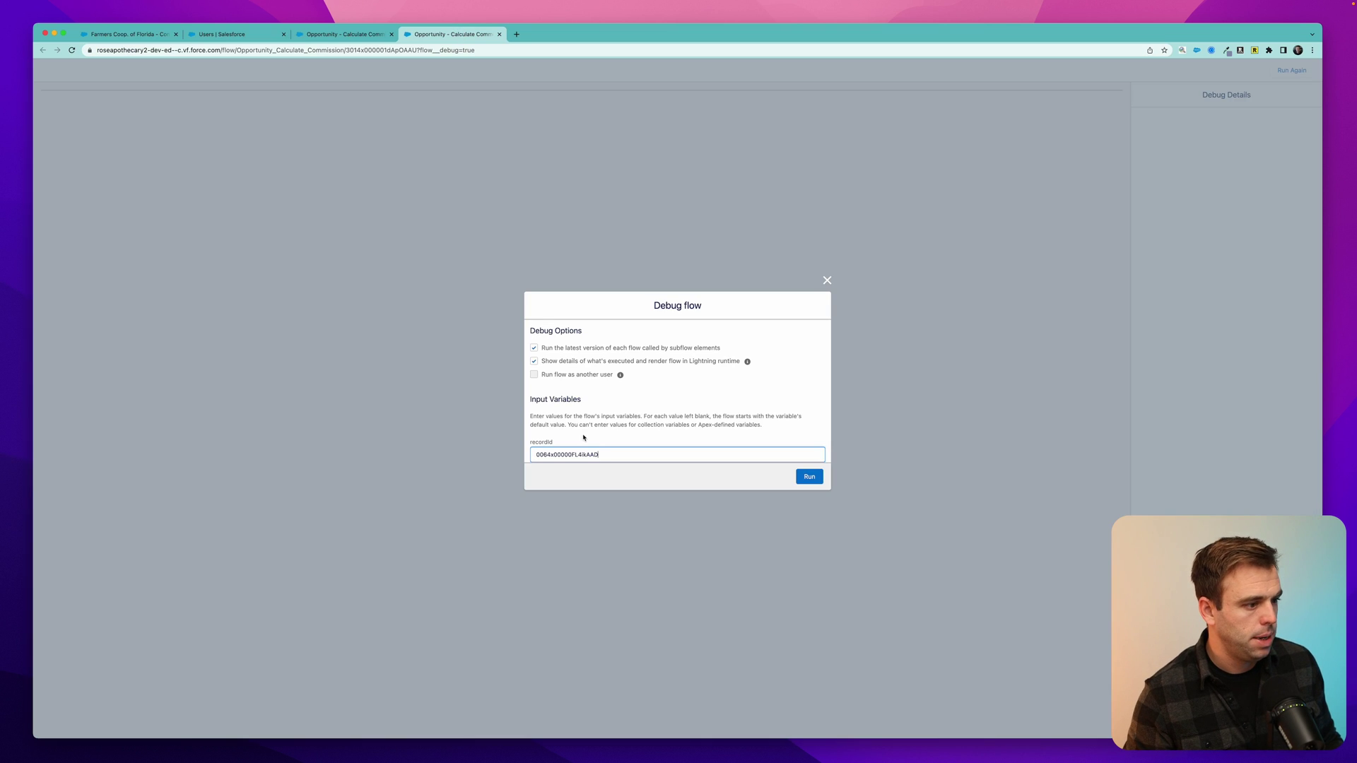
{"action": "left_click", "coordinate": [810, 477]}
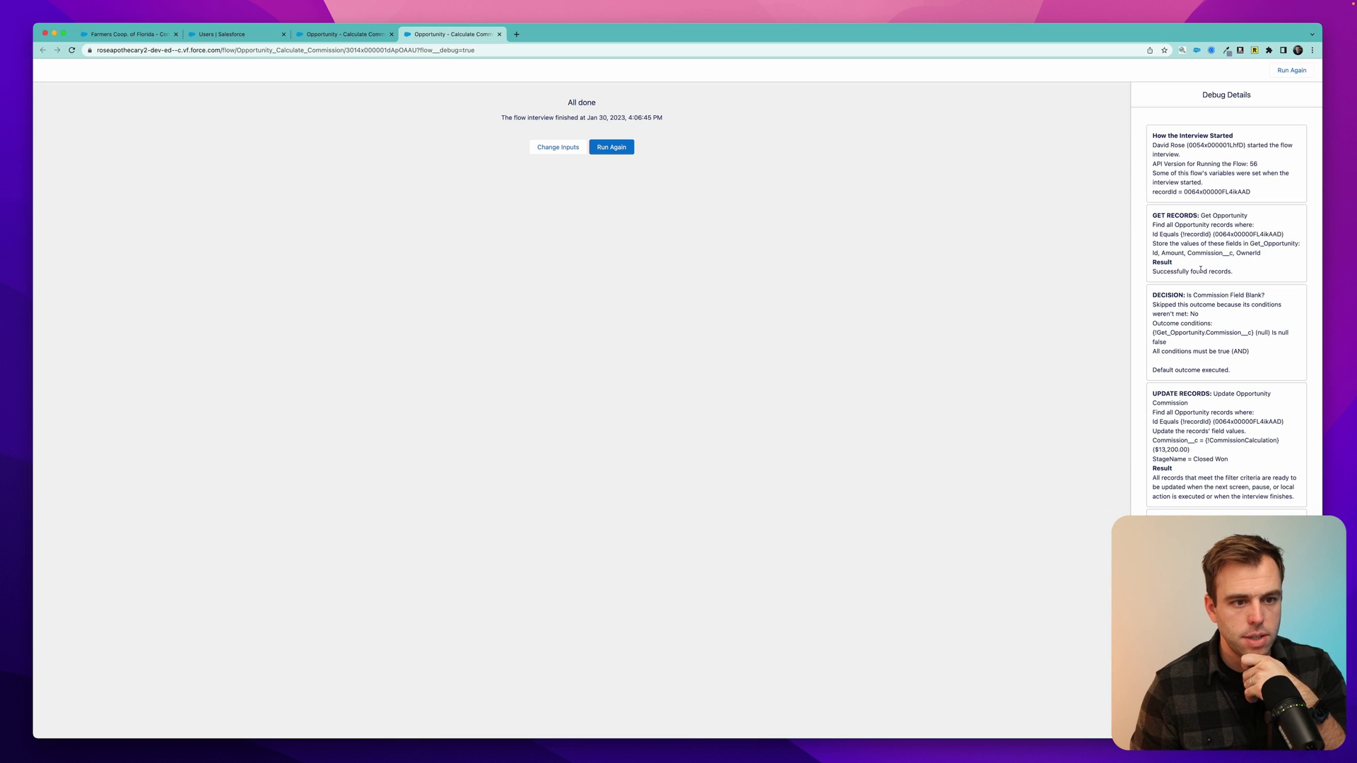
Review the debug details for the blank-commission decision and the commission amount in the Update Opportunity Commission element.
{"action": "left_click_drag", "start_coordinate": [1196, 297], "coordinate": [1252, 309]}
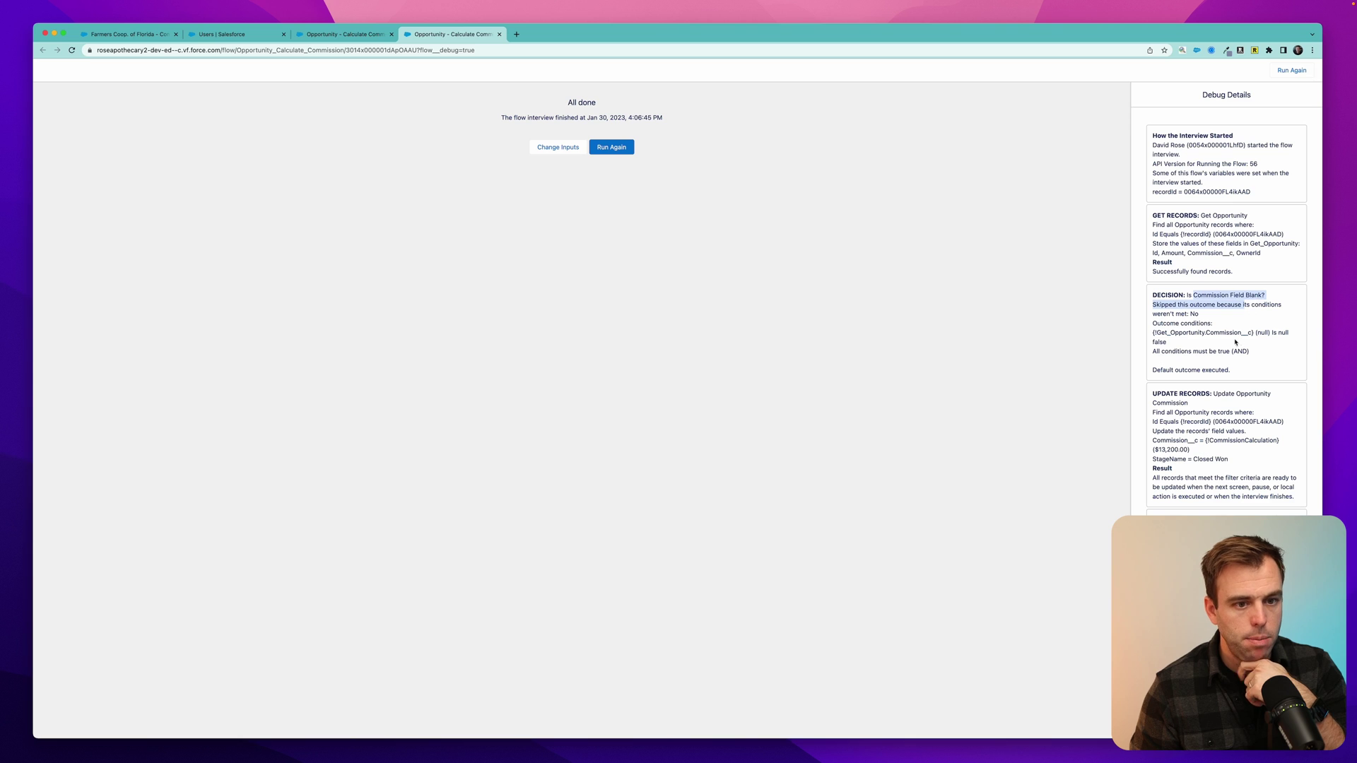
{"action": "left_click", "coordinate": [1182, 399]}
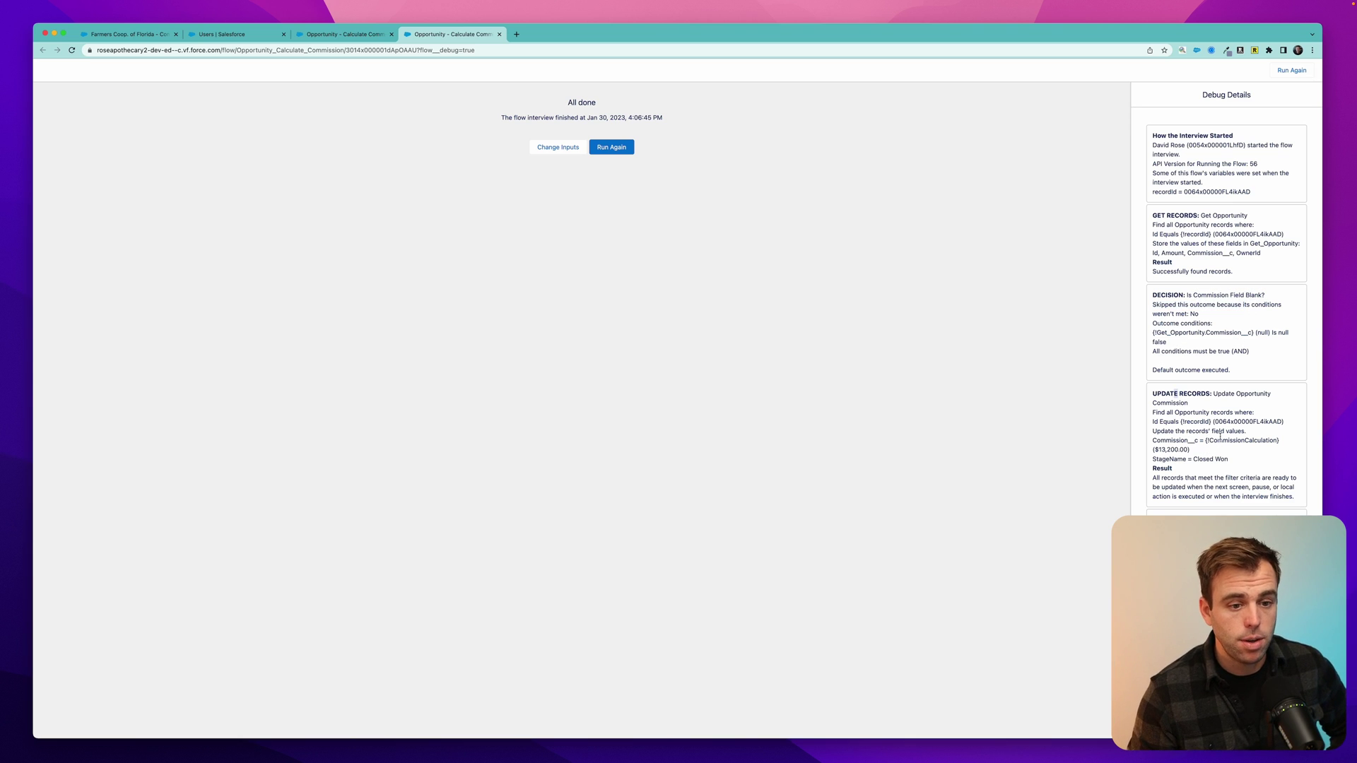
{"action": "left_click_drag", "start_coordinate": [1208, 442], "coordinate": [1276, 442]}
{"action": "left_click_drag", "start_coordinate": [1154, 449], "coordinate": [1207, 453]}
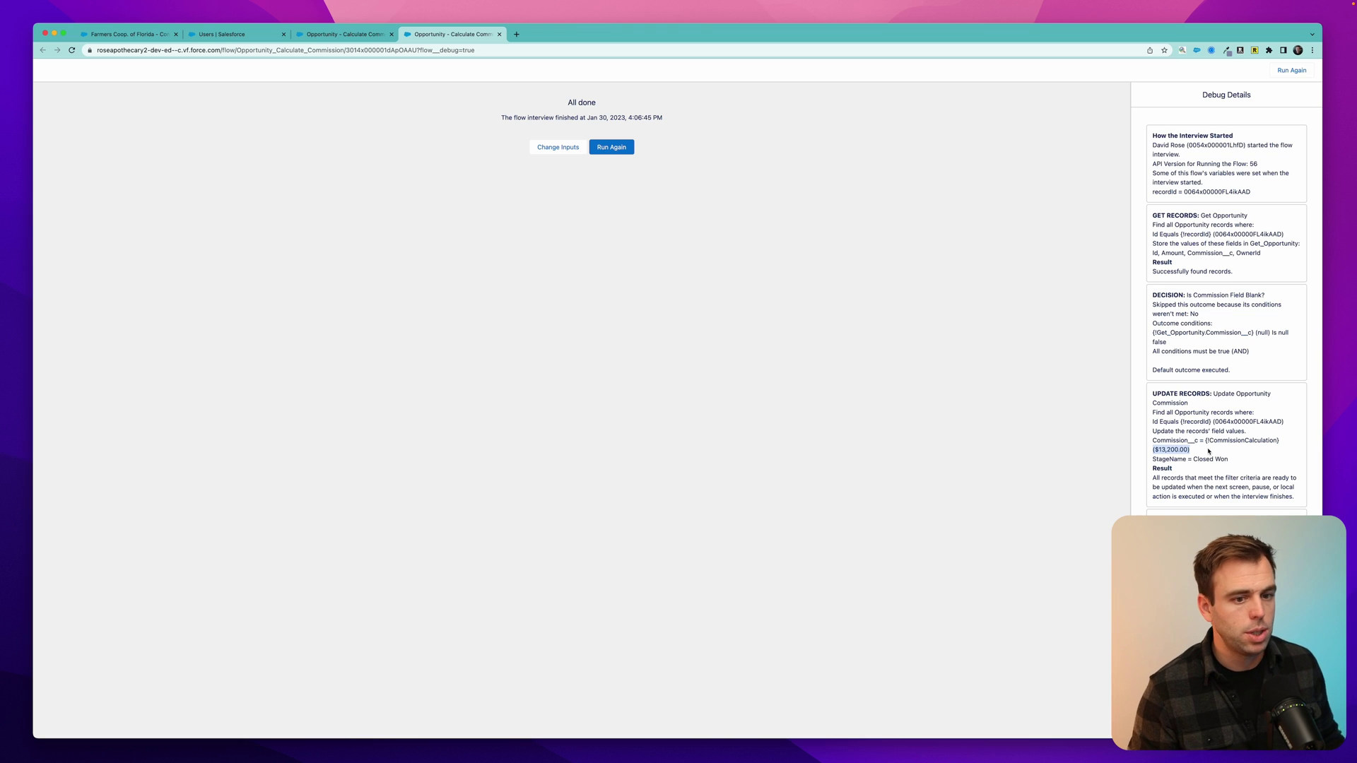
Activate version 3 of the Opportunity - Calculate Commission flow.
{"action": "key", "text": "ctrl+shift+Tab"}
{"action": "left_click", "coordinate": [1222, 96]}
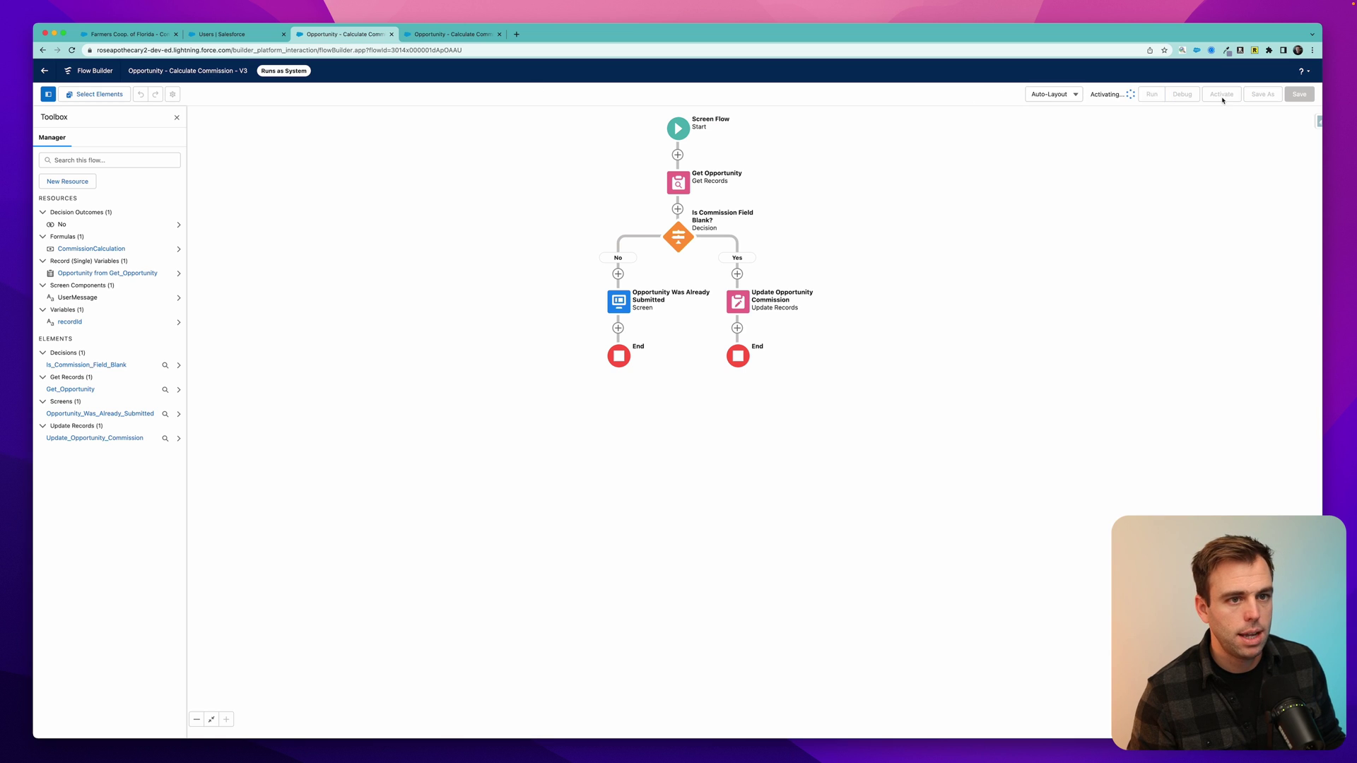
Reload the Farmers Coop. of Florida opportunity, run Submit Opportunity on it, and dismiss the flow dialog.
{"action": "left_click", "coordinate": [127, 34]}
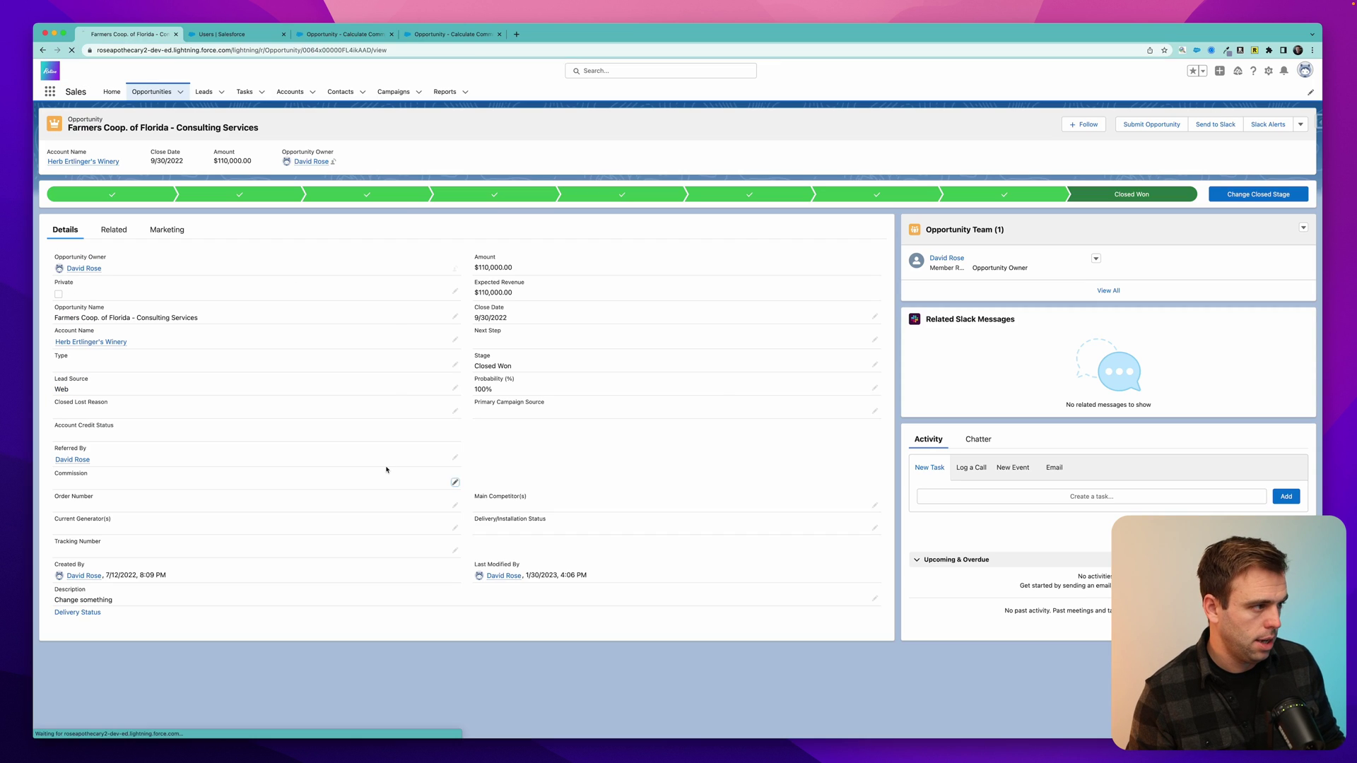
{"action": "key", "text": "super+r"}
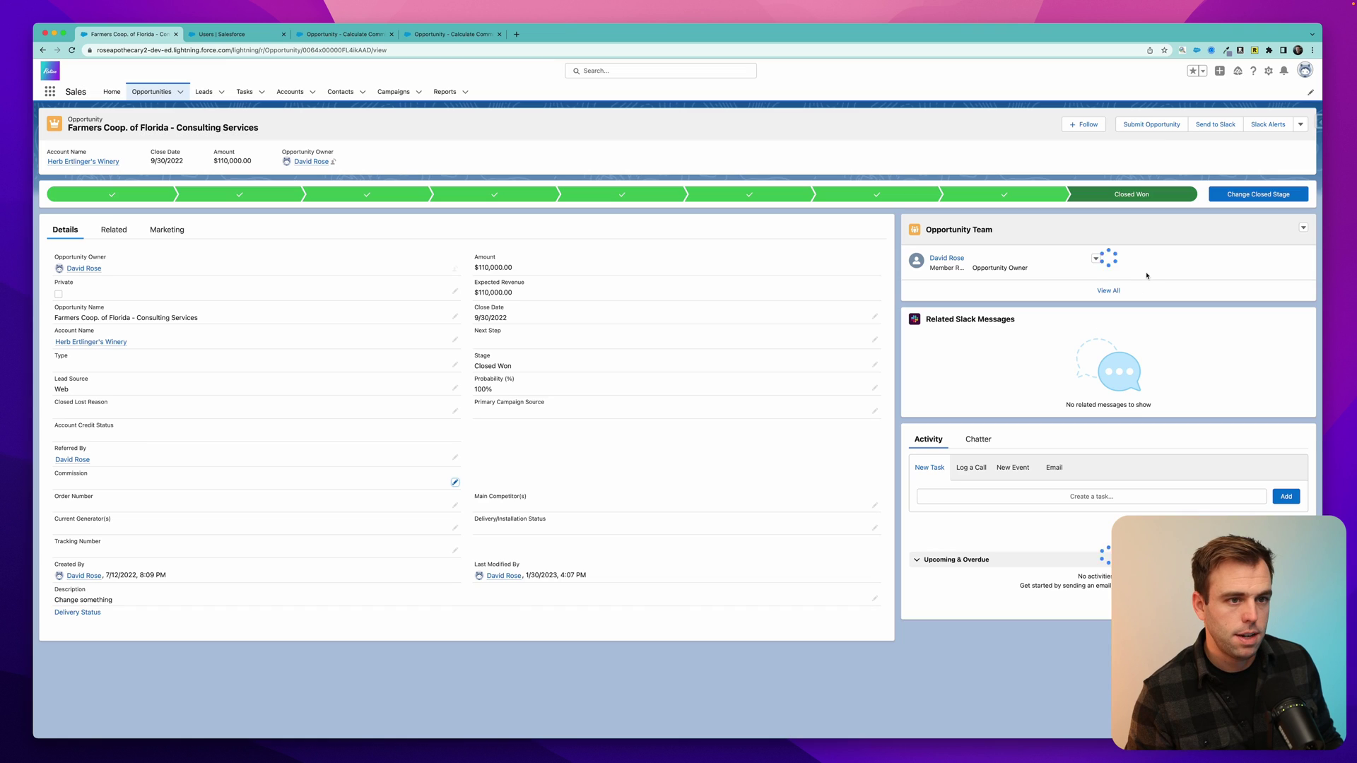
{"action": "left_click", "coordinate": [1158, 124]}
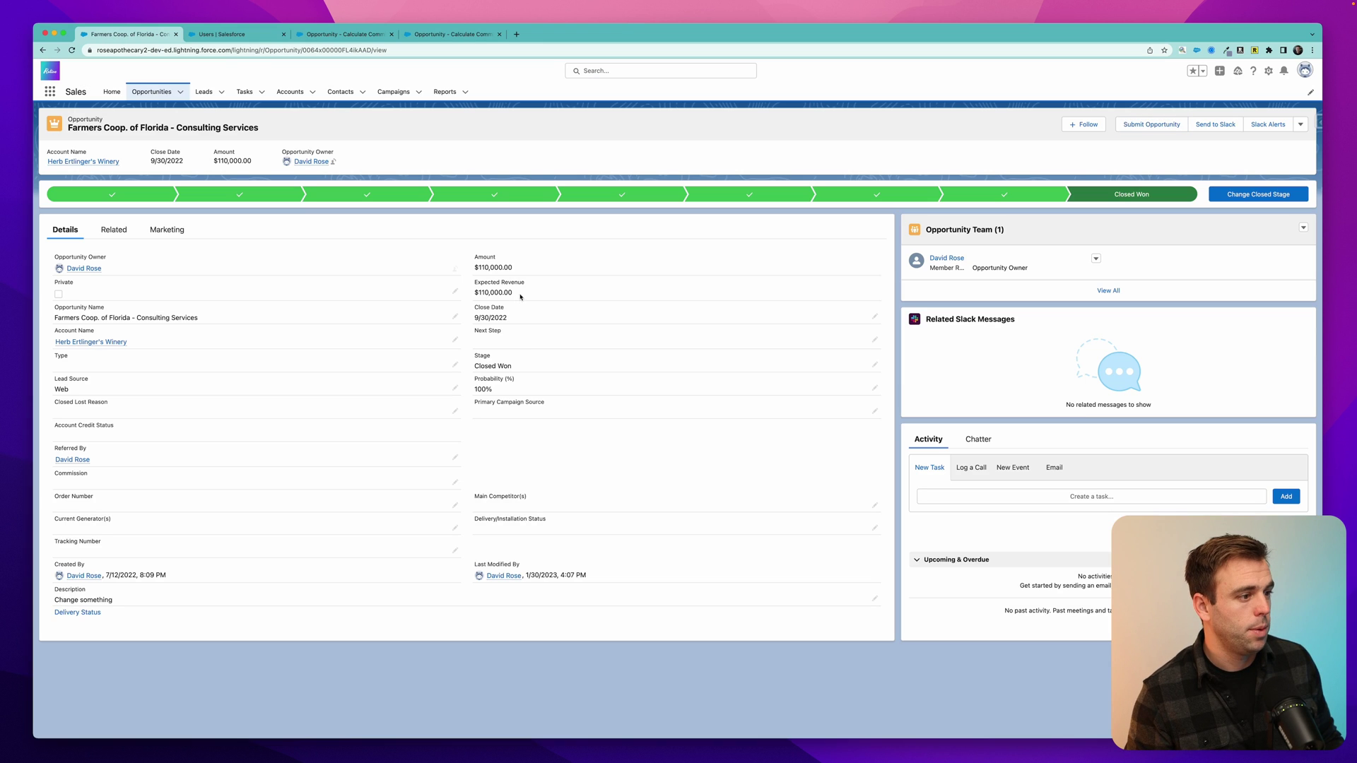
{"action": "triple_click", "coordinate": [447, 296]}
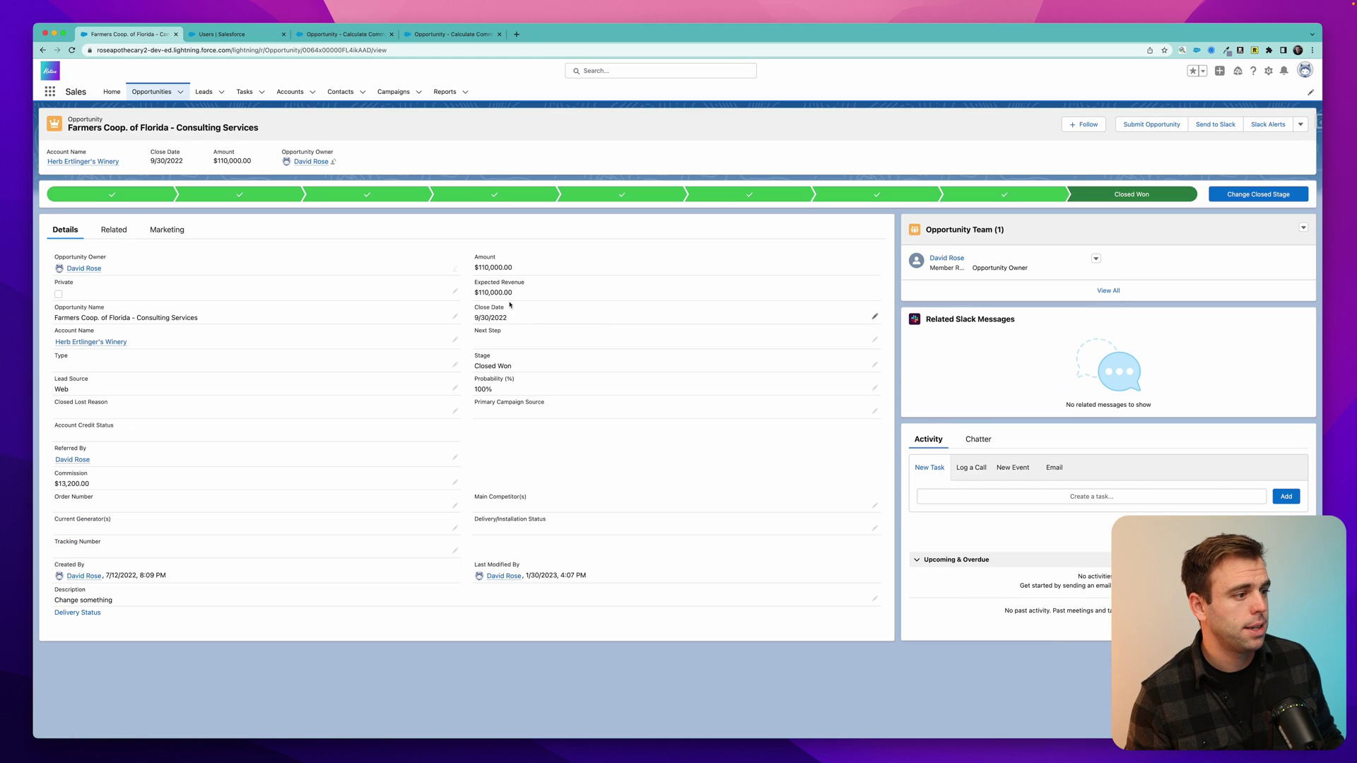
Compare the opportunity's Expected Revenue with the newly calculated Commission in its details.
{"action": "left_click_drag", "start_coordinate": [525, 295], "coordinate": [465, 300]}
{"action": "left_click_drag", "start_coordinate": [95, 488], "coordinate": [54, 486]}
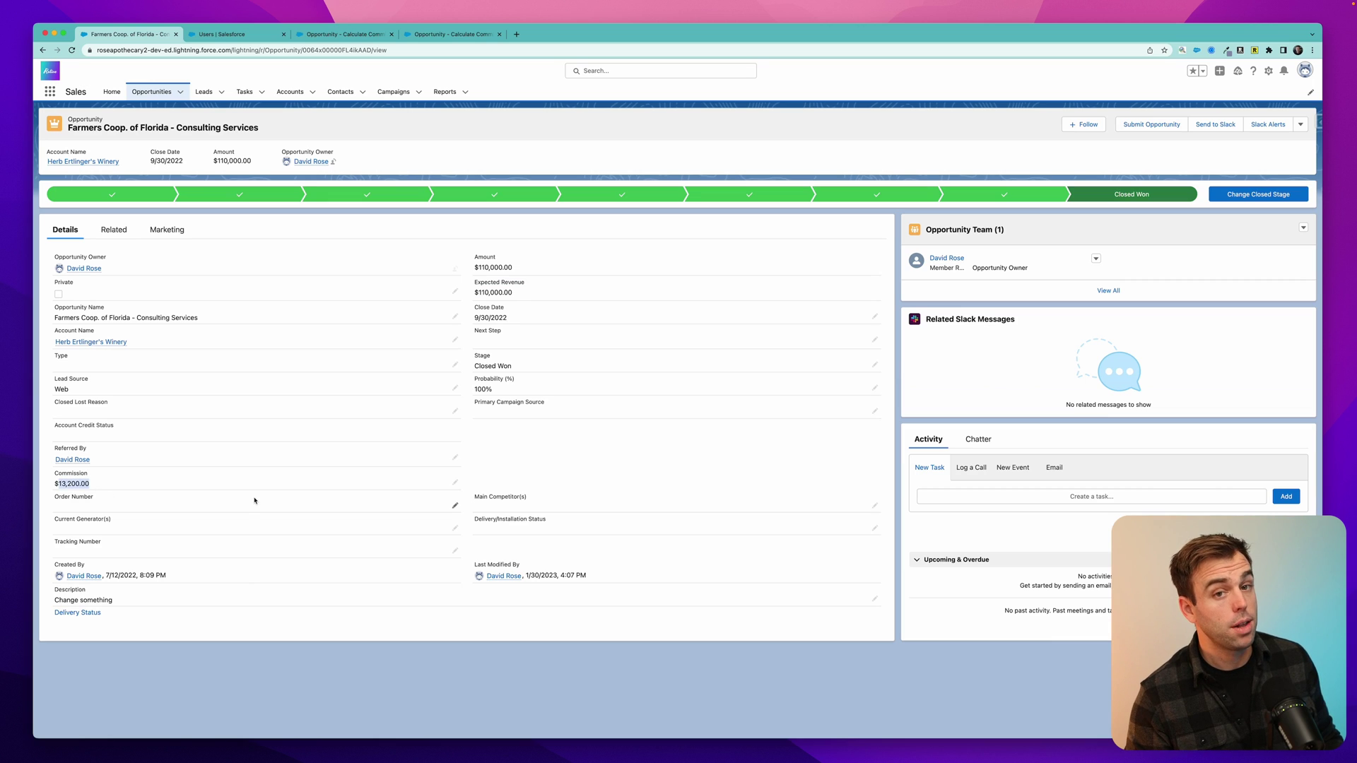
{"action": "left_click", "coordinate": [538, 459]}
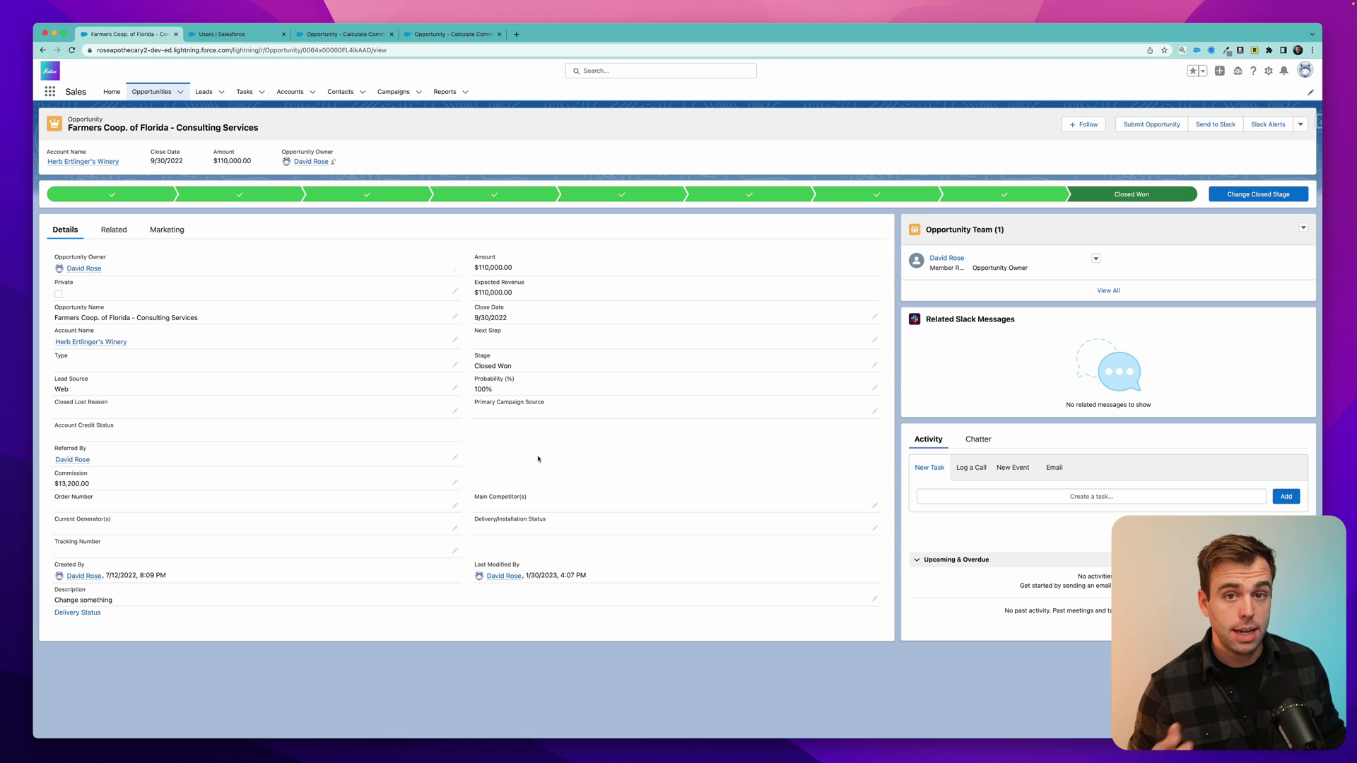